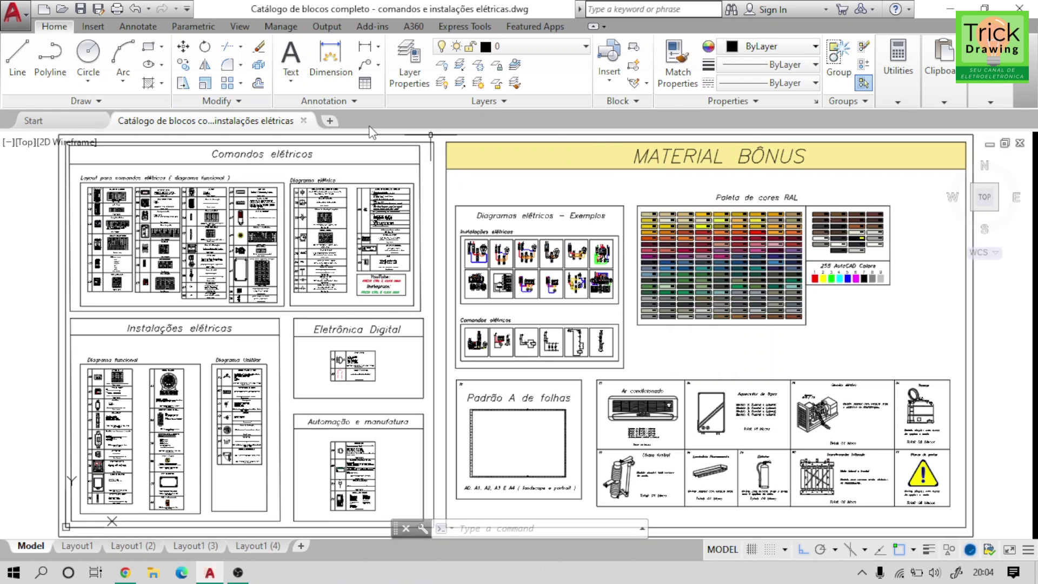
- Create a new blank drawing, Drawing1, beside the block catalogue file
left_click(331, 121)
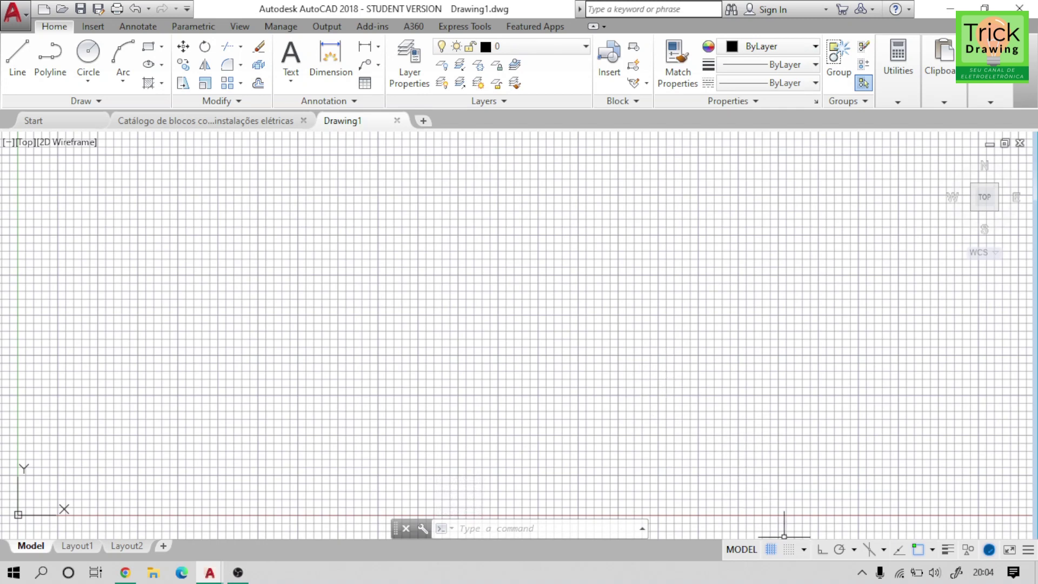
- Turn off the grid and copy circuit-breaker block 03 from the catalogue
left_click(771, 550)
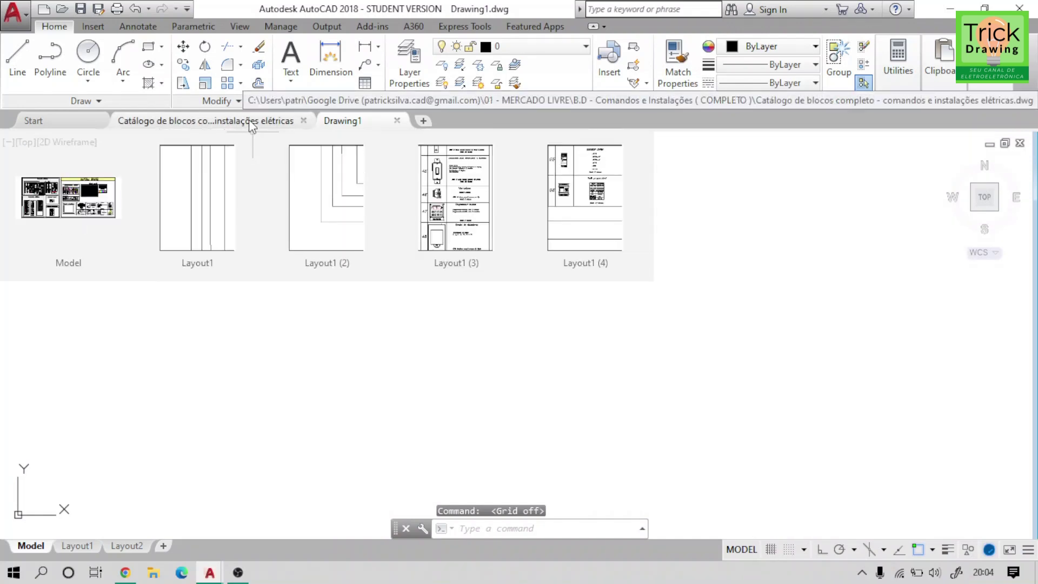
left_click(217, 120)
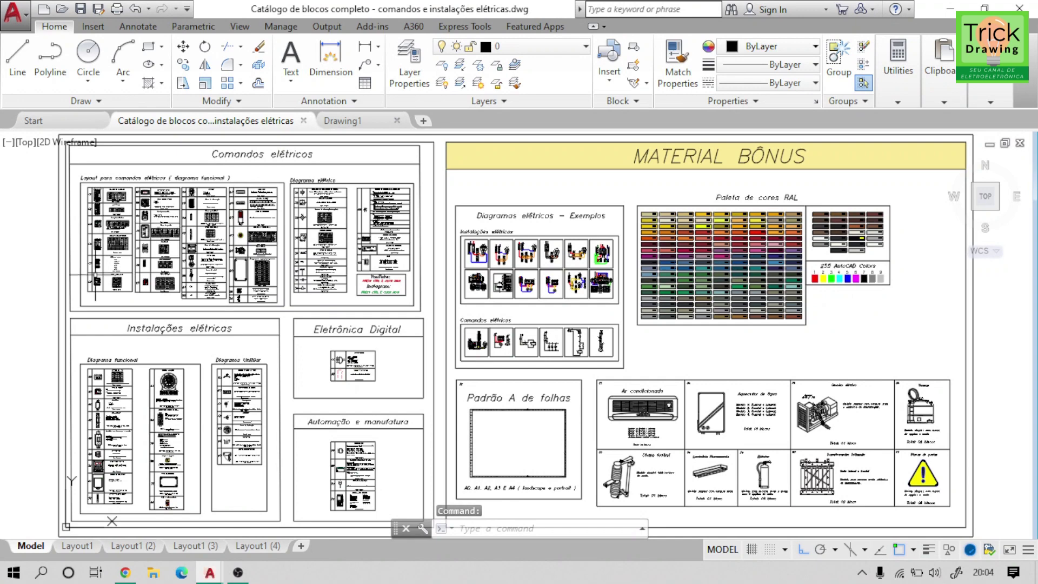
scroll(94, 233, "up", 4)
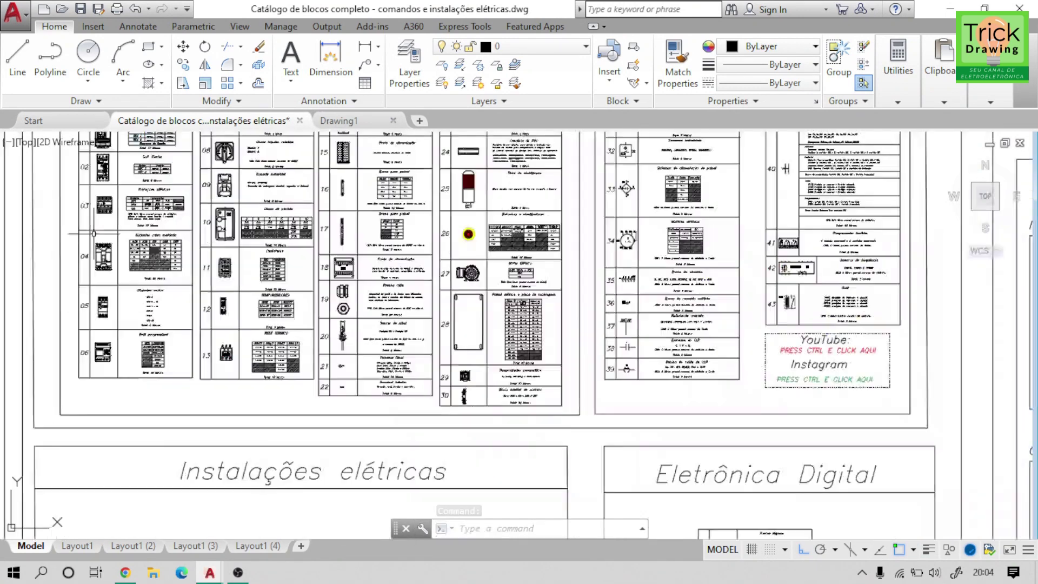
scroll(93, 233, "up", 4)
middle_click_drag(94, 233, 164, 270)
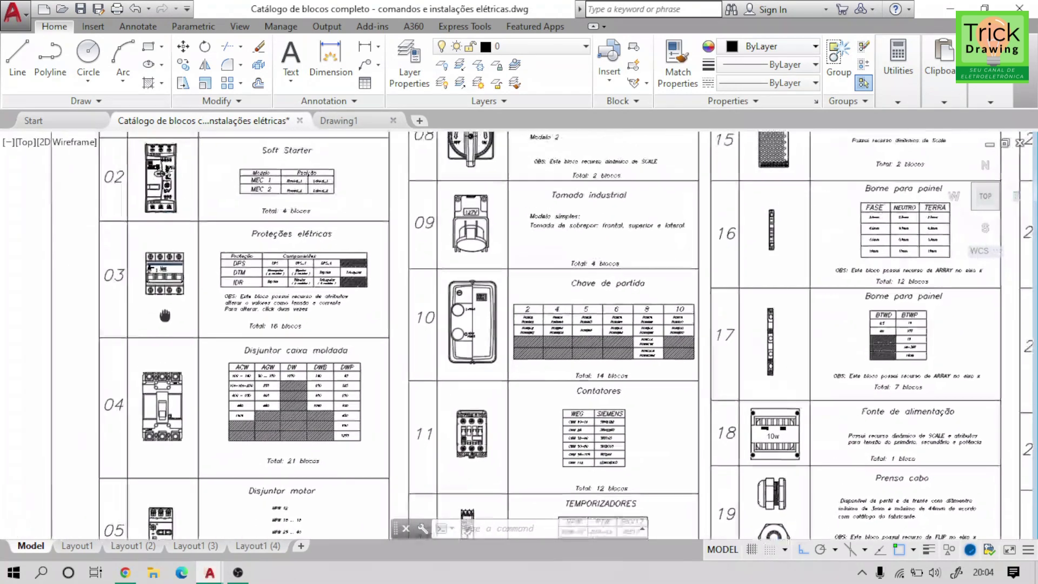
left_click(164, 270)
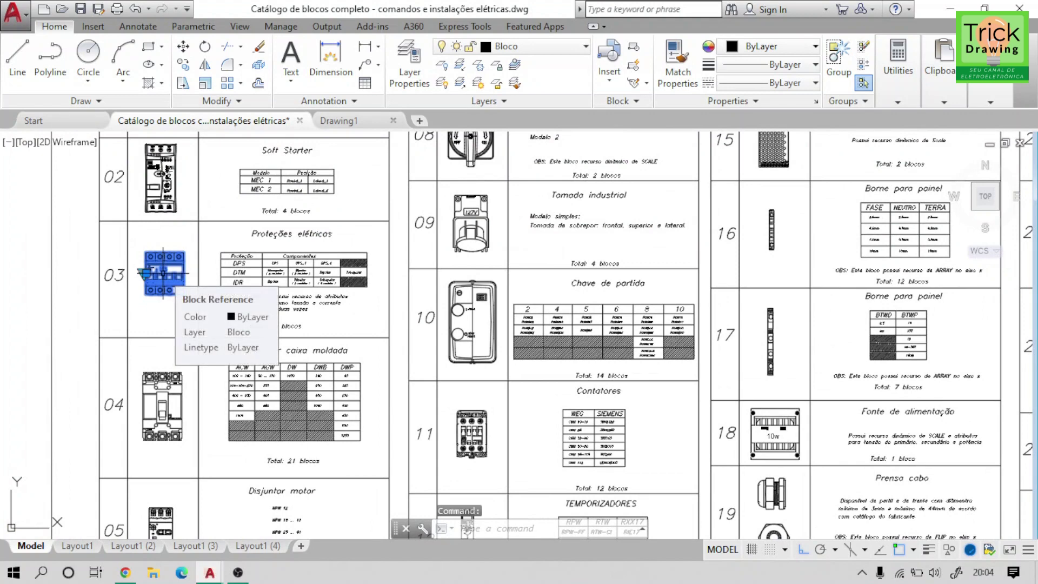
key("ctrl+c")
mouse_move(339, 120)
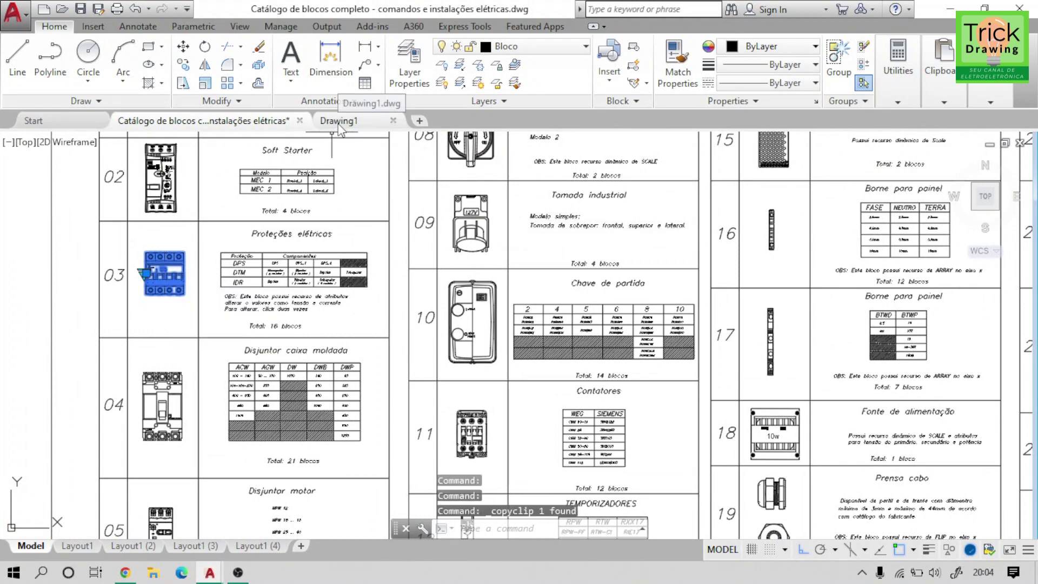
- Paste the breaker block into Drawing1 and select it with a crossing window
left_click(346, 121)
left_click(350, 122)
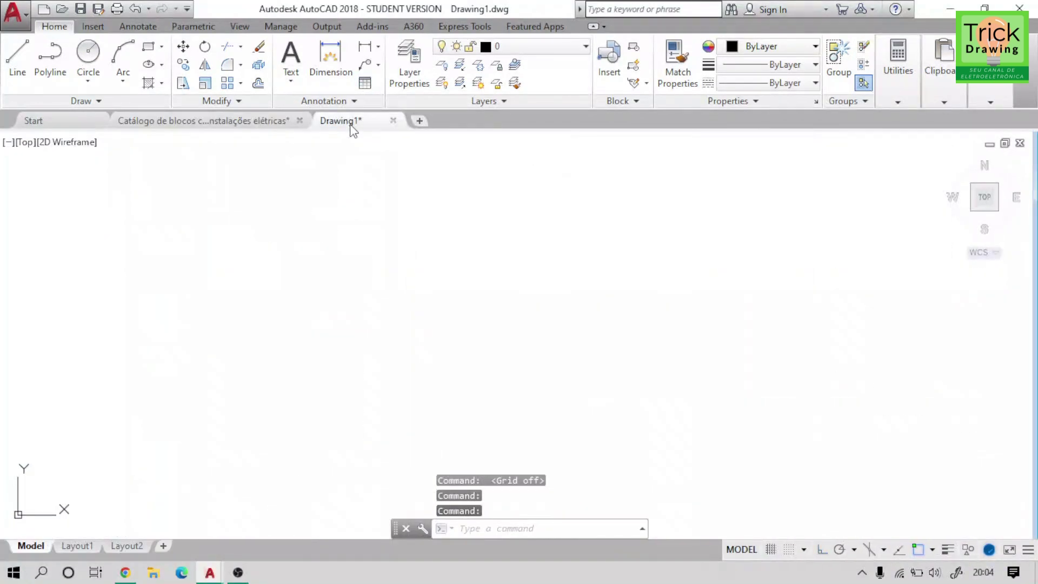
key("ctrl+v")
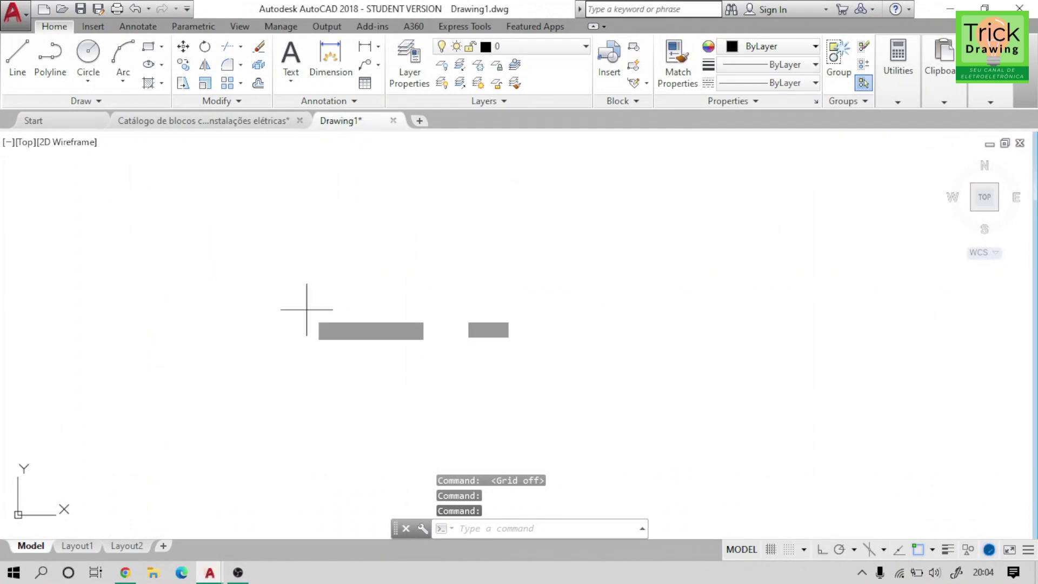
scroll(297, 292, "down", 2)
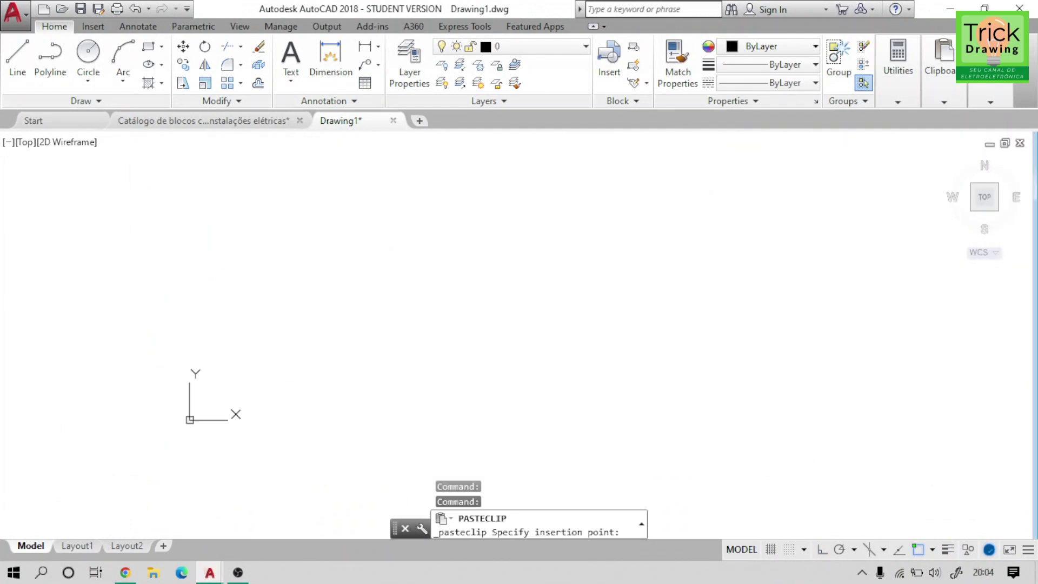
left_click(300, 358)
scroll(591, 425, "down", 3)
mouse_move(591, 424)
middle_mouse_down()
mouse_move(518, 361)
mouse_move(496, 358)
middle_mouse_up()
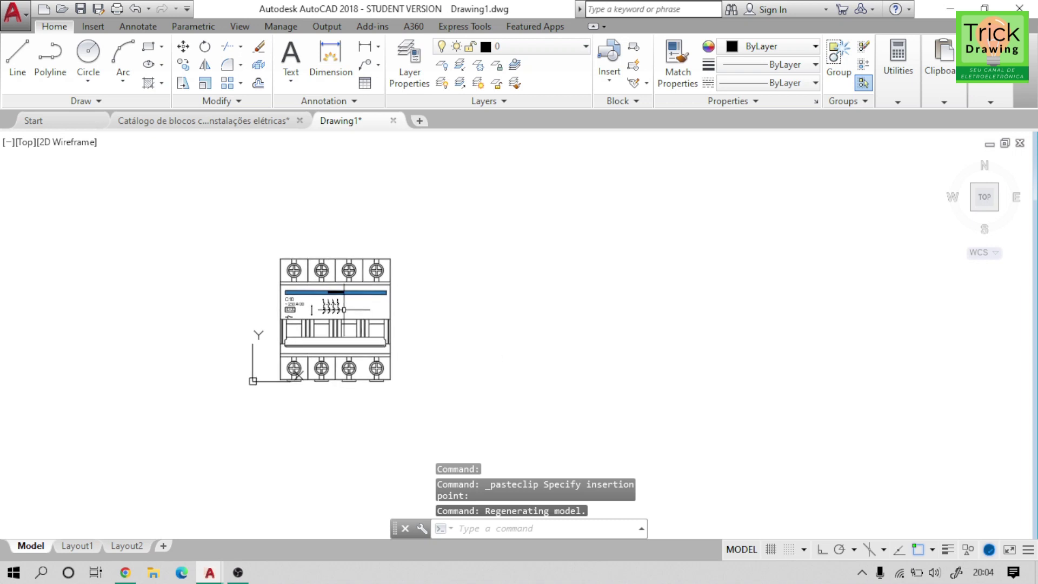
scroll(344, 312, "up", 2)
left_click(479, 214)
left_click(227, 262)
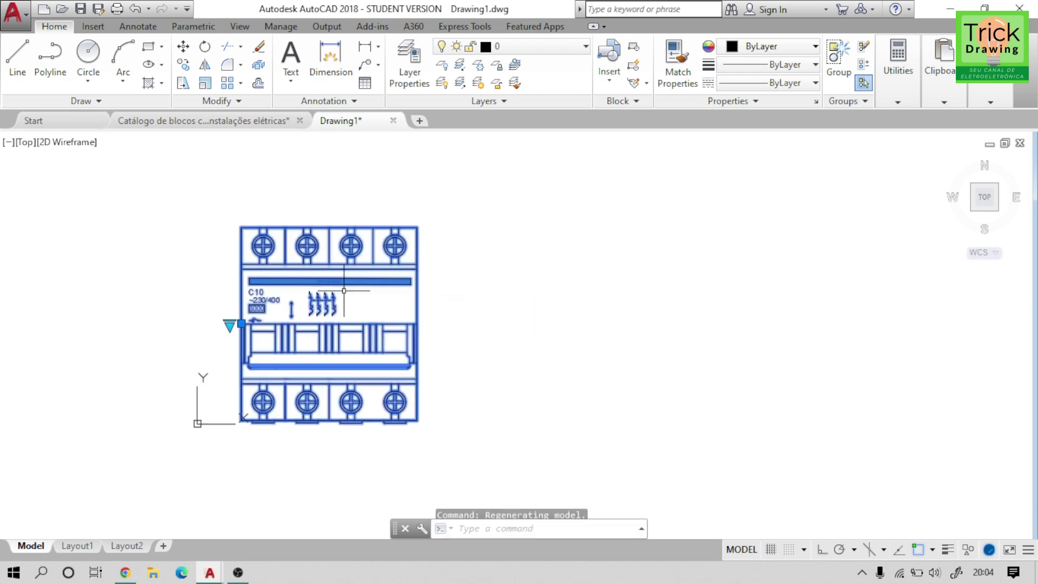
- Erase the test breaker and set the insertion scale units to Millimeters
key("Delete")
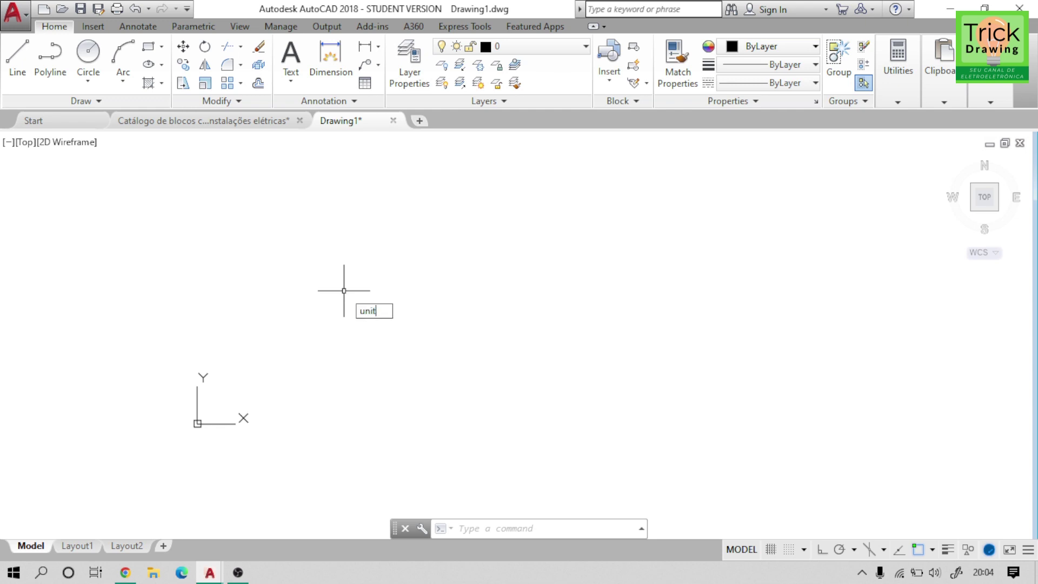
type("units")
key("Return")
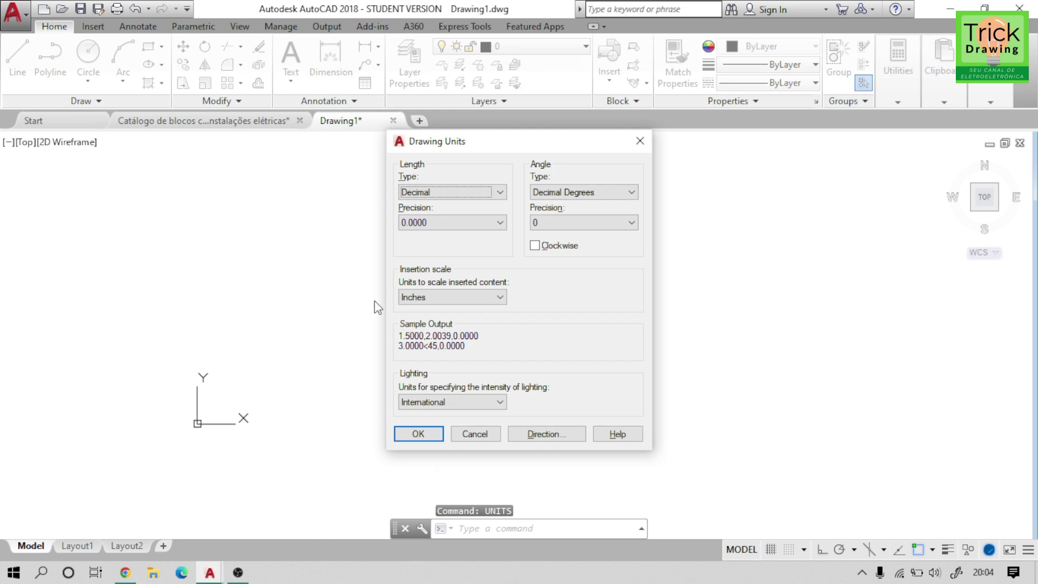
left_click(500, 297)
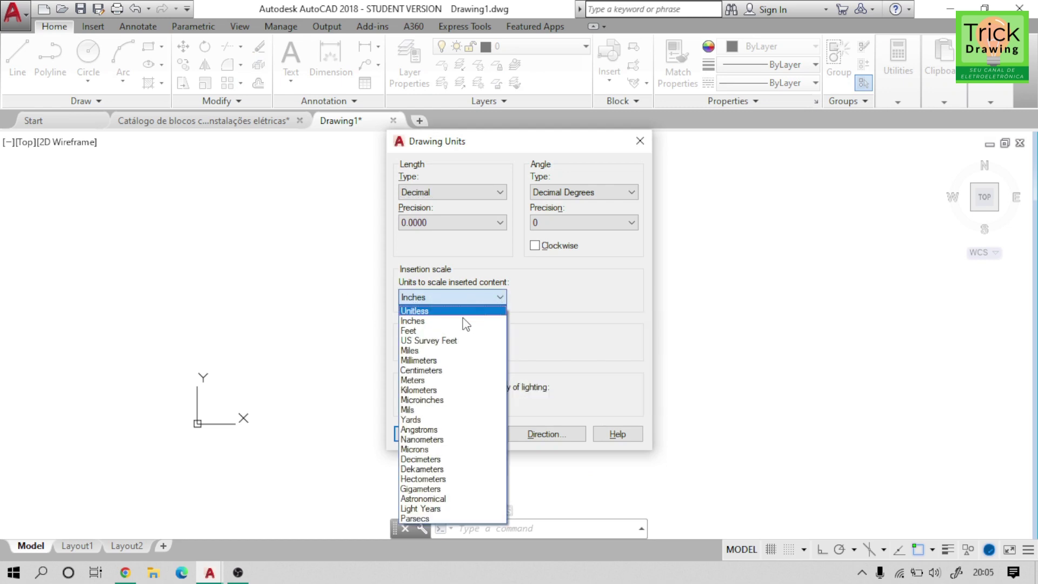
left_click(437, 360)
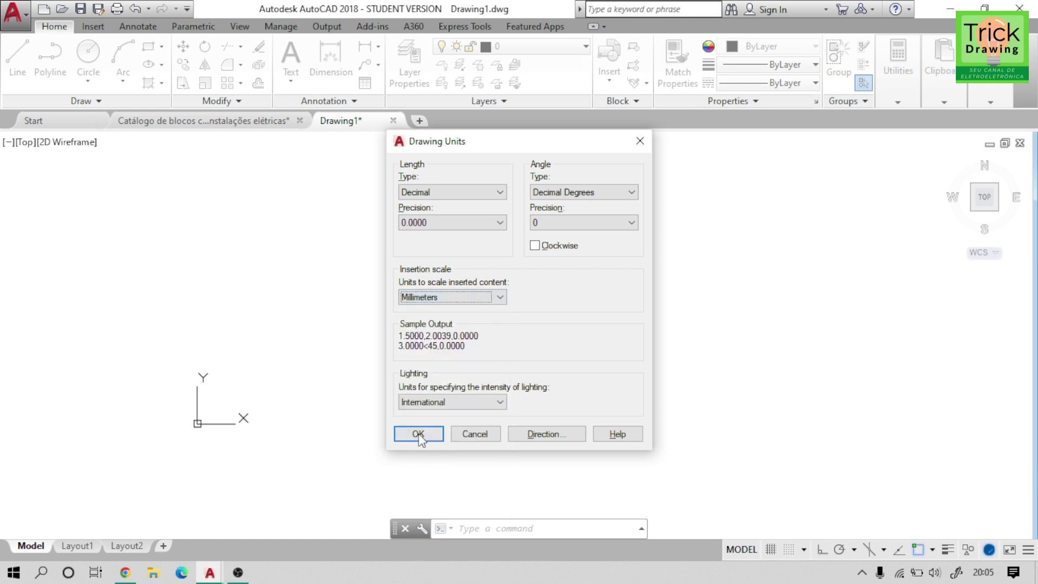
left_click(419, 434)
- Copy breaker block 03 from the catalogue and paste it into Drawing1
left_click(202, 124)
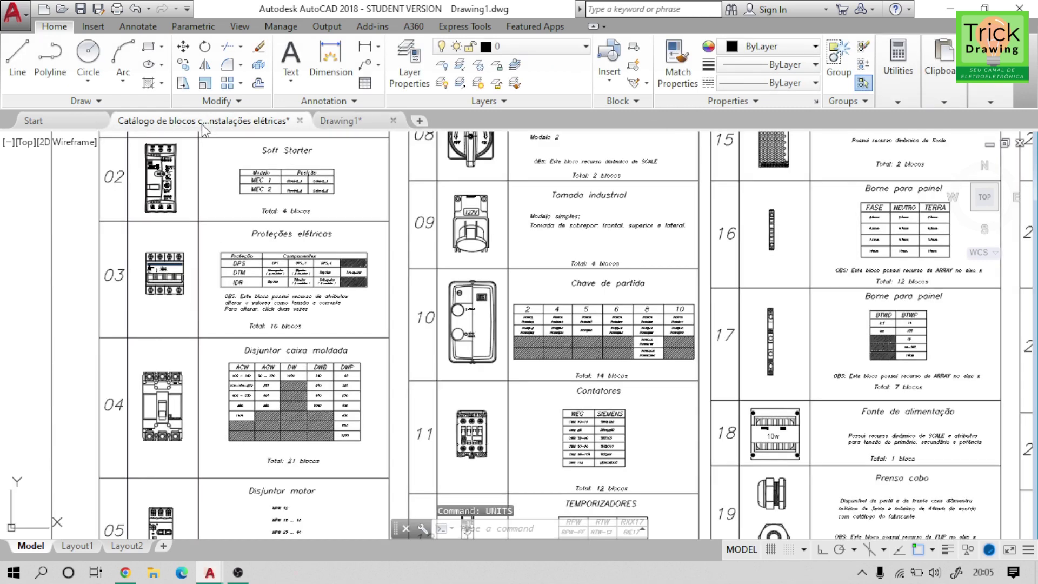
left_click(183, 263)
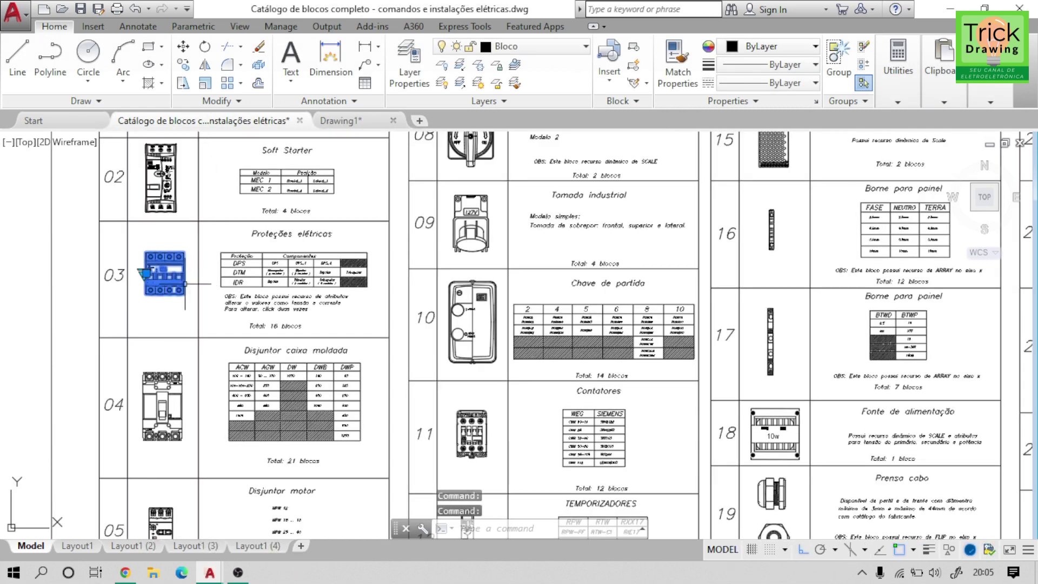
key("ctrl+c")
left_click(341, 121)
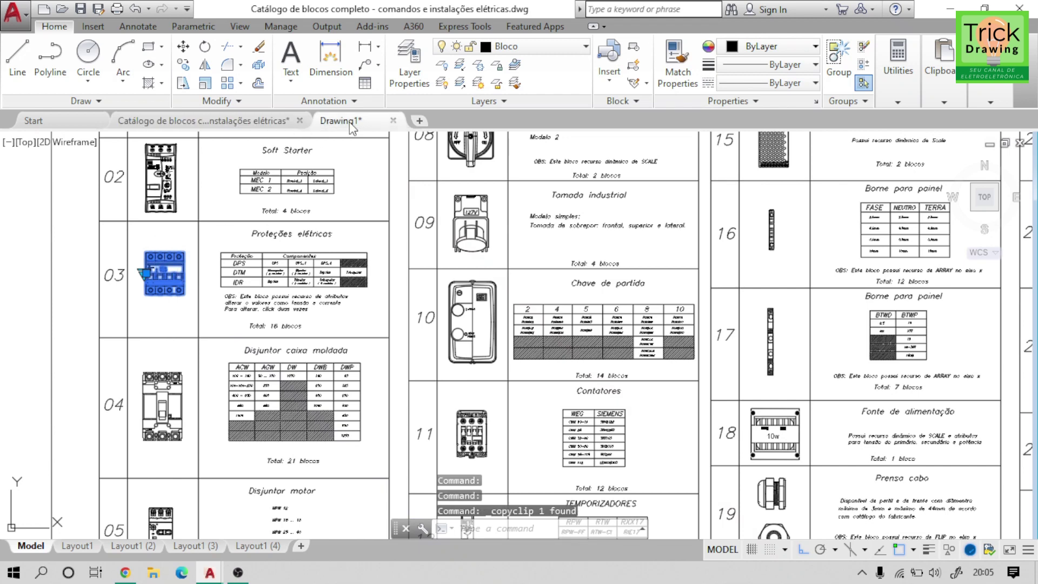
key("ctrl+v")
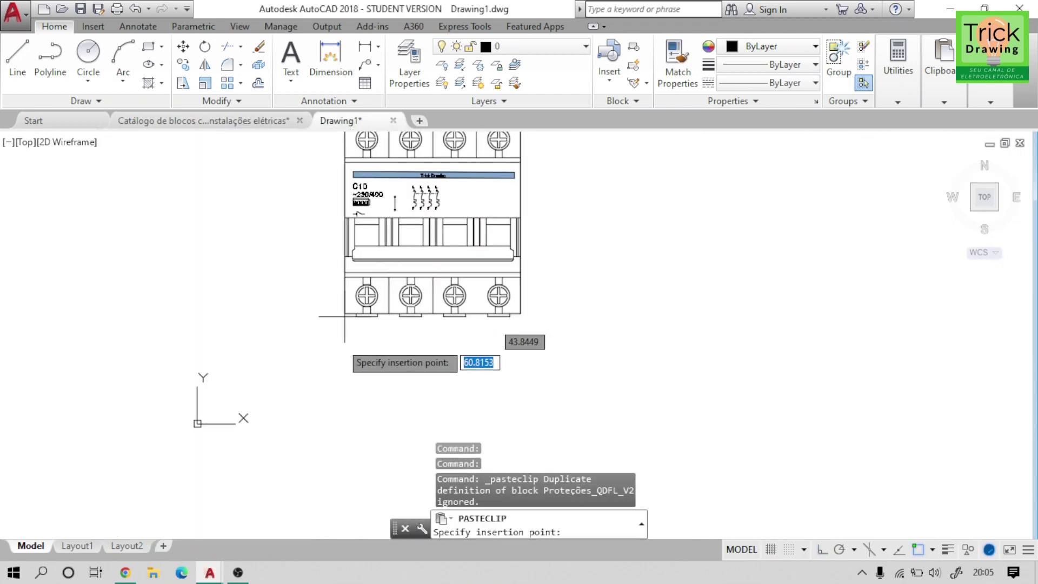
- Copy the Trilho DIN rail block and paste it into Drawing1 beside the breaker
left_click(190, 120)
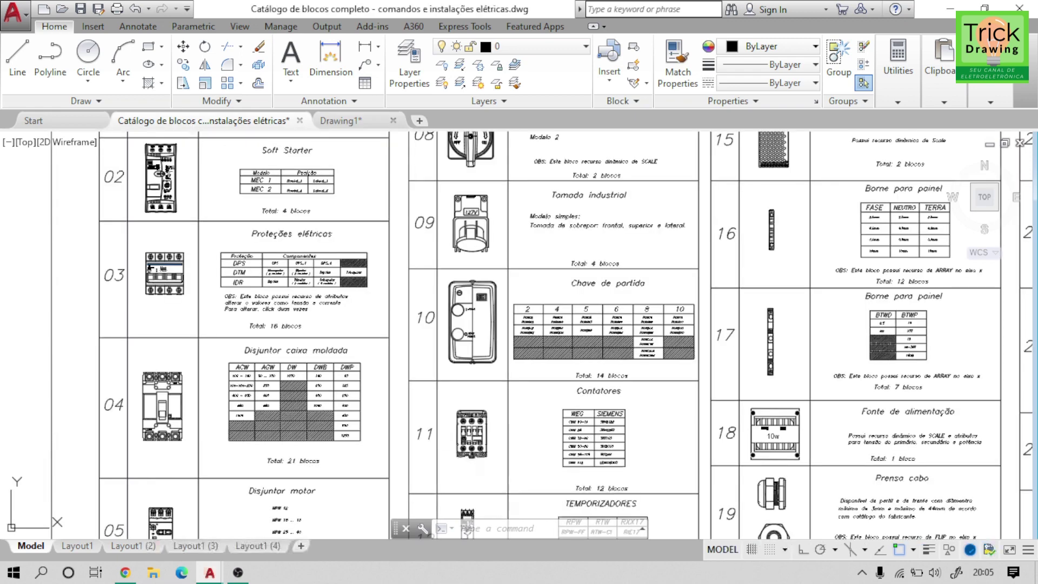
scroll(509, 314, "down", 3)
scroll(794, 205, "up", 2)
scroll(772, 231, "up", 3)
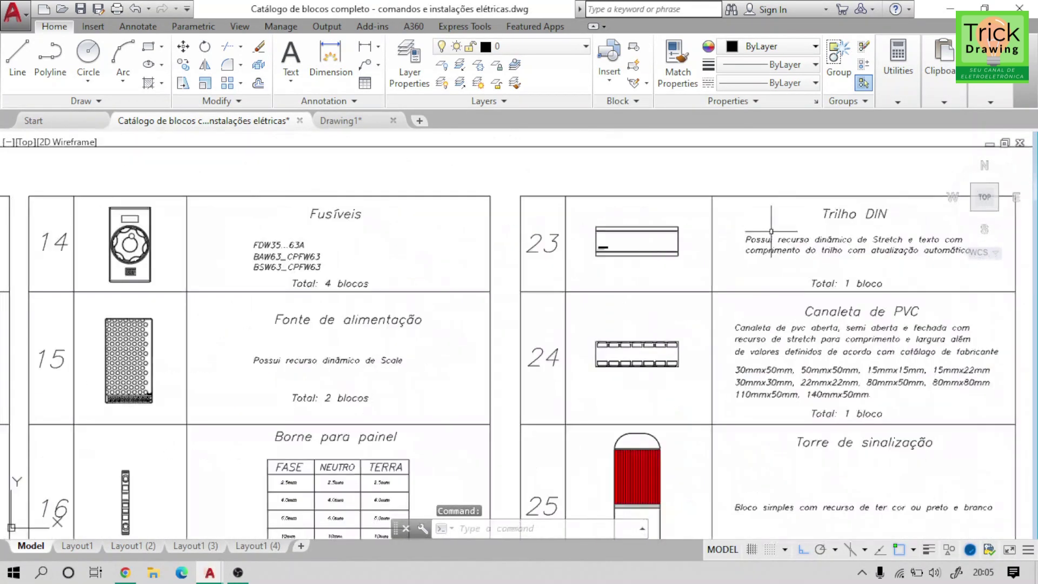
left_click(670, 232)
key("ctrl+c")
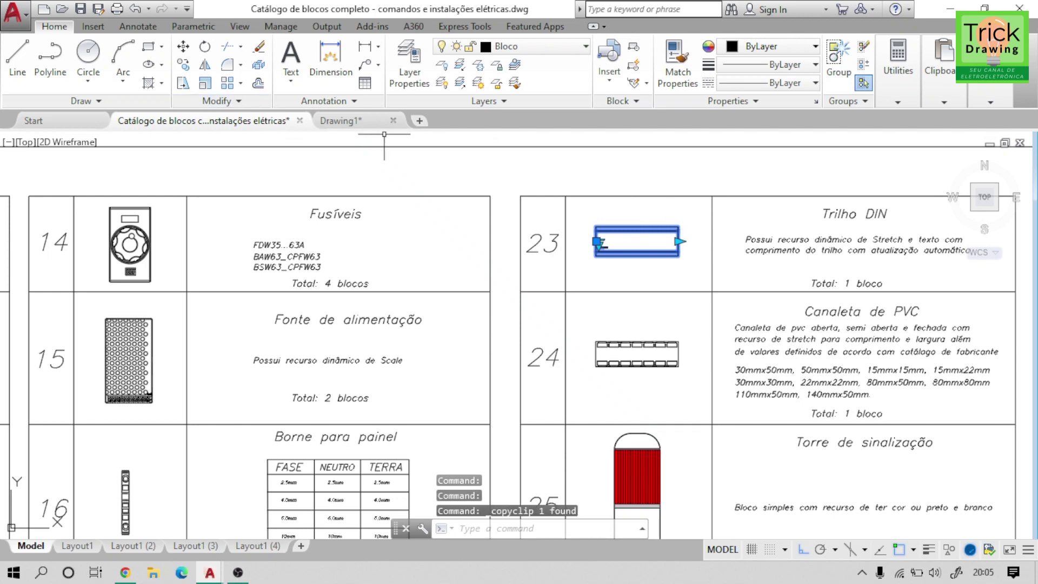
left_click(346, 120)
key("ctrl+v")
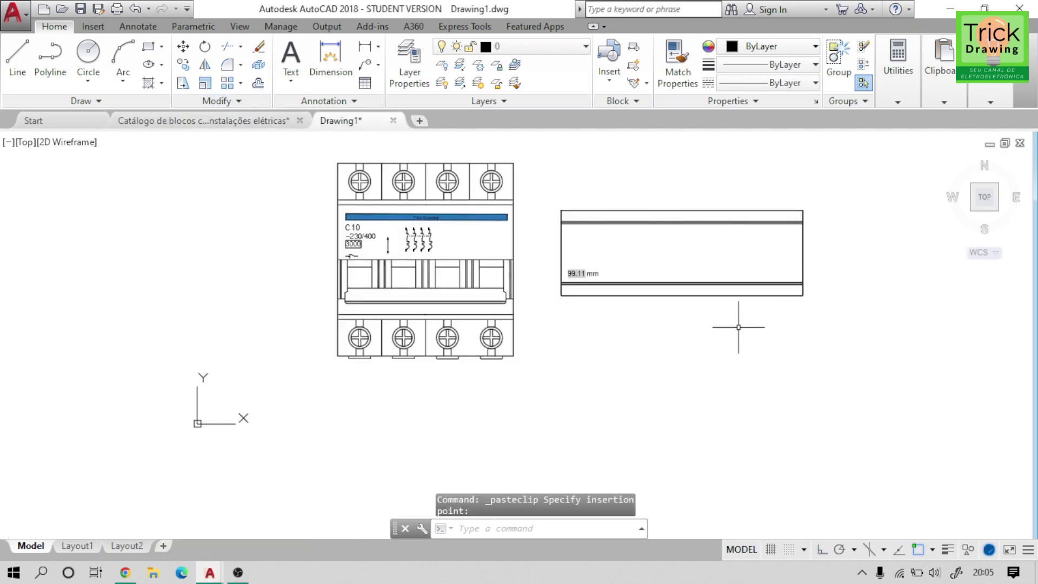
left_click(243, 121)
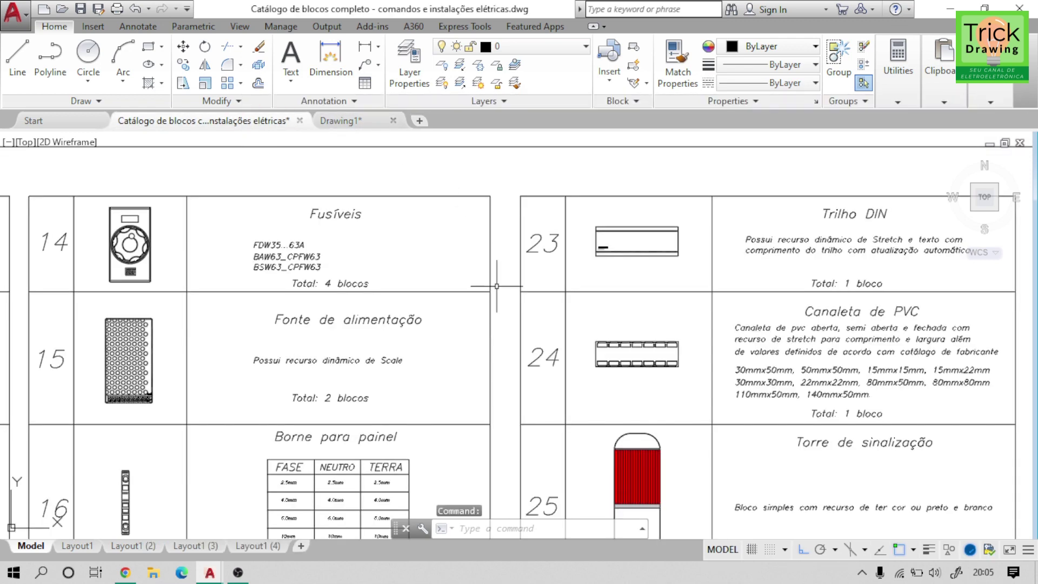
- Select busbar block 52 and switch block 49 in the catalogue and copy them
scroll(503, 287, "down", 4)
middle_click_drag(236, 459, 480, 325)
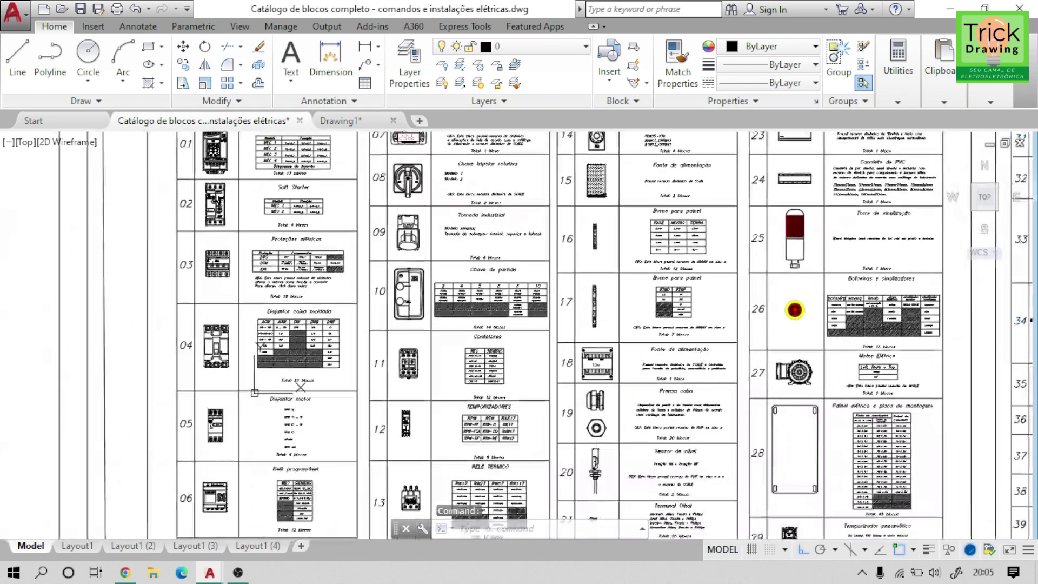
scroll(364, 428, "down", 2)
scroll(400, 433, "down", 1)
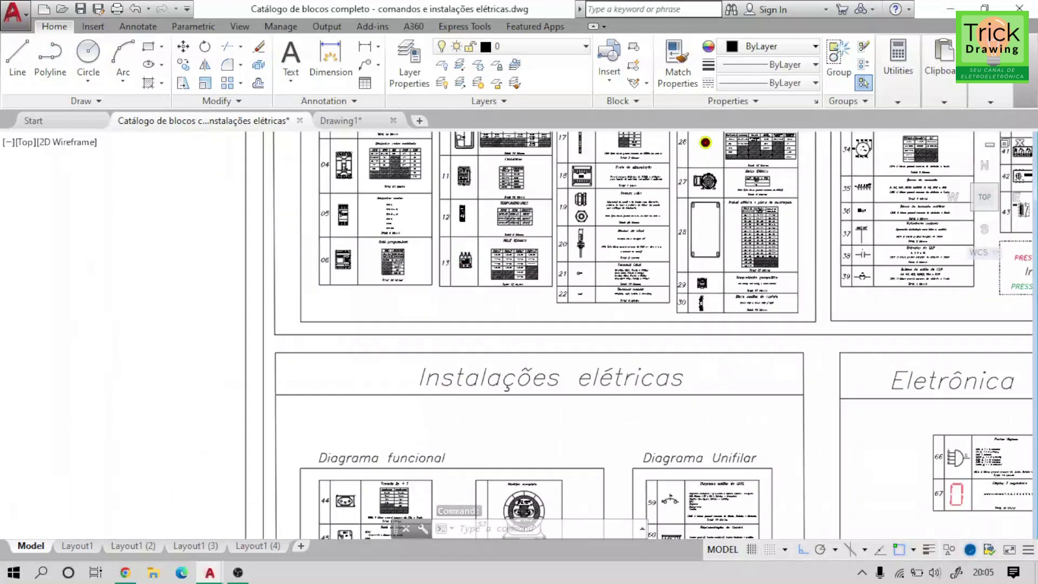
scroll(434, 439, "down", 2)
middle_click_drag(436, 441, 385, 181)
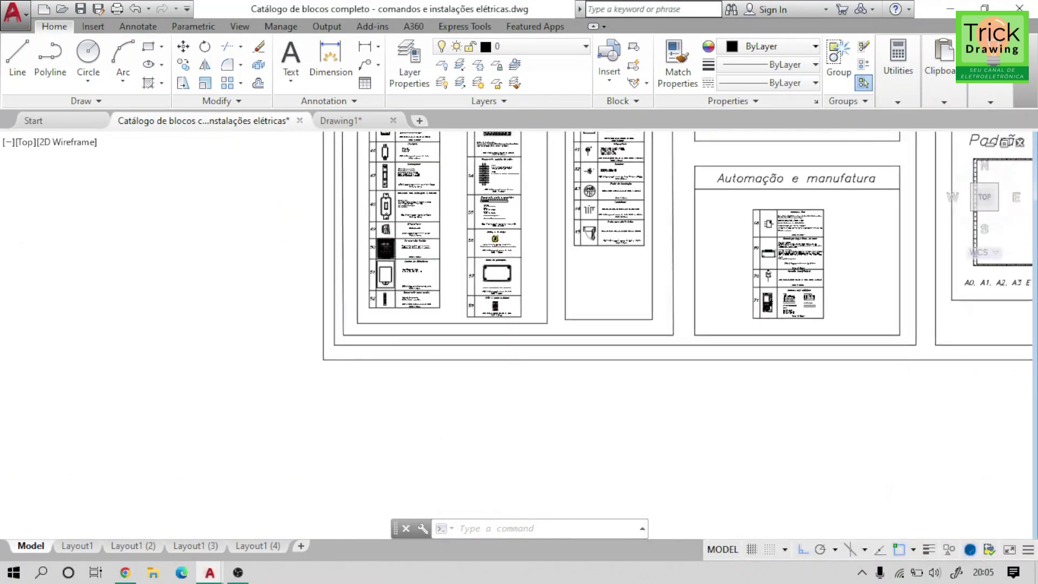
scroll(383, 447, "up", 4)
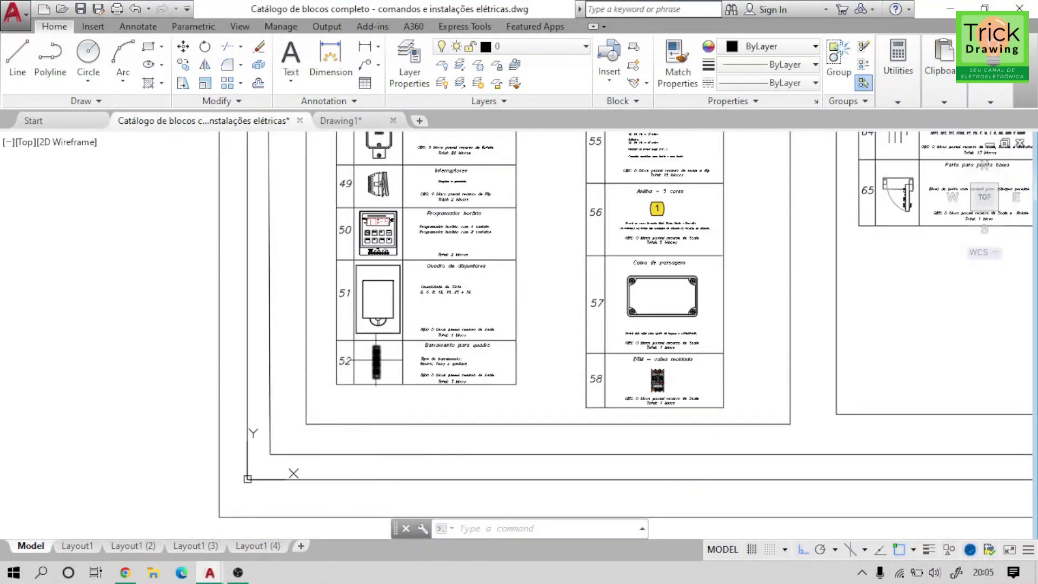
scroll(385, 365, "up", 4)
left_click(366, 363)
scroll(389, 368, "down", 2)
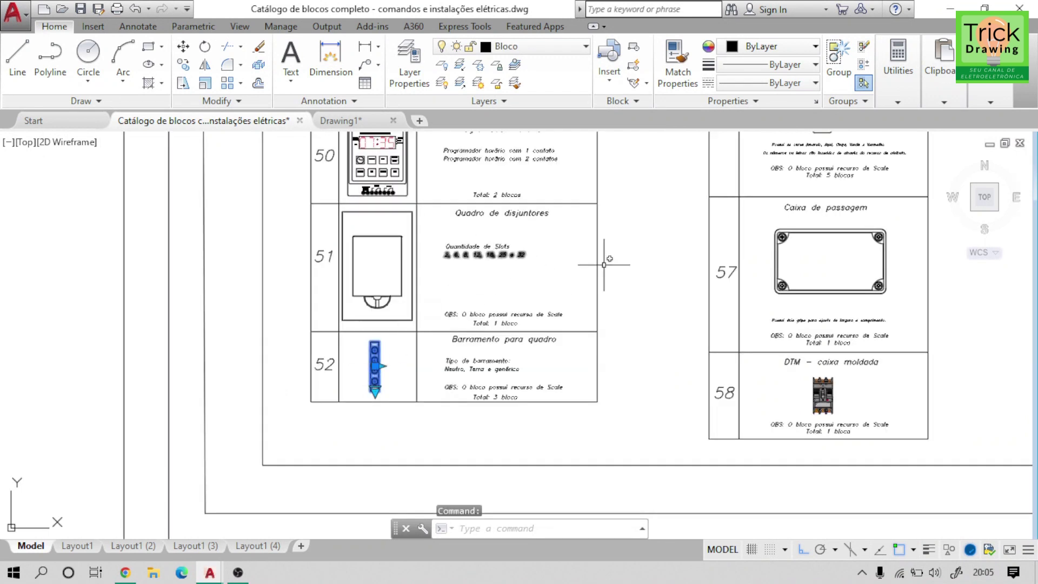
middle_click_drag(600, 238, 610, 399)
left_click(392, 238)
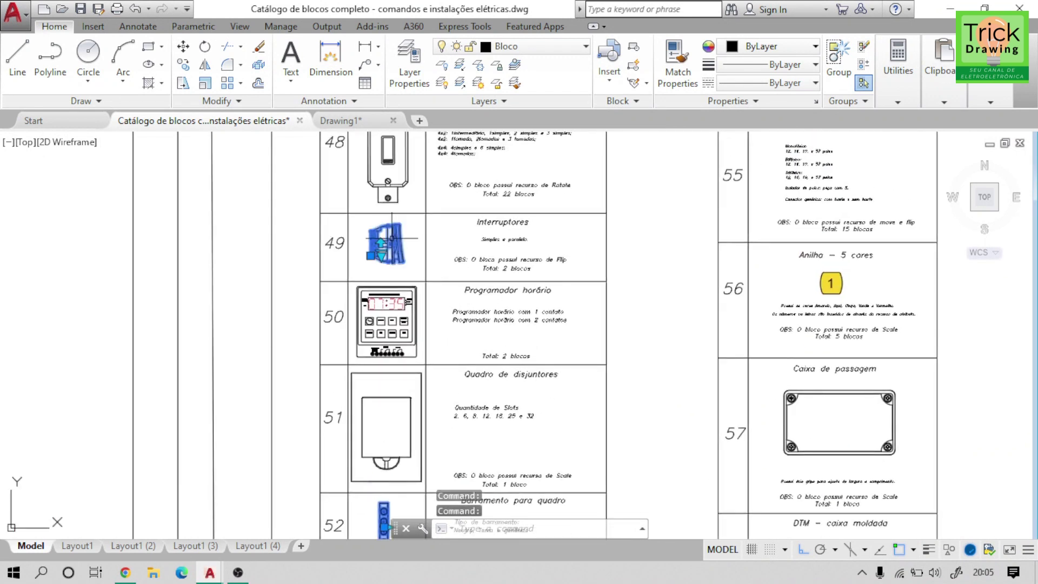
key("ctrl+c")
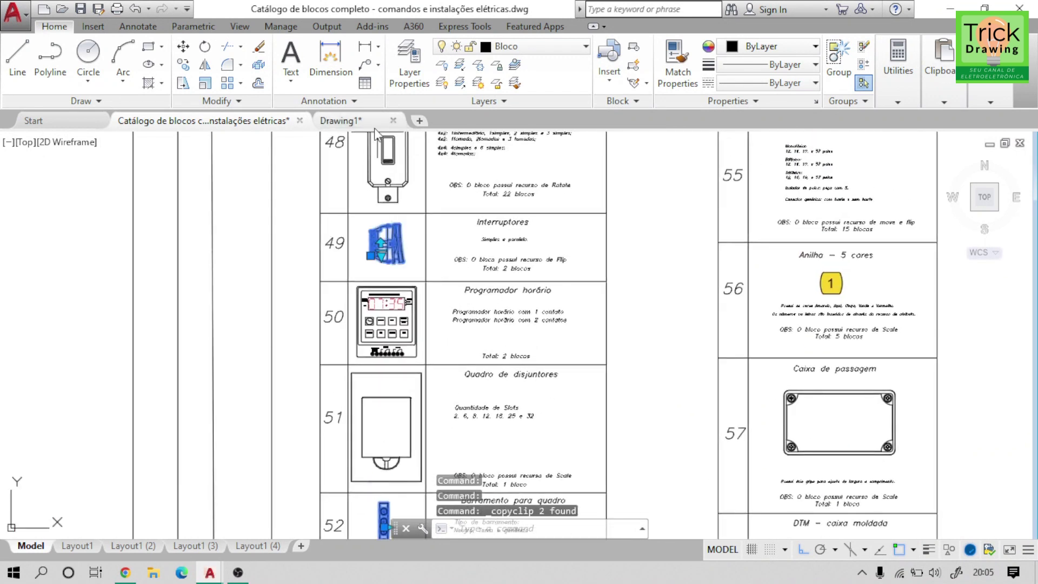
- Paste both blocks into Drawing1, placing the busbar left of the breaker
left_click(341, 120)
key("ctrl+v")
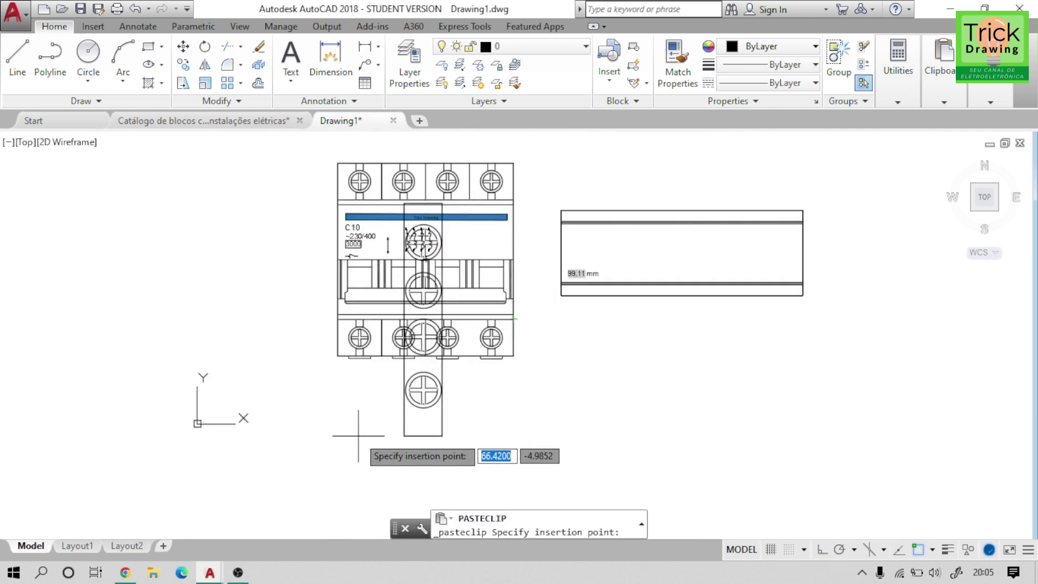
scroll(358, 435, "down", 2)
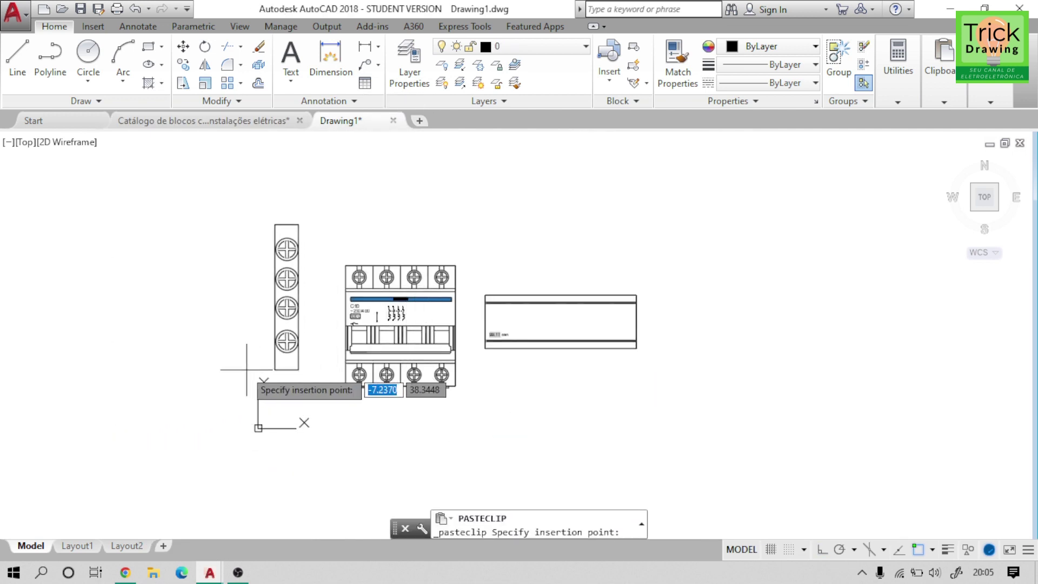
left_click(233, 419)
scroll(251, 405, "down", 3)
scroll(382, 305, "down", 2)
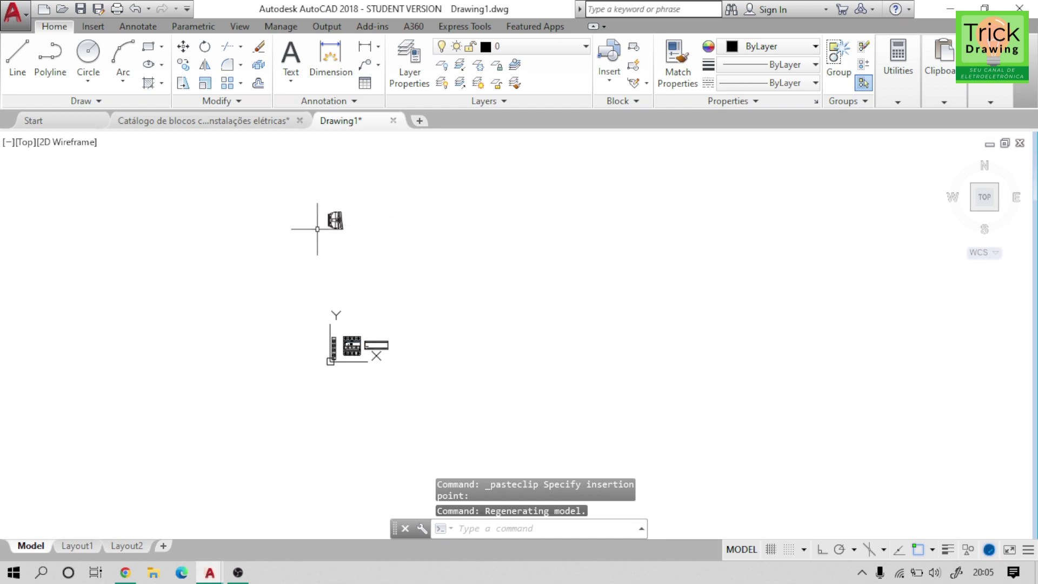
- Move the switch block down to sit just above the other components
left_click(335, 223)
left_click(327, 225)
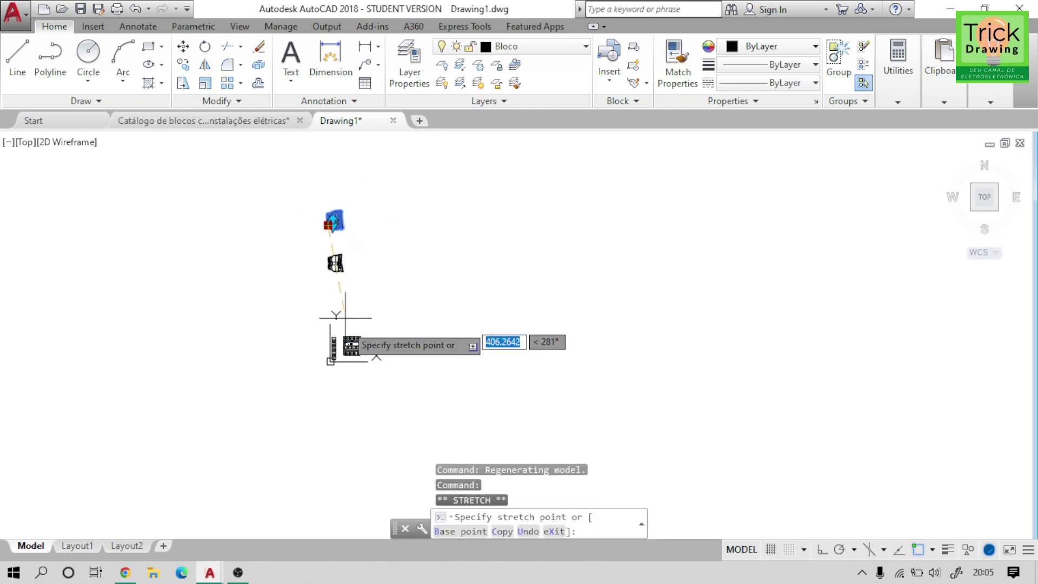
left_click(343, 321)
scroll(357, 325, "up", 3)
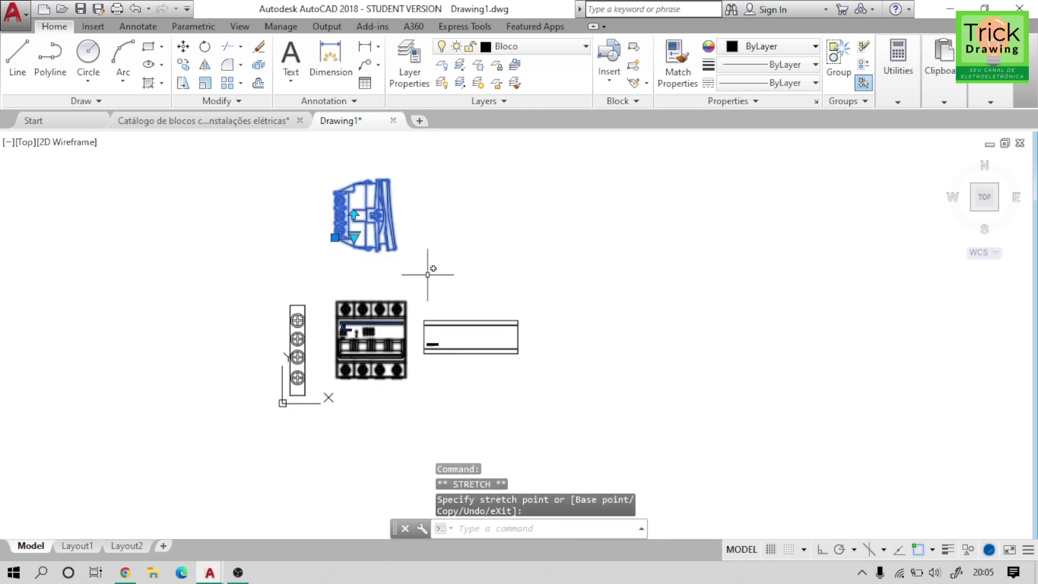
scroll(428, 270, "up", 2)
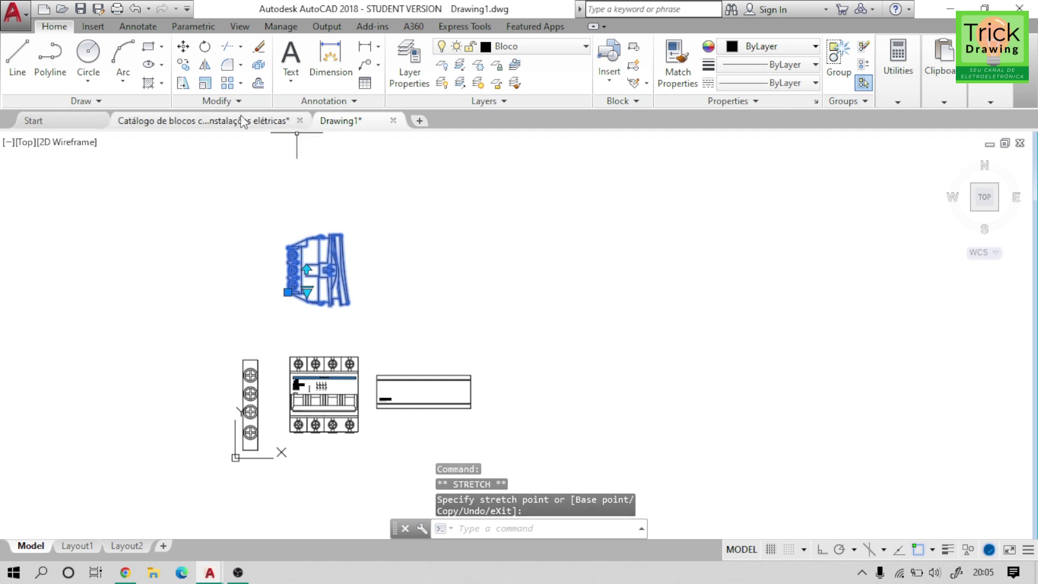
left_click(203, 121)
- Copy the bulb from the catalogue's MATERIAL BÔNUS area, then check Drawing1
scroll(547, 296, "down", 5)
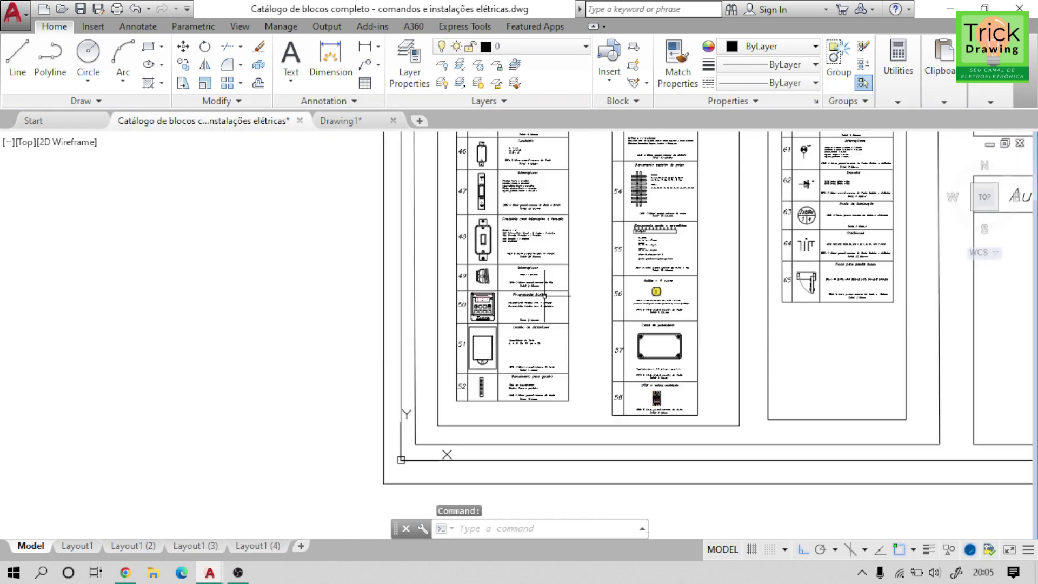
scroll(546, 297, "up", 2)
scroll(546, 296, "up", 1)
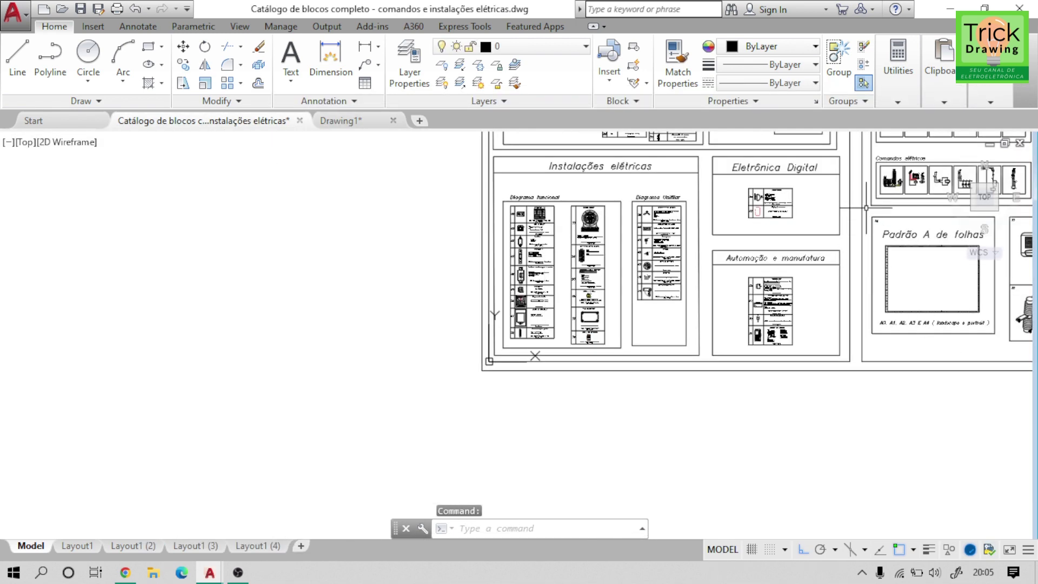
middle_click_drag(864, 201, 349, 409)
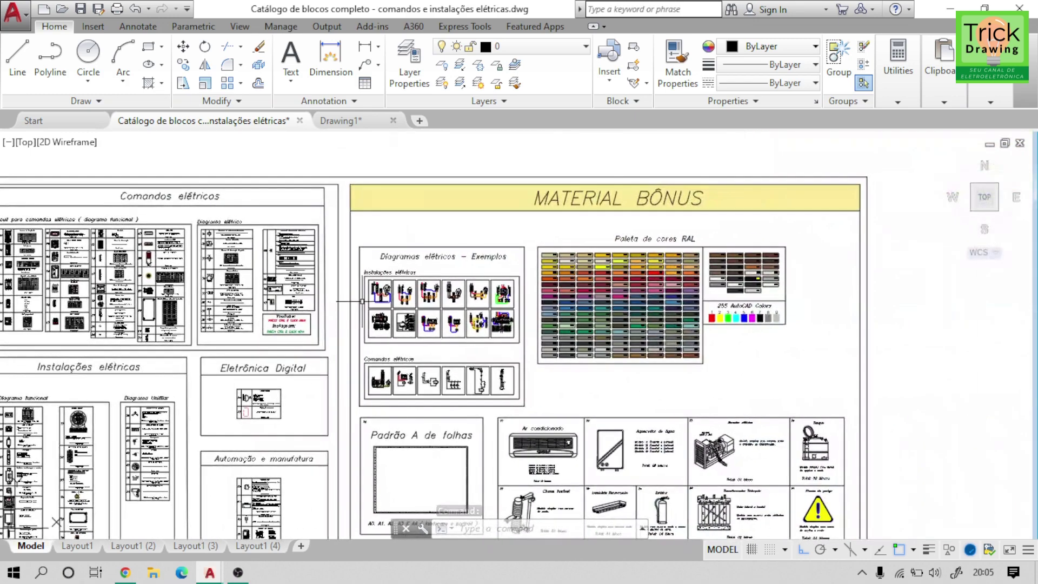
scroll(389, 288, "up", 3)
scroll(389, 288, "up", 3)
scroll(389, 290, "up", 5)
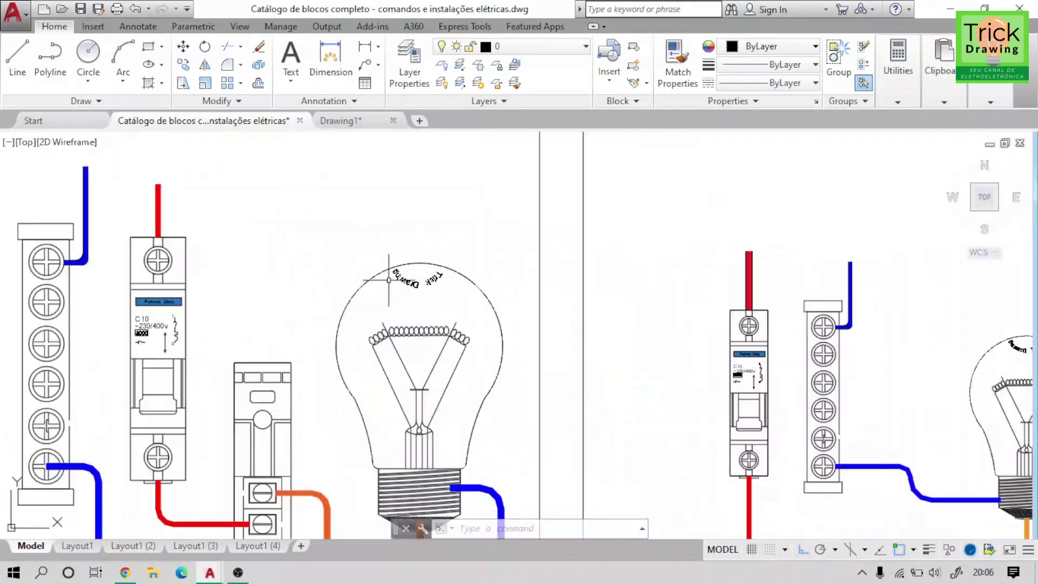
left_click(442, 253)
left_click(419, 339)
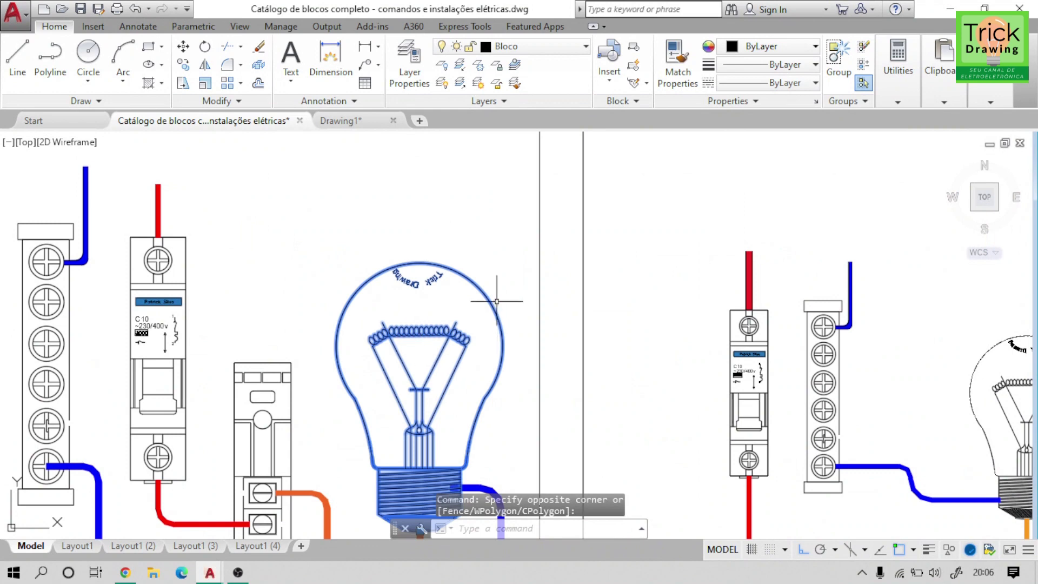
middle_click_drag(496, 301, 496, 204)
key("ctrl+c")
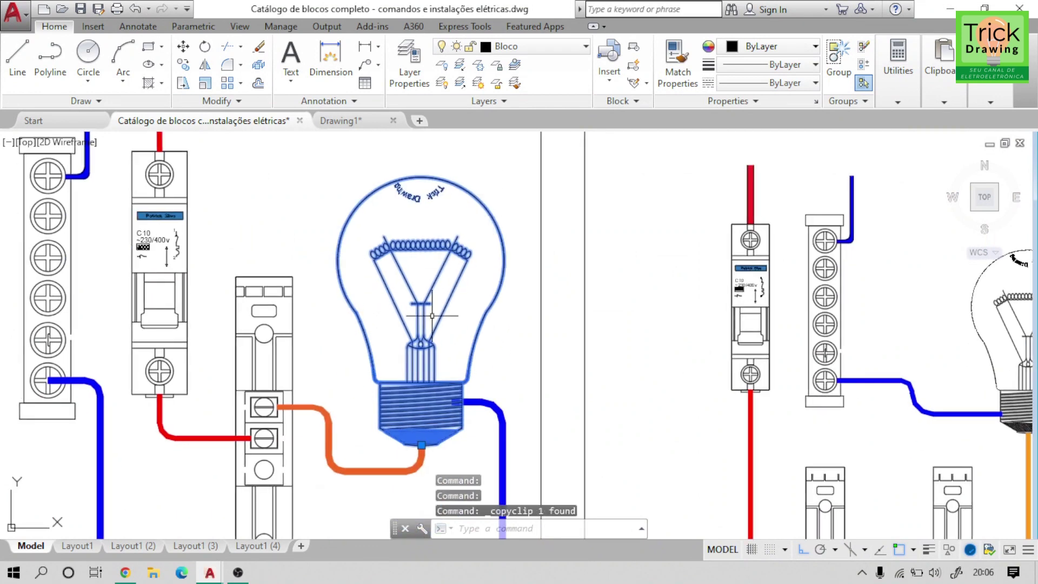
left_click(346, 121)
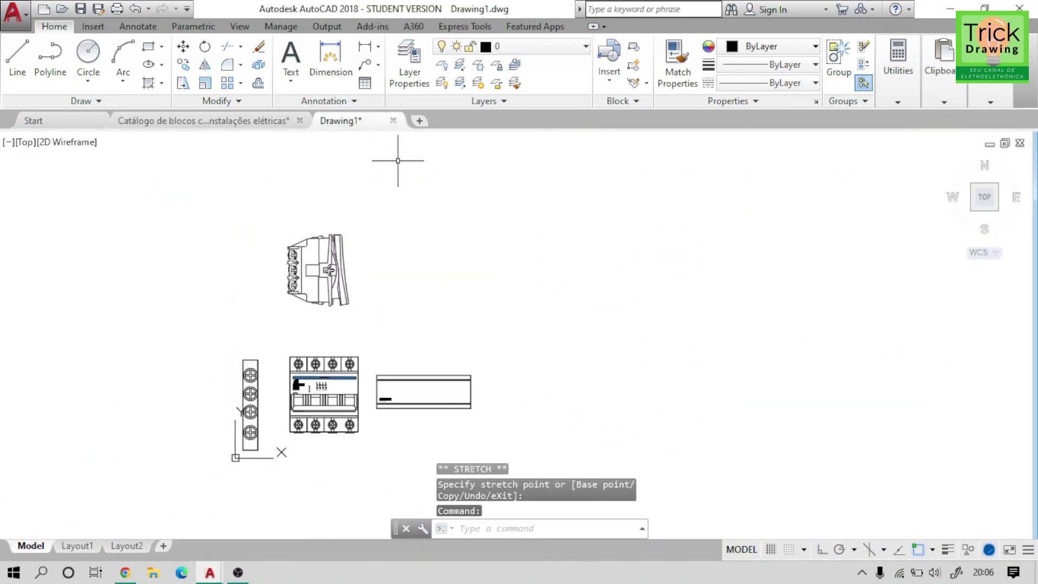
left_click(279, 121)
- Select and copy the Luminária Fluorescente block from the equipment sheets
scroll(519, 324, "down", 3)
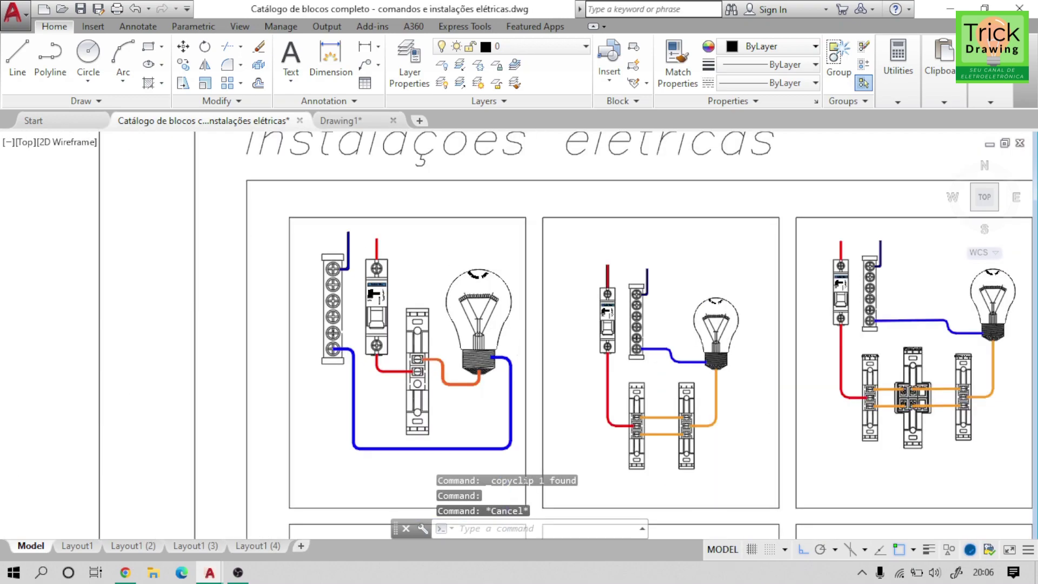
scroll(519, 324, "down", 2)
scroll(678, 450, "down", 3)
scroll(676, 436, "down", 1)
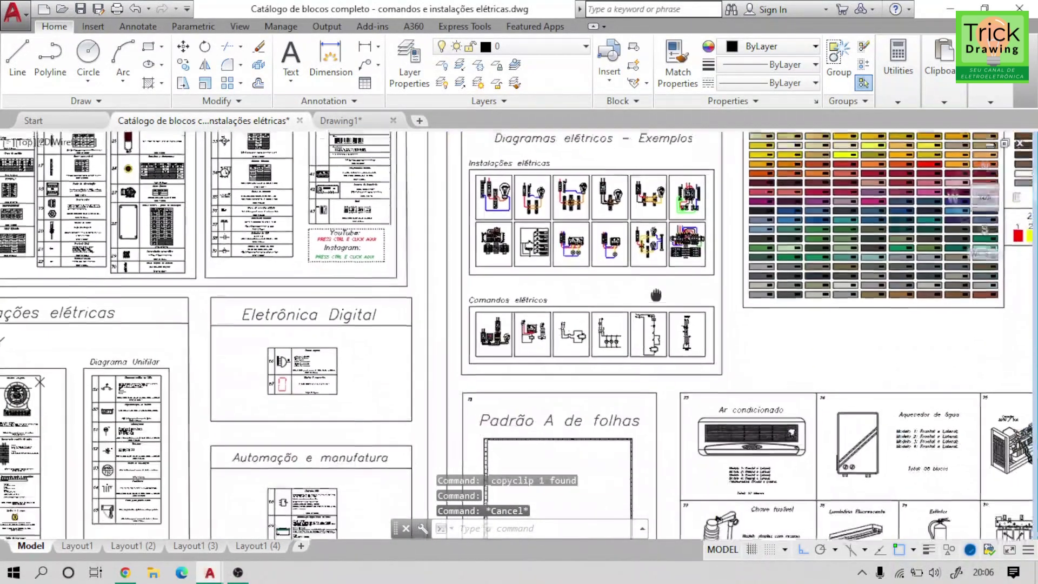
middle_click_drag(676, 436, 561, 195)
scroll(772, 406, "up", 1)
scroll(773, 406, "up", 2)
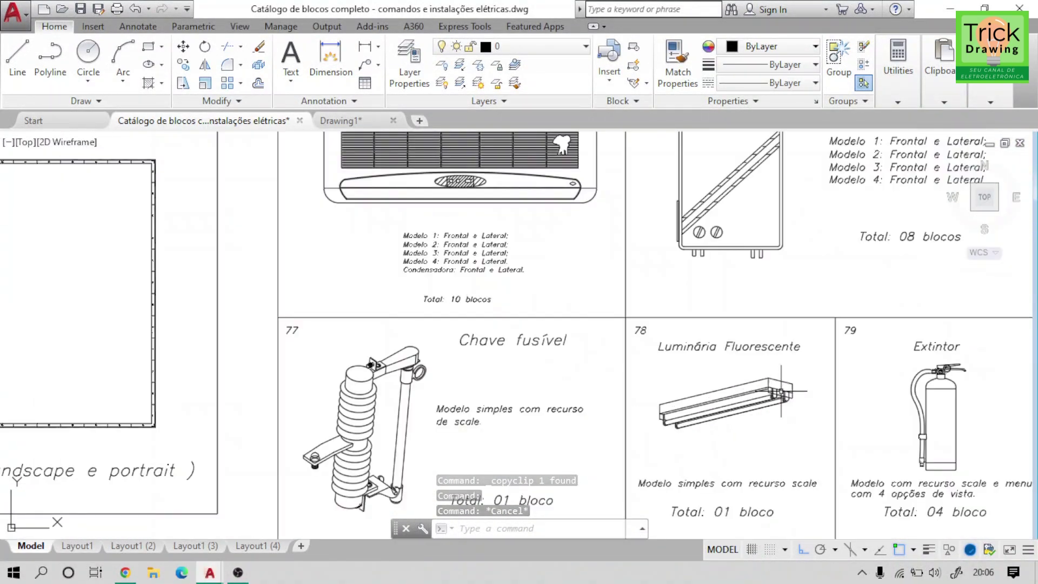
scroll(772, 403, "up", 3)
left_click(771, 393)
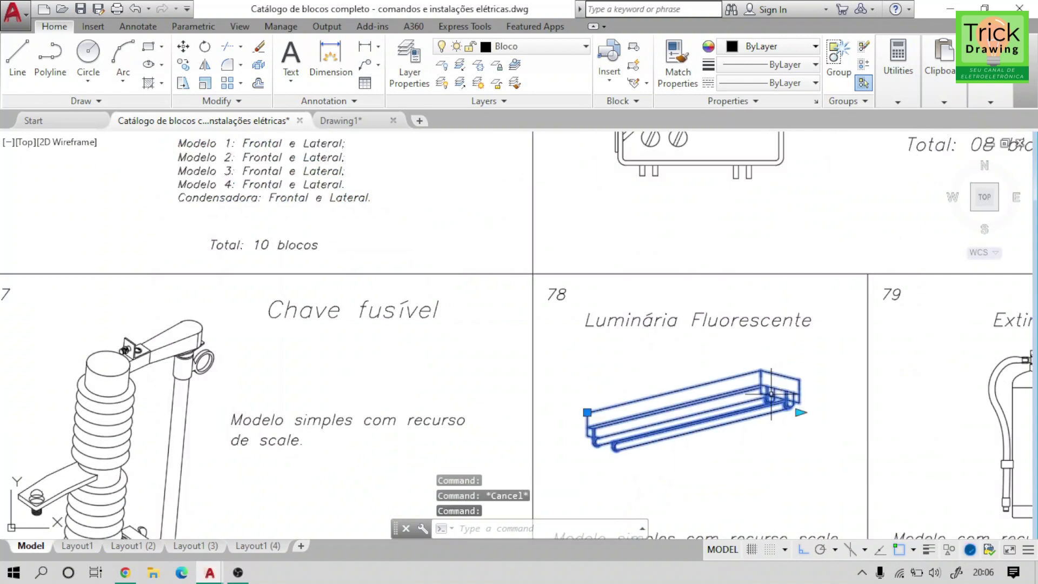
key("ctrl+c")
left_click(355, 122)
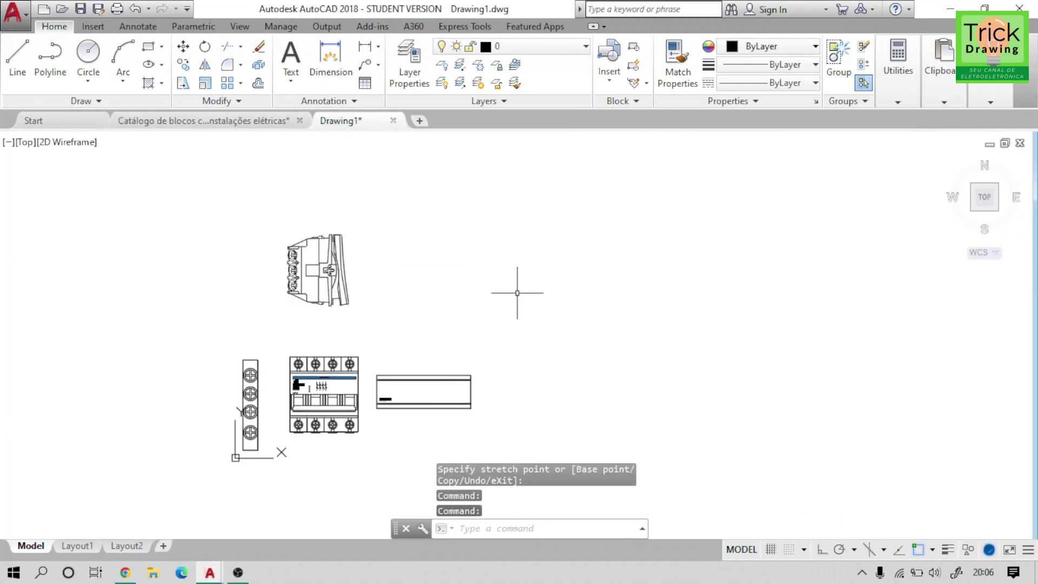
- Paste the fluorescent luminaire above the rail and shorten it to about half length
key("ctrl+v")
left_click(409, 293)
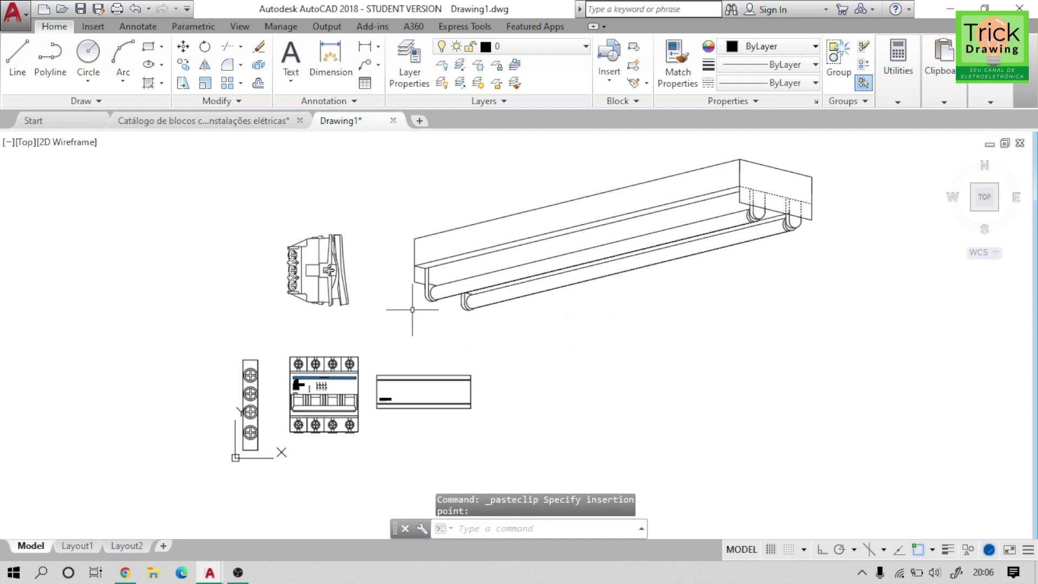
left_click(758, 223)
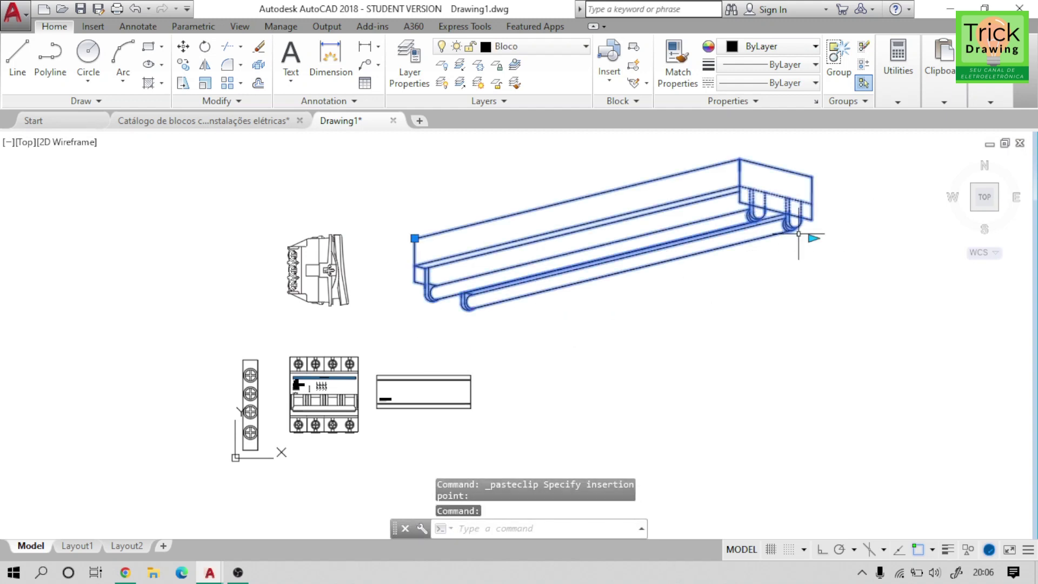
left_click(812, 238)
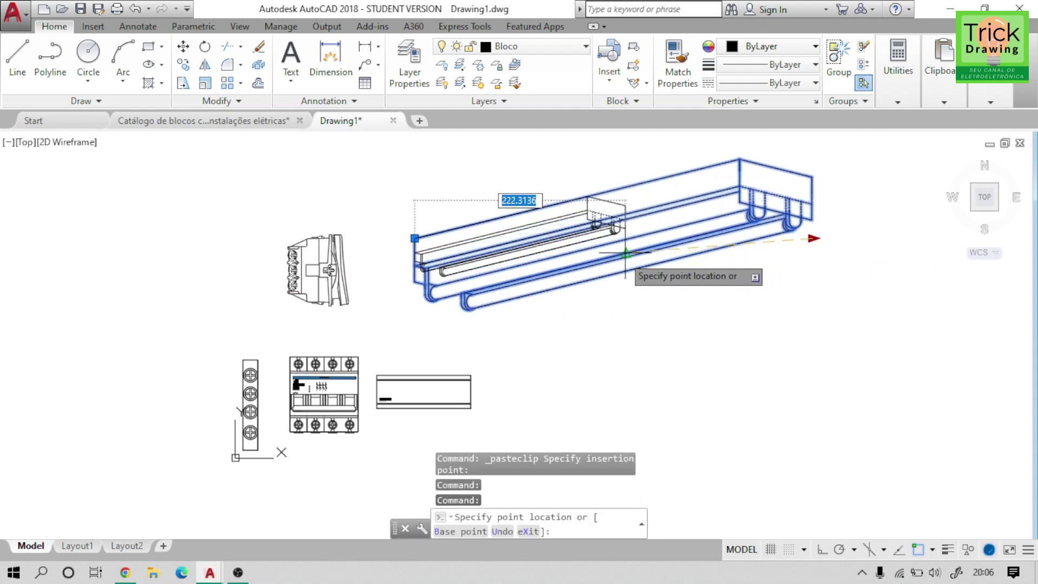
left_click(621, 272)
left_click(668, 332)
key("Escape")
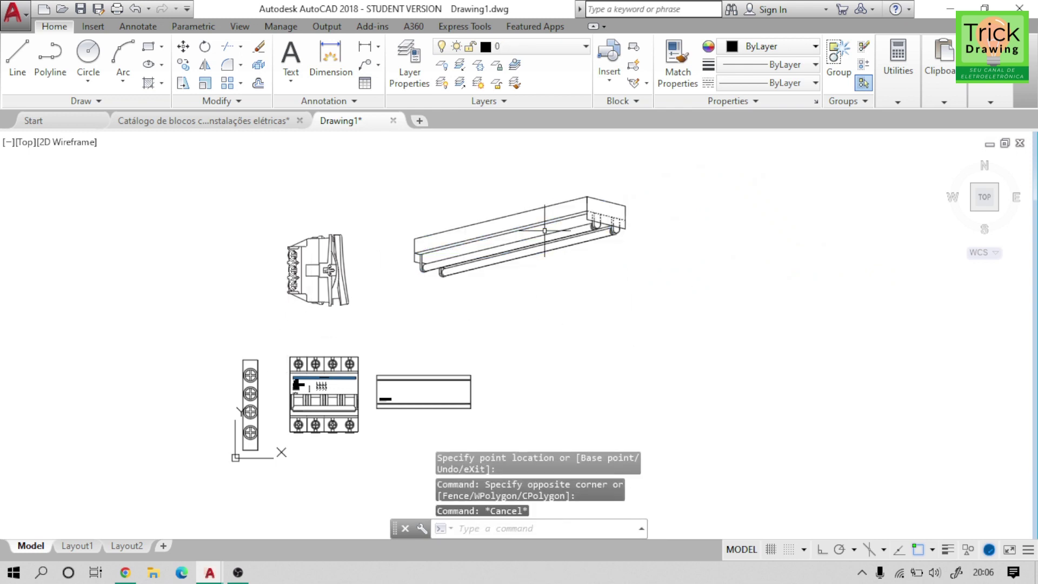
- Look over the block catalogue, then return to Drawing1
left_click(191, 125)
scroll(712, 336, "down", 5)
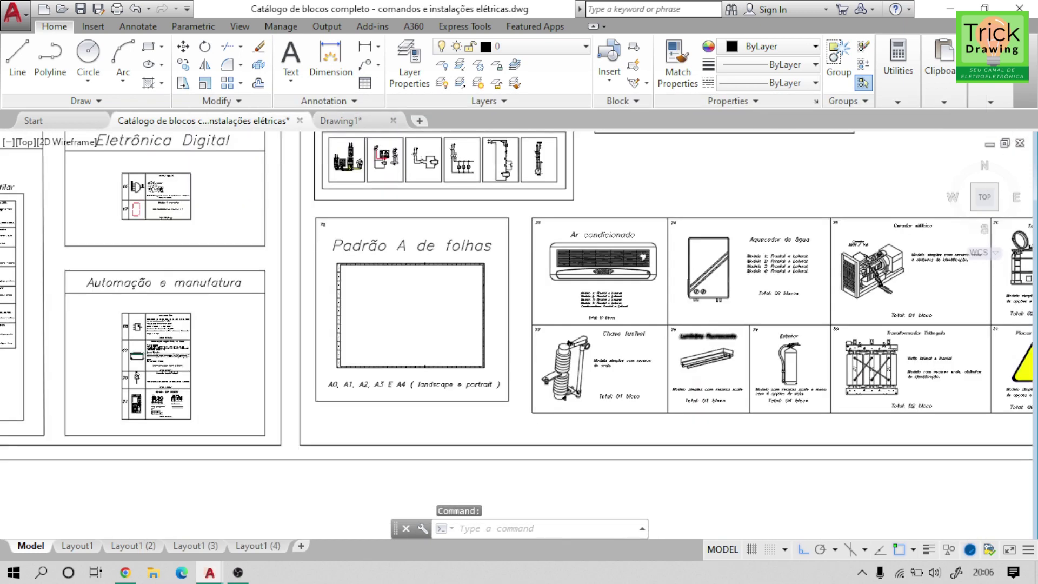
scroll(737, 225, "down", 2)
scroll(568, 205, "down", 2)
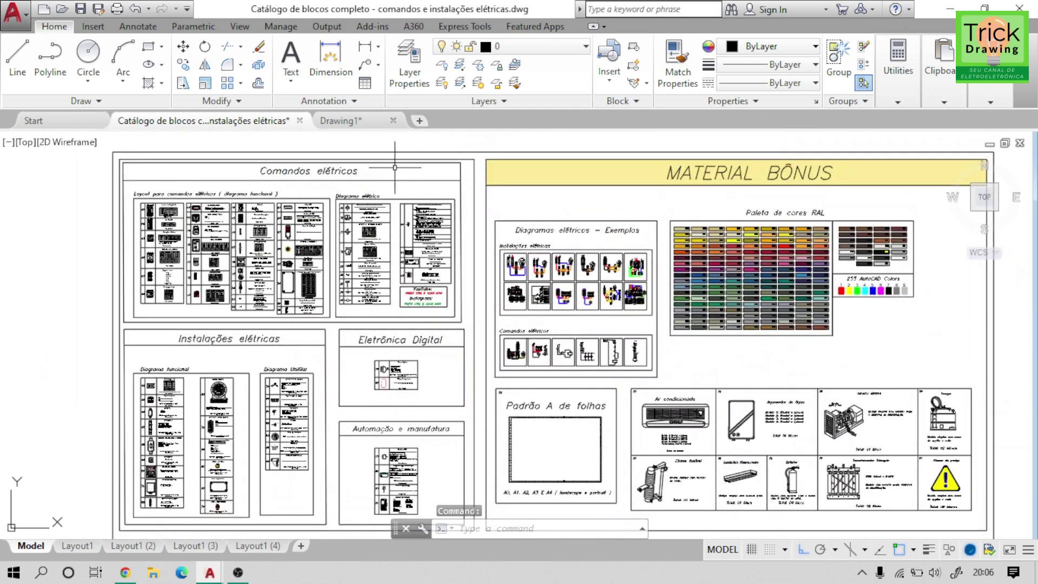
left_click(340, 121)
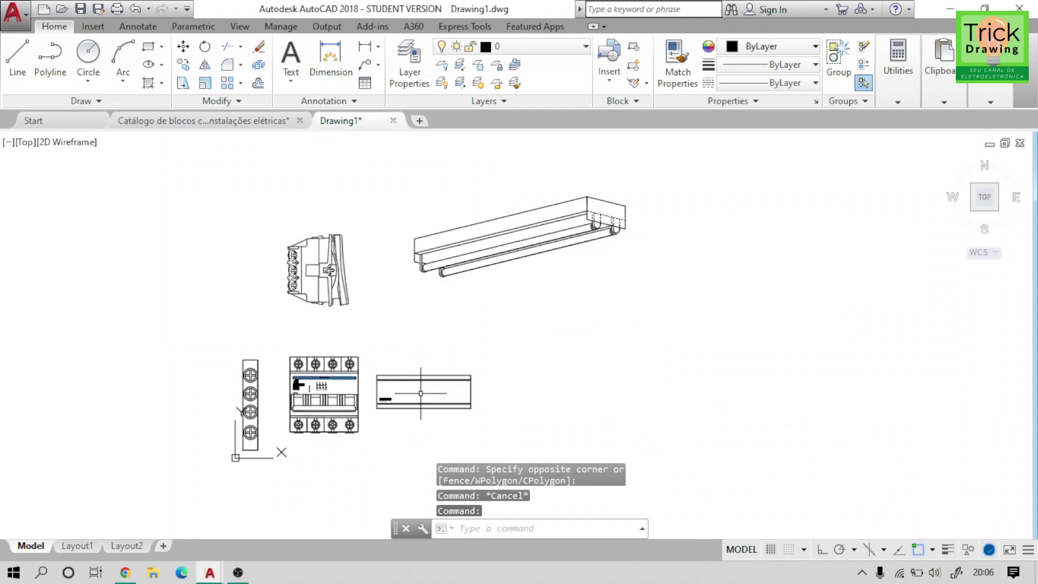
- Move the circuit breaker onto the DIN rail
scroll(425, 391, "up", 4)
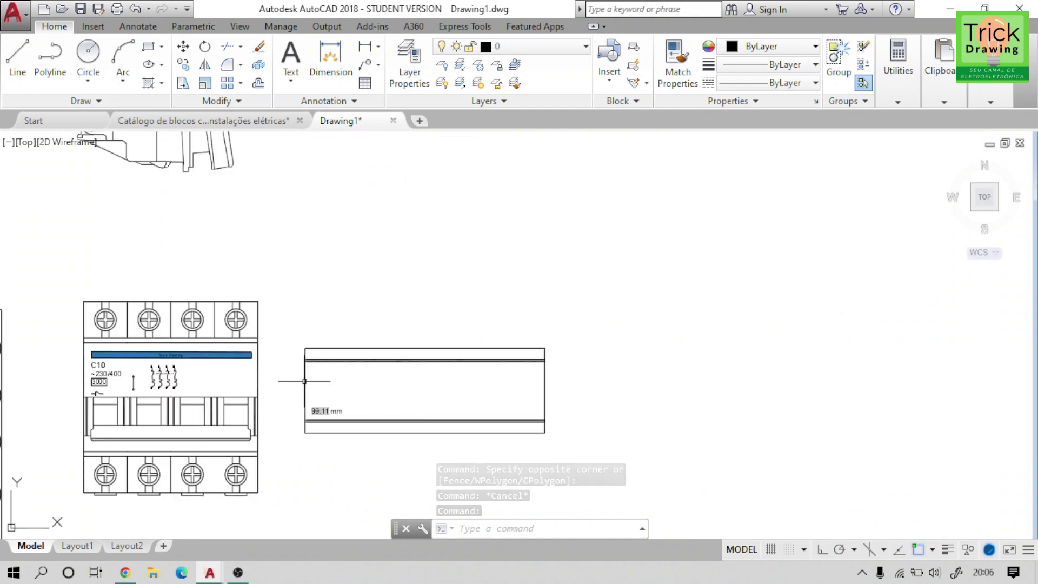
left_click(98, 373)
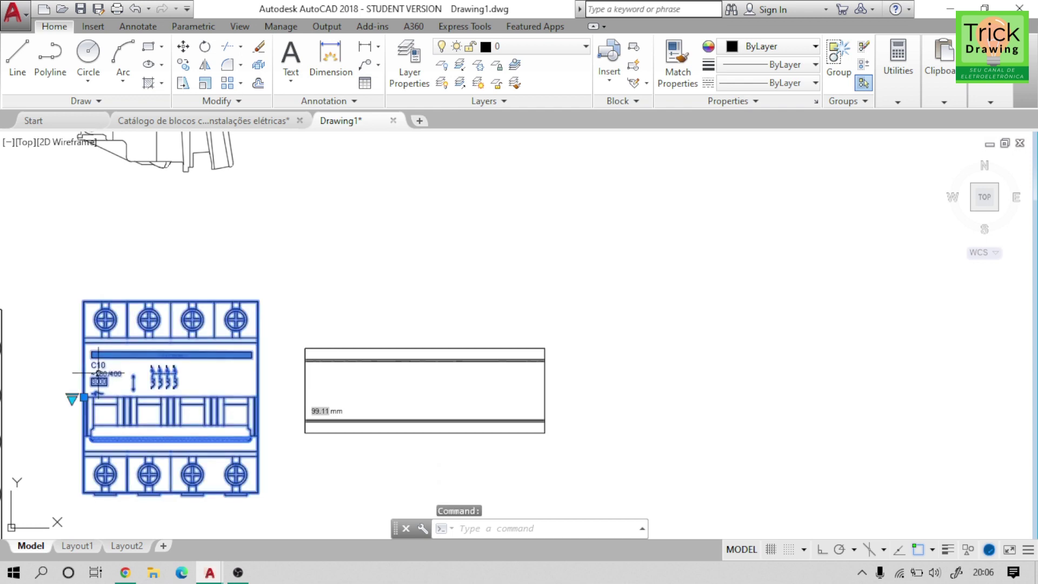
left_click(84, 398)
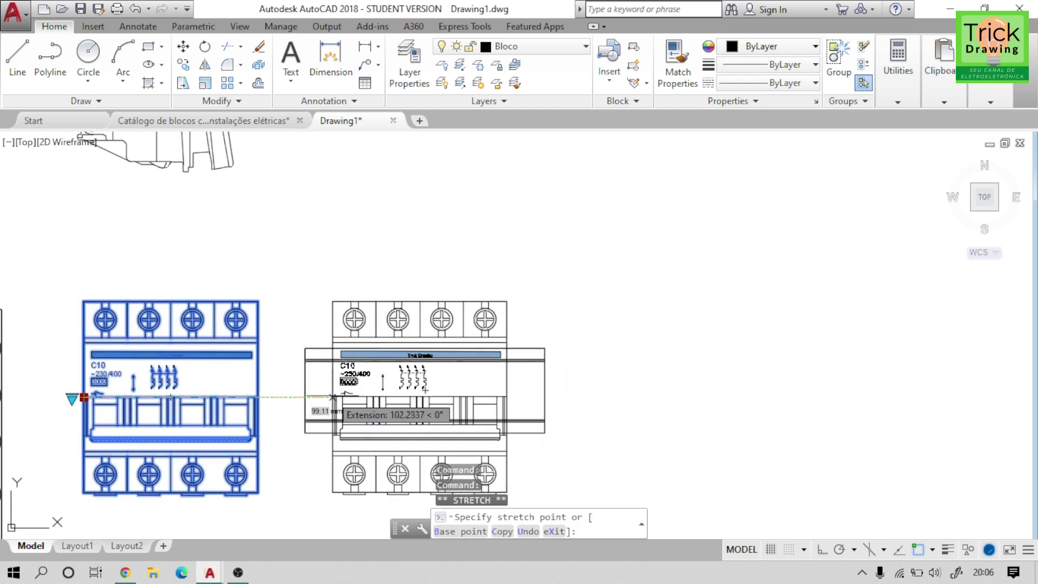
left_click(335, 398)
key("Escape")
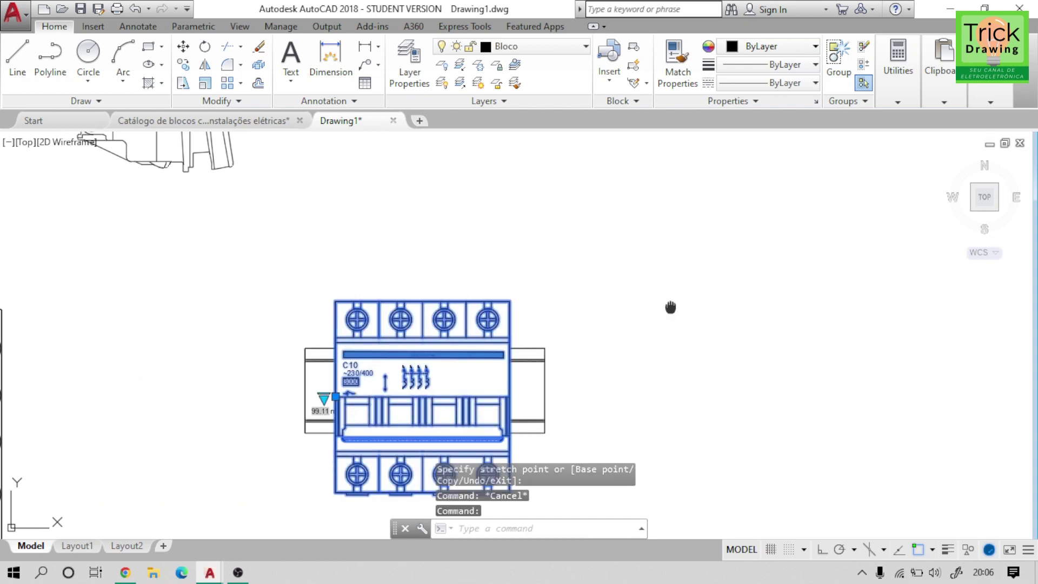
middle_click_drag(670, 301, 669, 204)
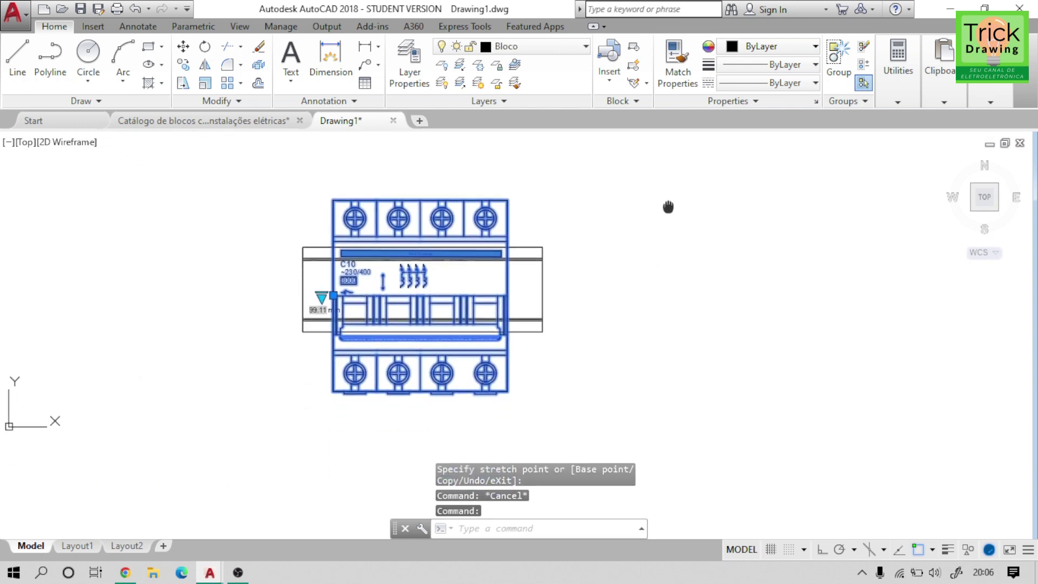
- Switch the breaker to the DTM Monopolar model and slide it horizontally to mid-rail
left_click(322, 296)
mouse_move(532, 370)
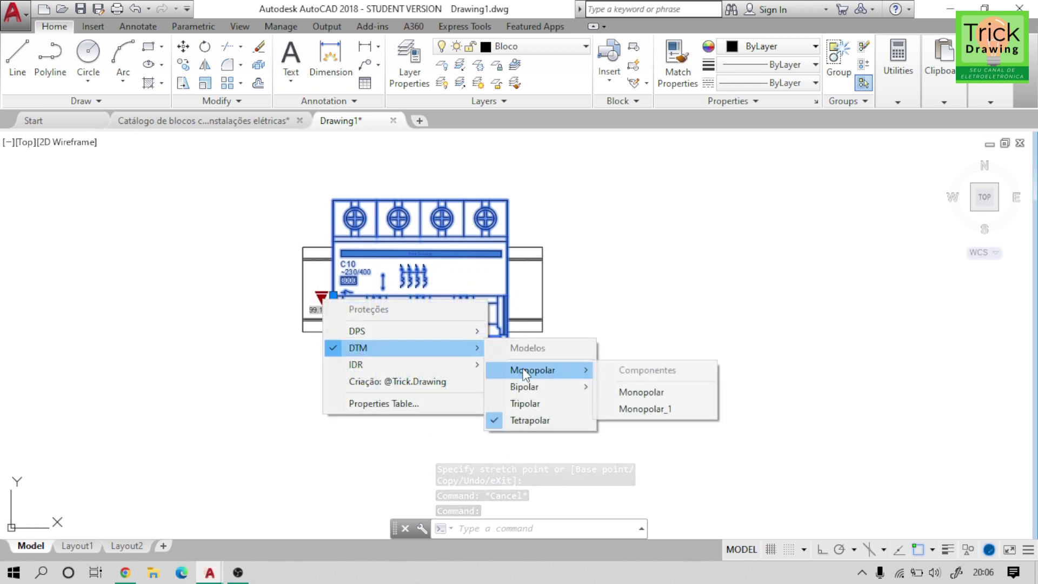
left_click(622, 392)
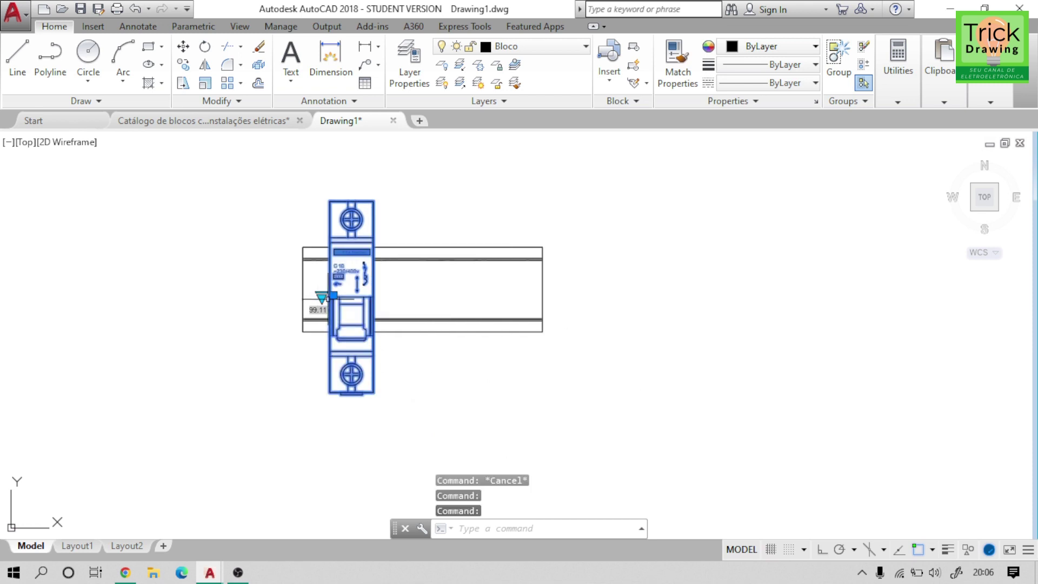
left_click(334, 295)
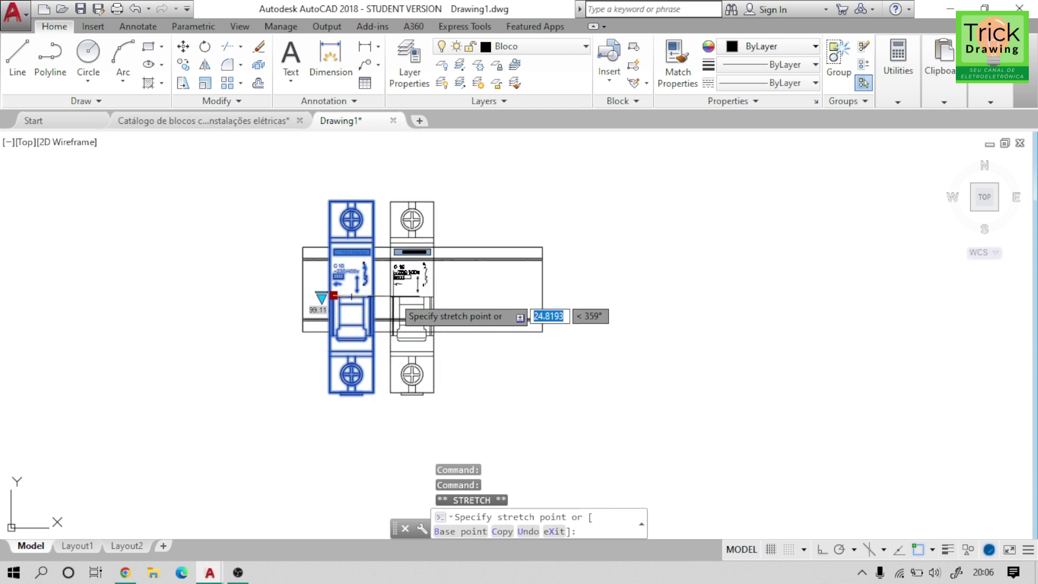
key("F8")
left_click(396, 296)
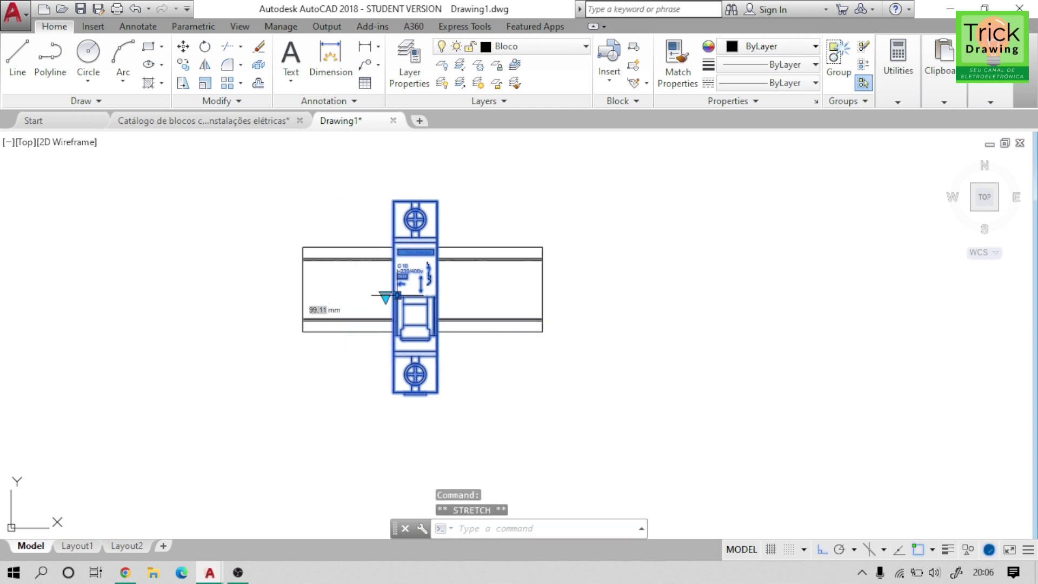
key("Escape")
scroll(381, 296, "down", 3)
- Place the terminal block on the rail's left, shrink it to fit, and make it blue Neutro
left_click(221, 308)
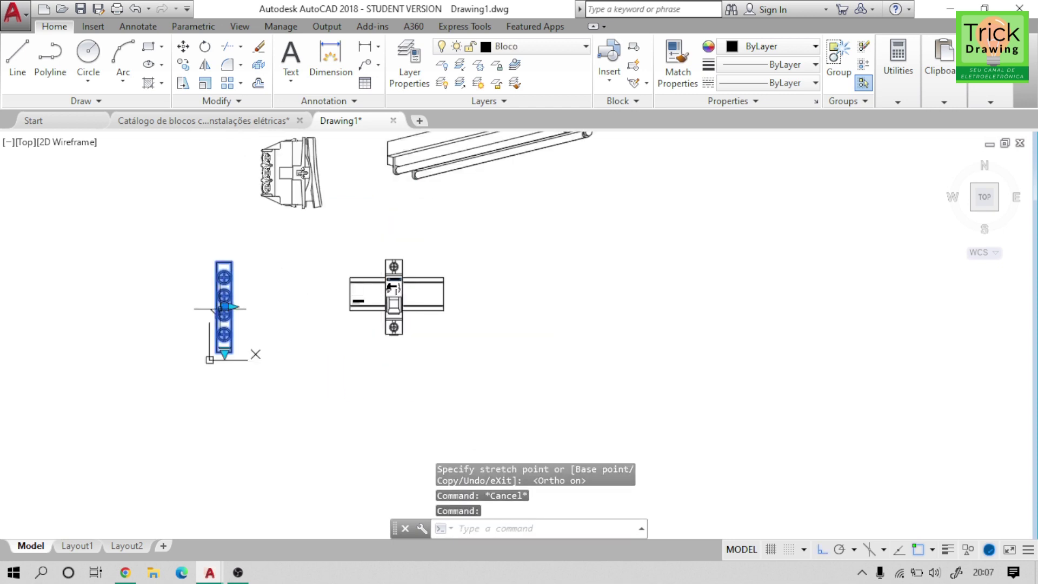
left_click(224, 306)
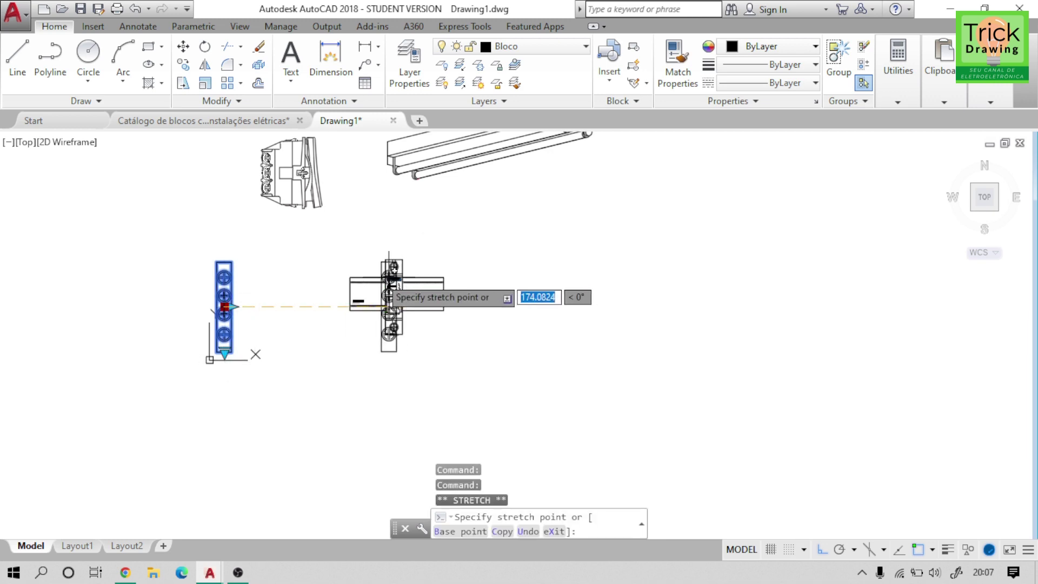
scroll(373, 292, "up", 3)
scroll(374, 276, "up", 3)
key("F8")
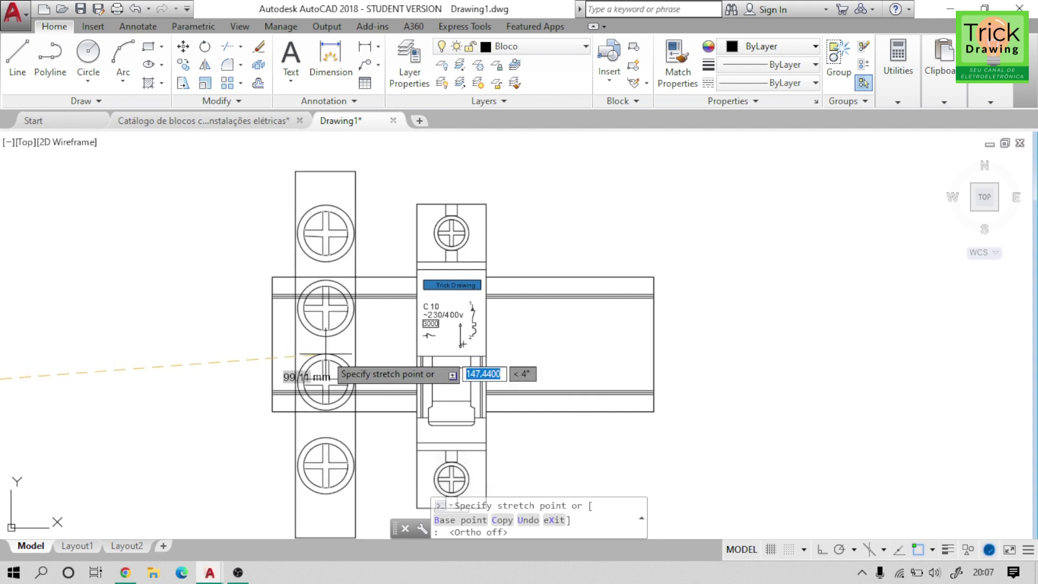
left_click(325, 350)
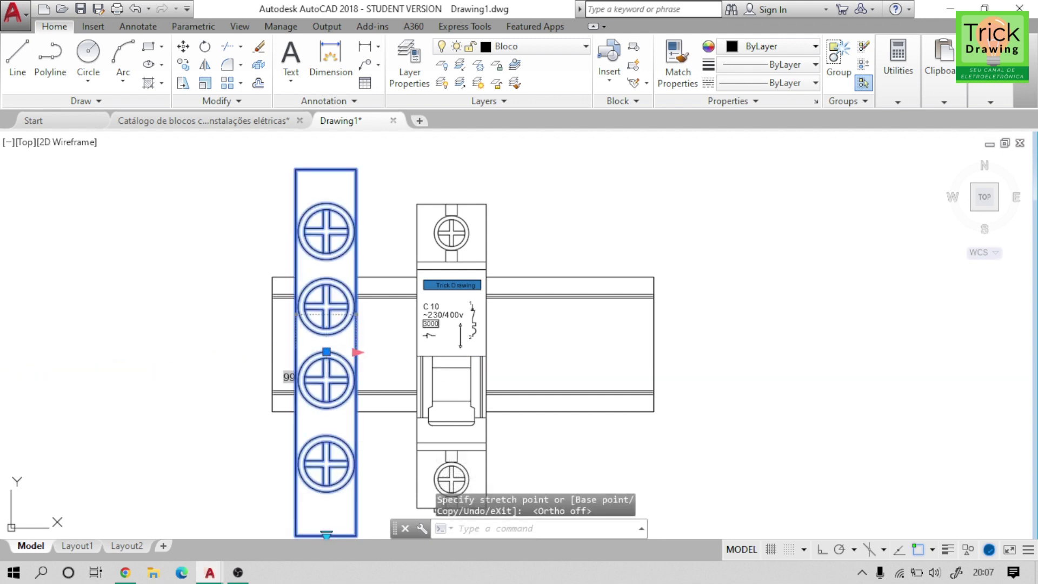
left_click(358, 352)
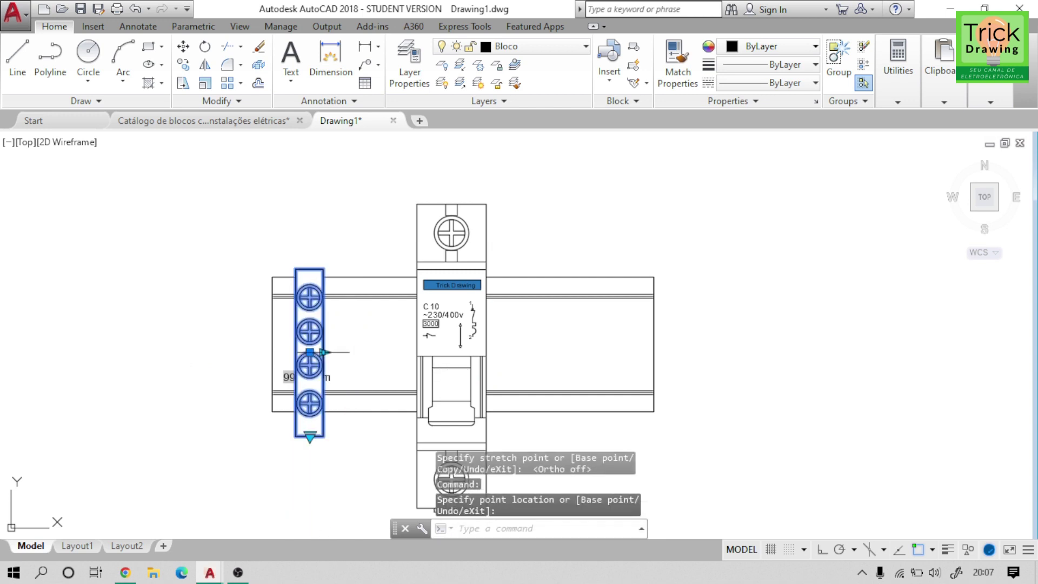
left_click(310, 437)
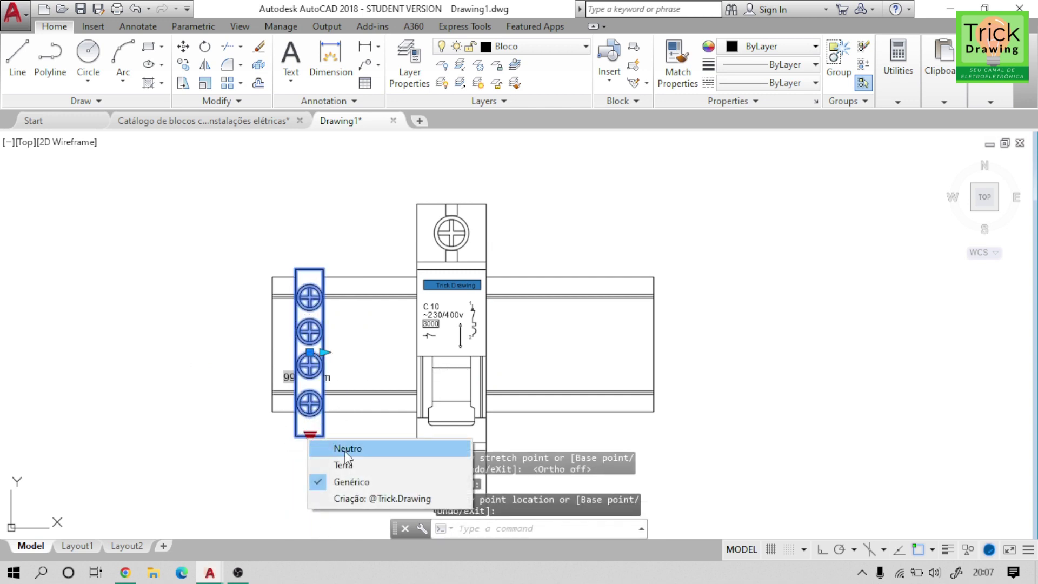
left_click(351, 448)
left_click(301, 220)
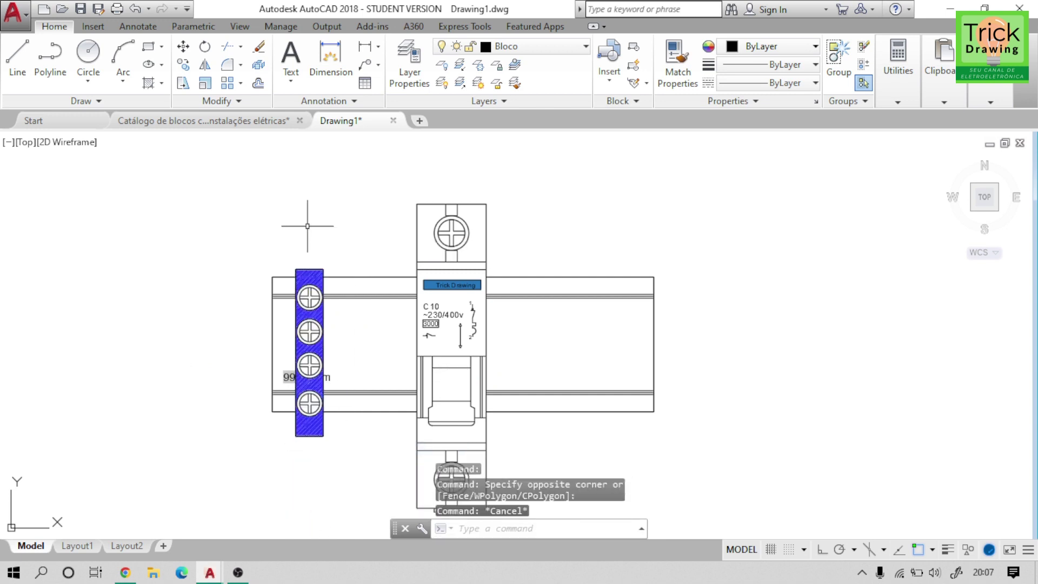
key("Escape")
type("c")
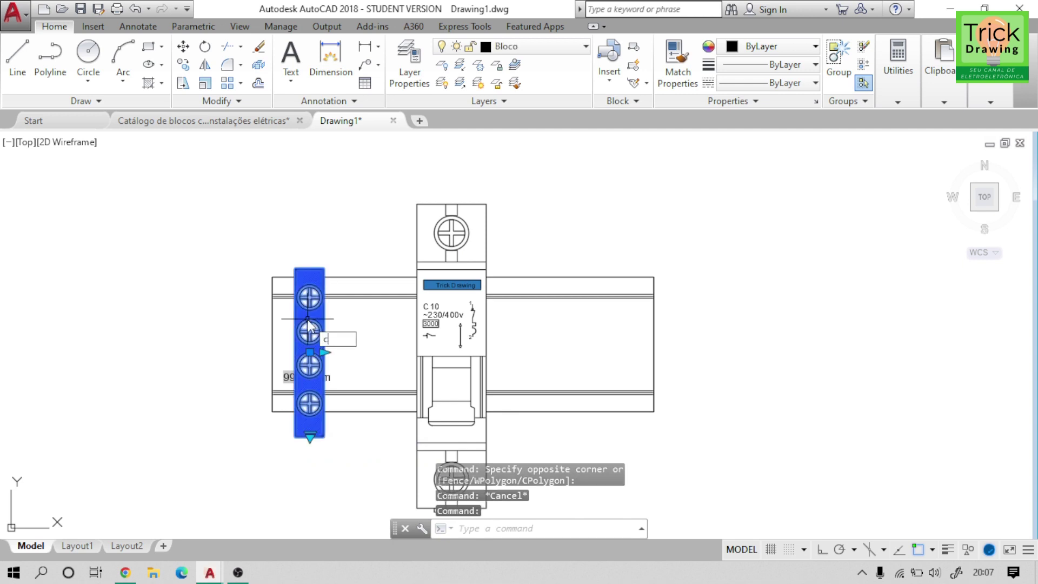
- Copy the Neutro terminal horizontally onto the rail right of the breaker
type("p")
key("Return")
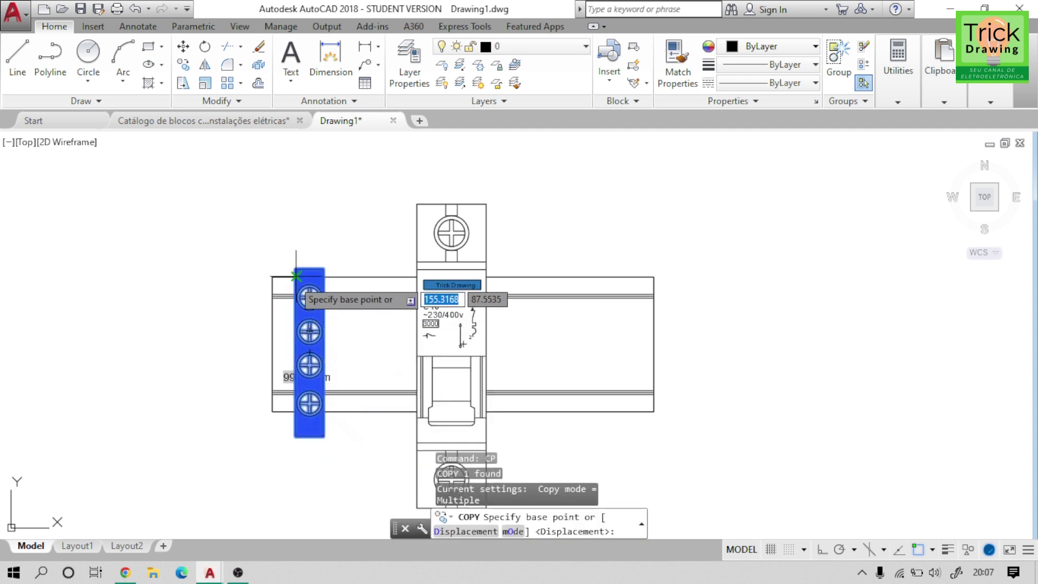
left_click(296, 277)
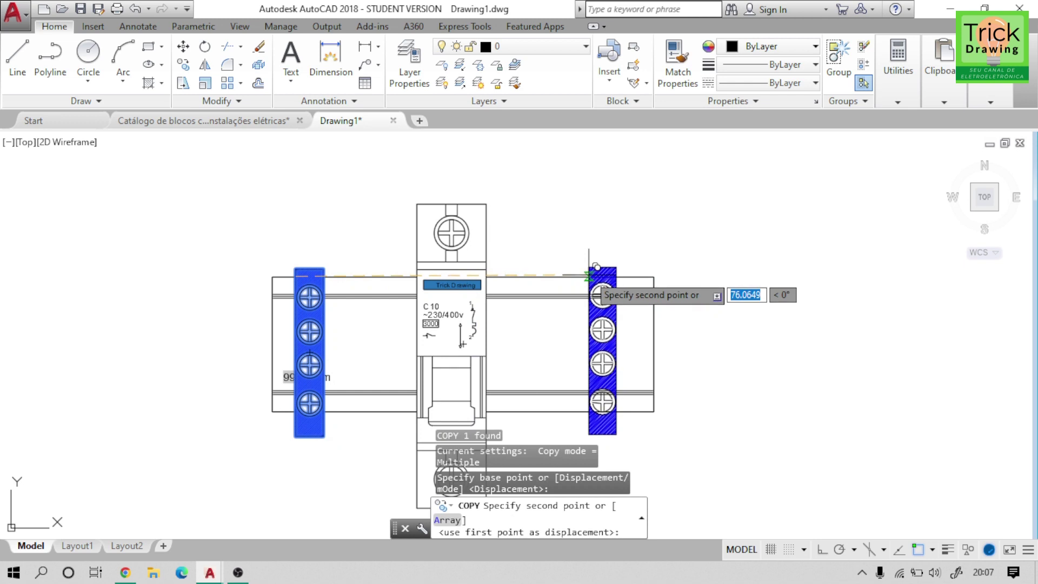
key("F8")
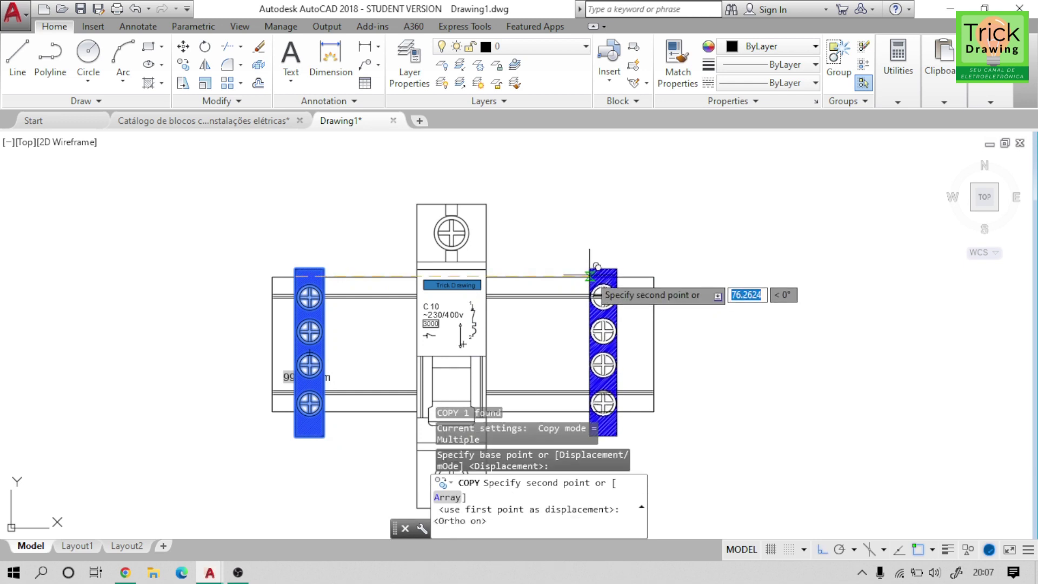
left_click(599, 276)
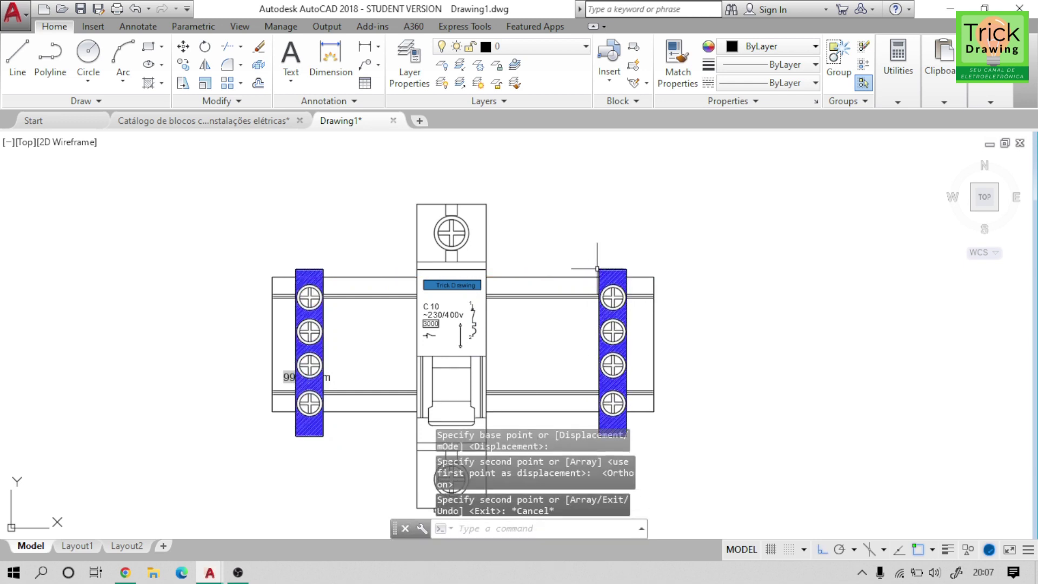
key("Escape")
- Change the copied terminal to a green Terra terminal
left_click(624, 372)
middle_click_drag(693, 393, 663, 294)
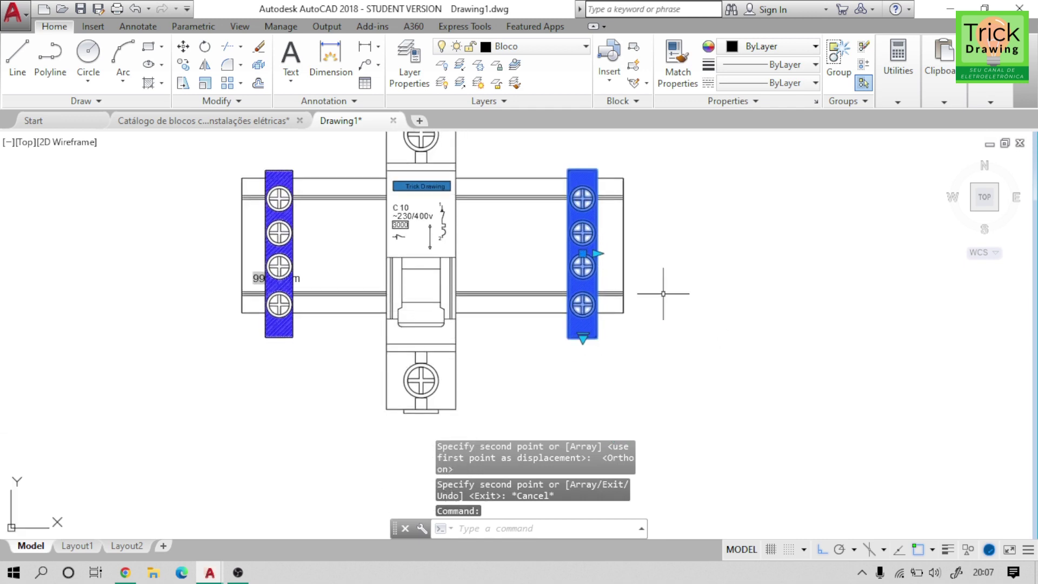
left_click(583, 339)
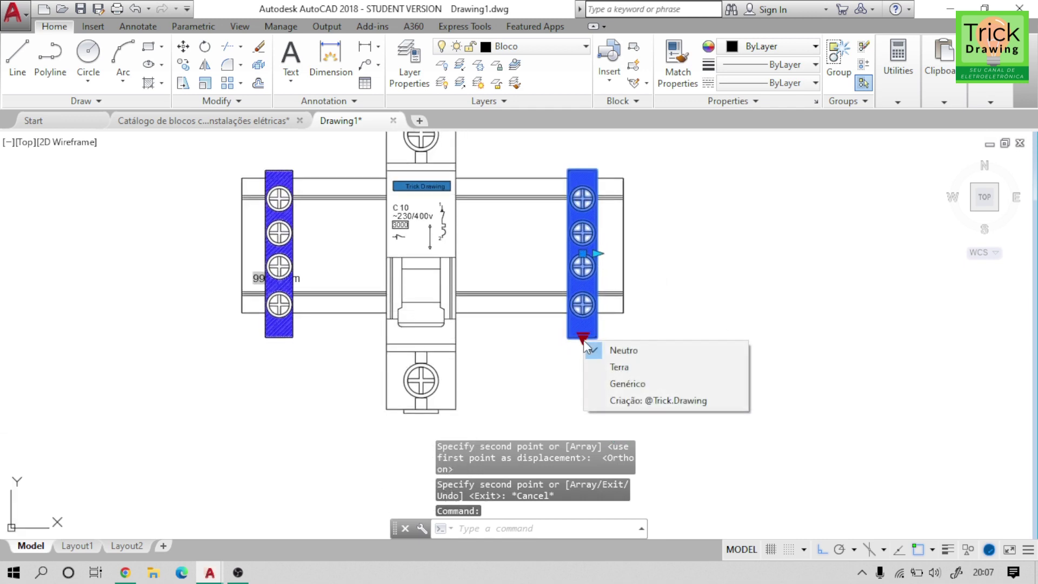
left_click(611, 364)
left_click(666, 373)
key("Escape")
scroll(694, 345, "down", 2)
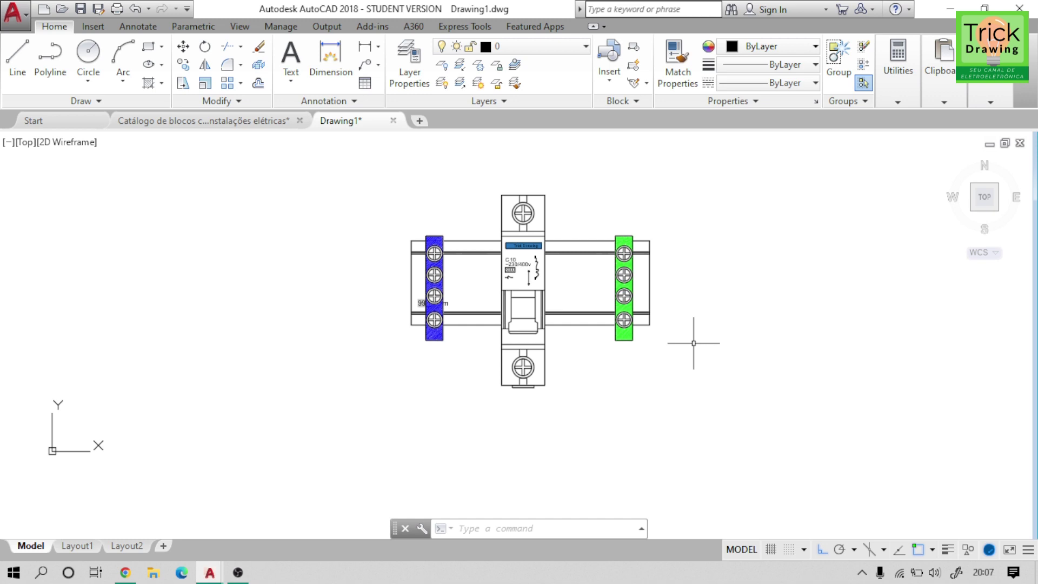
scroll(623, 356, "down", 2)
- Start moving the switch block, cancel the move, then reselect the block
scroll(626, 346, "down", 1)
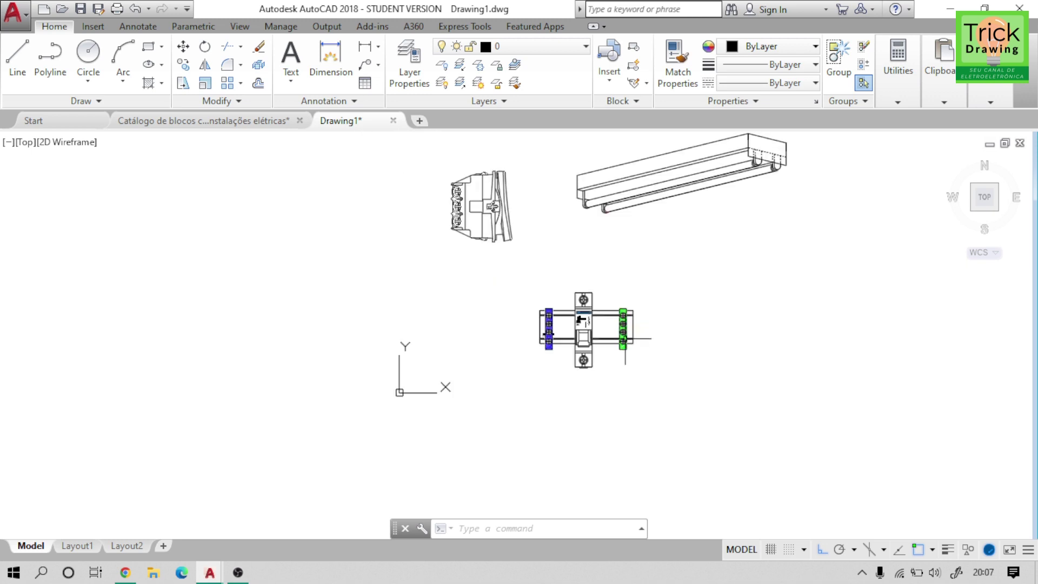
left_click(503, 234)
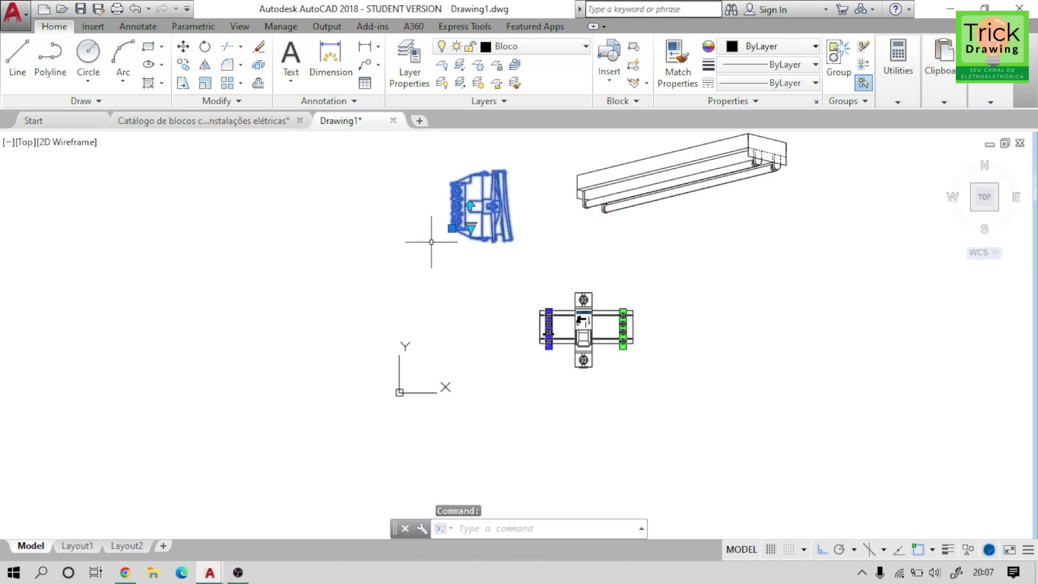
left_click(452, 228)
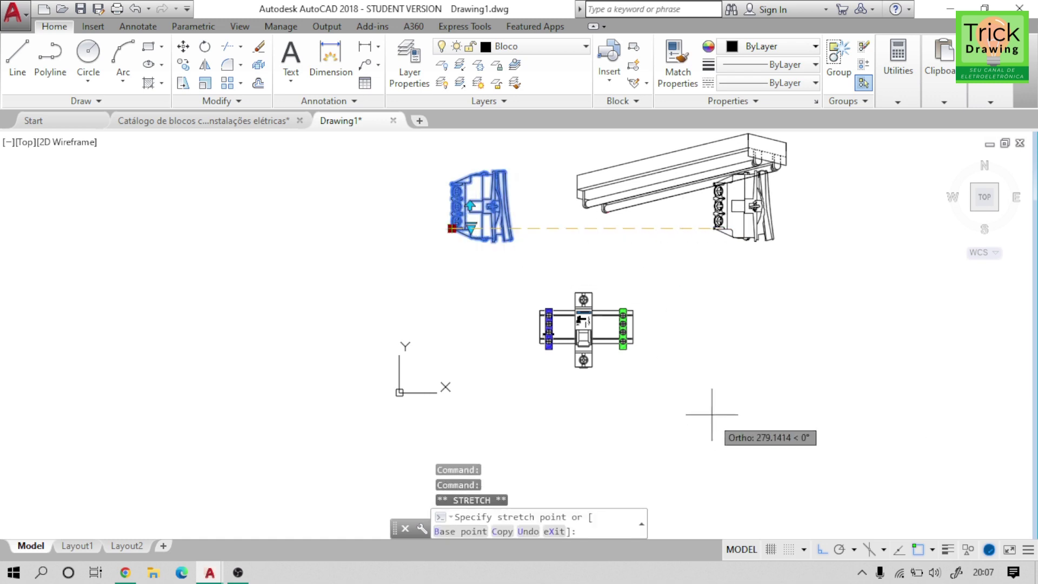
middle_click_drag(693, 436, 537, 366)
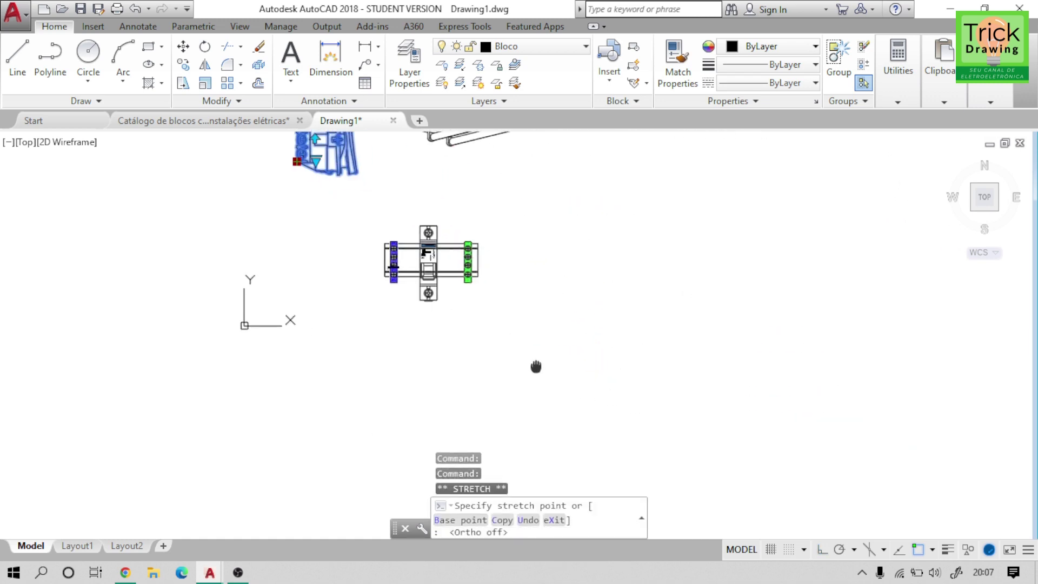
scroll(483, 371, "up", 2)
key("Escape")
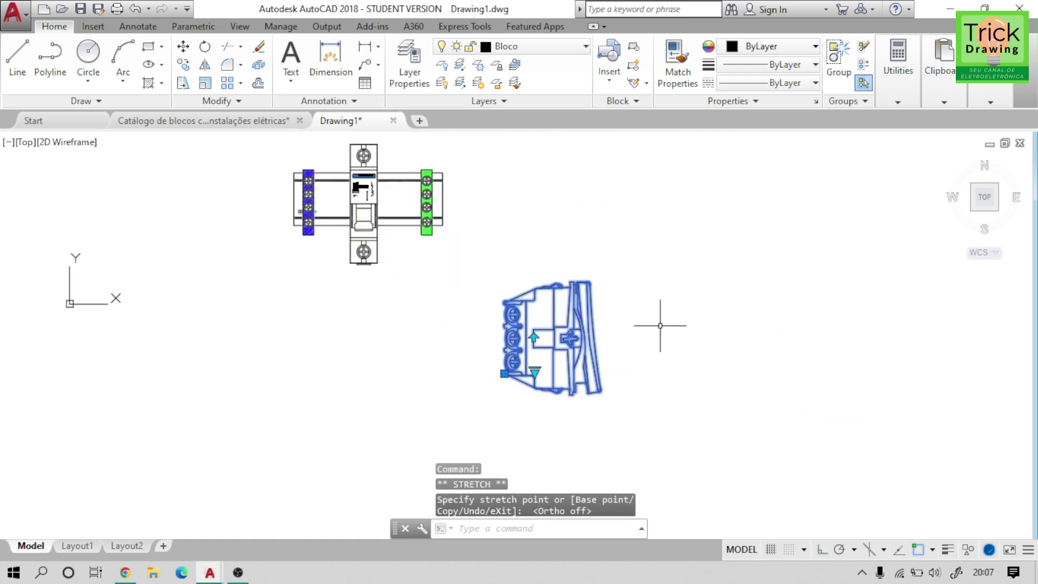
key("Escape")
scroll(548, 342, "up", 4)
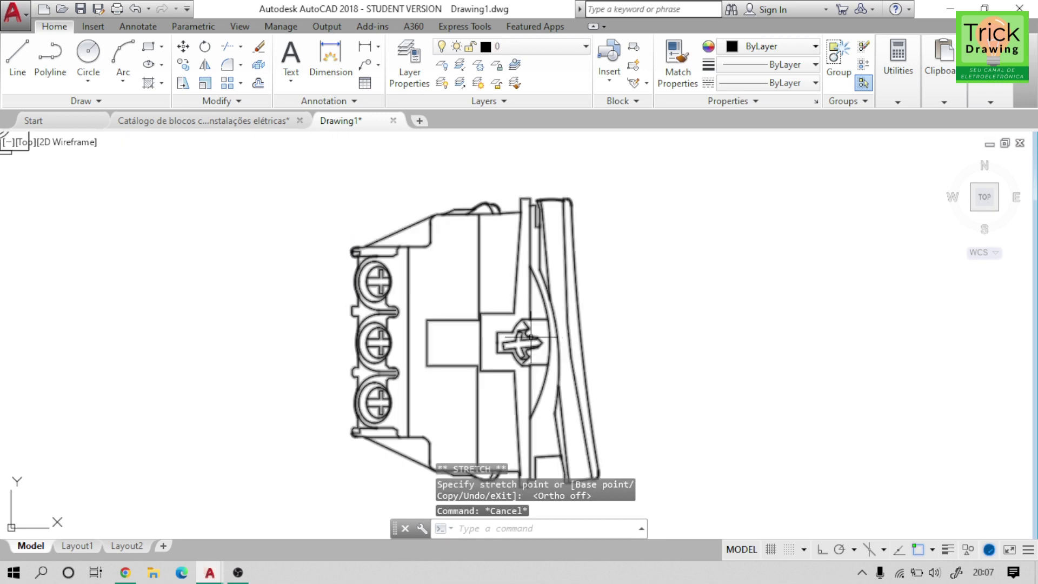
left_click(530, 338)
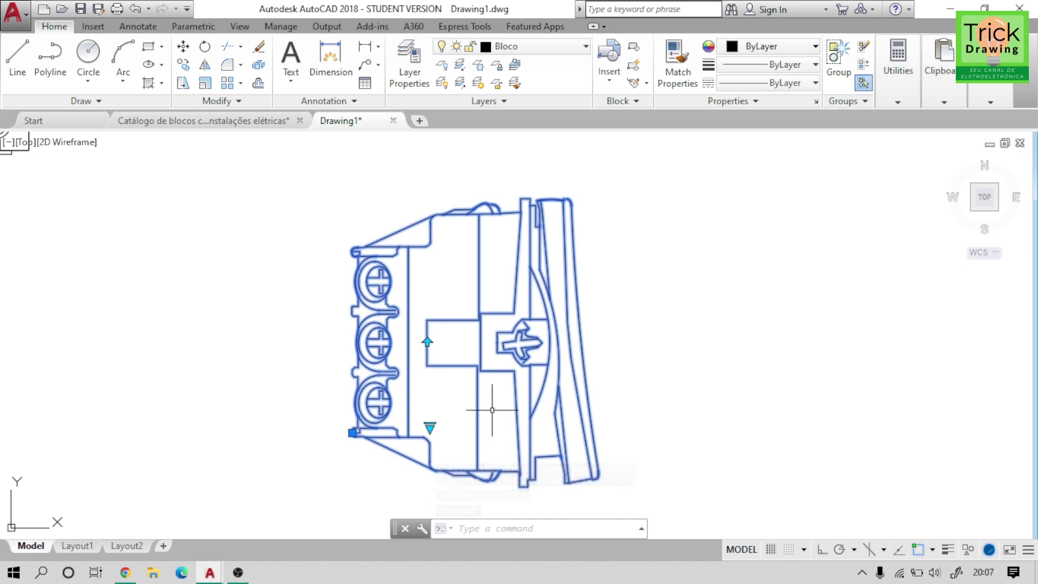
- Switch the block's visibility from Simples to Paralelo
left_click(430, 427)
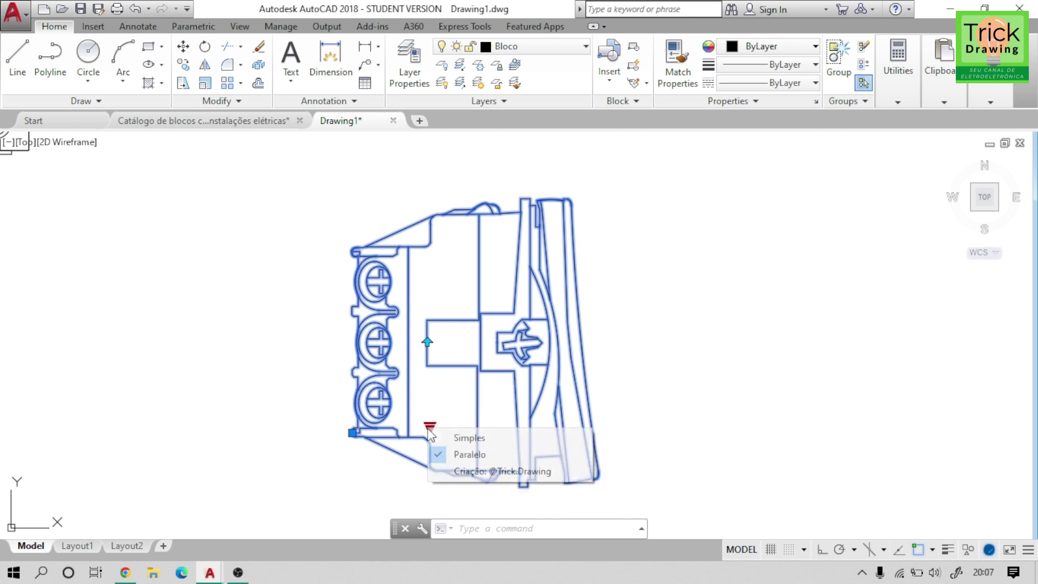
left_click(441, 435)
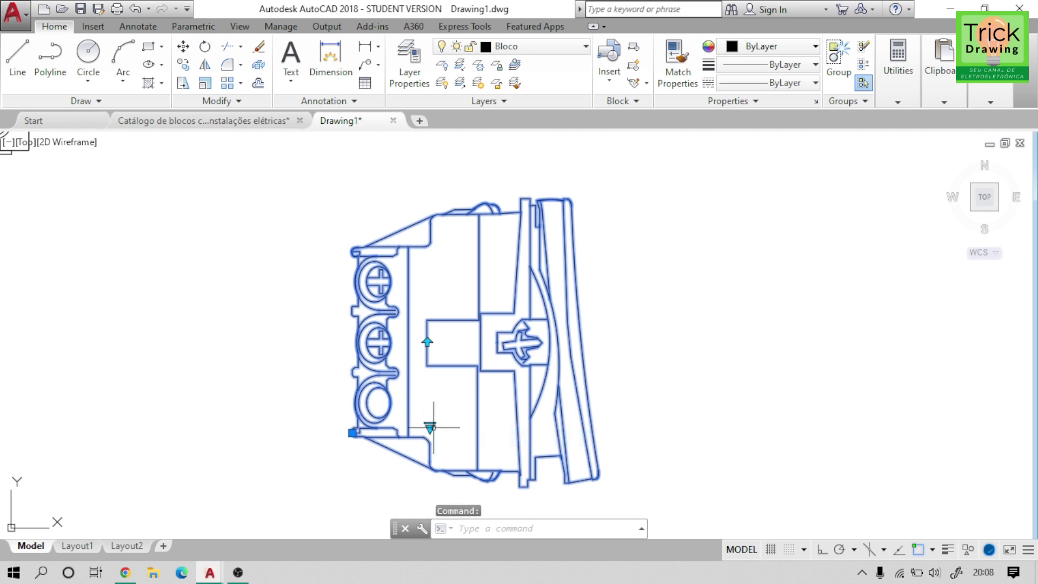
left_click(432, 427)
left_click(430, 427)
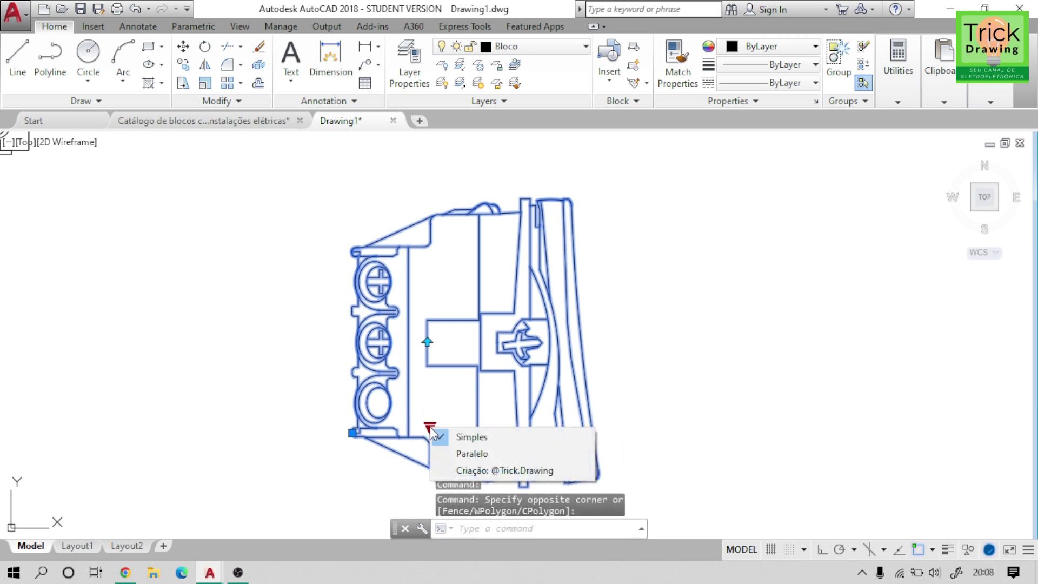
left_click(440, 454)
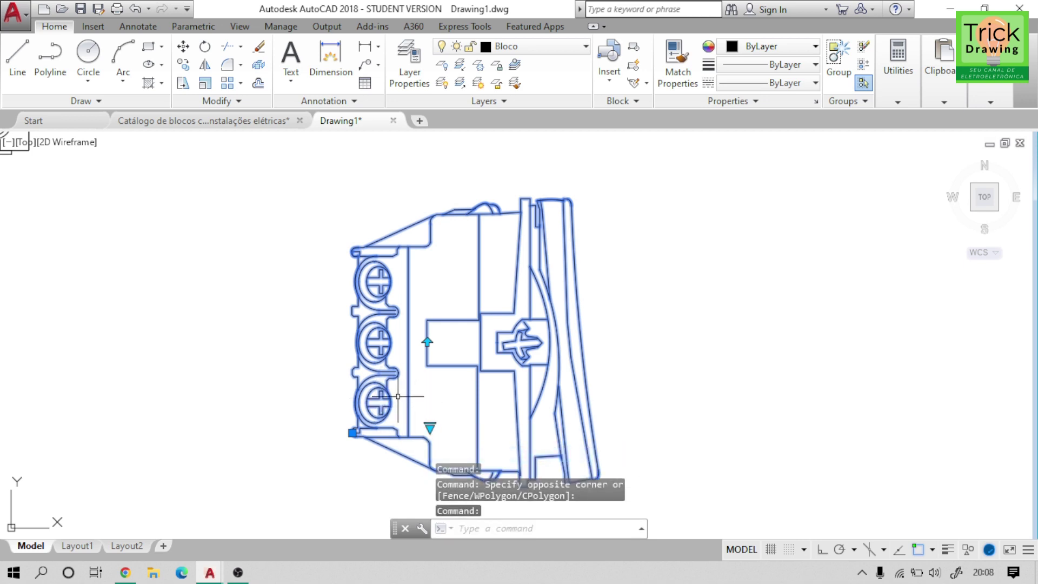
- Set the switch block back to Simples and use its flip grip
middle_click_drag(626, 394, 634, 362)
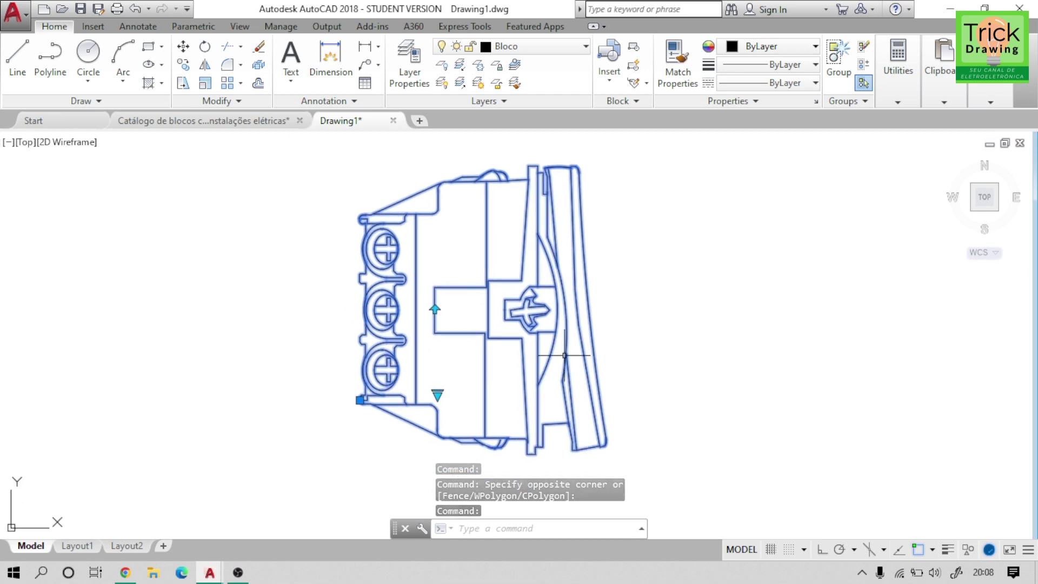
left_click(437, 396)
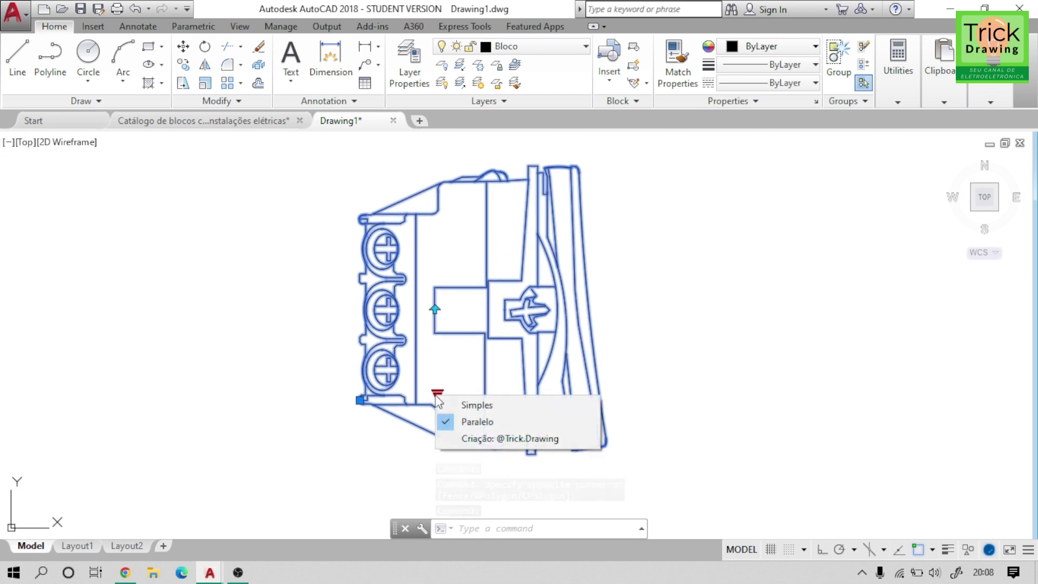
left_click(441, 404)
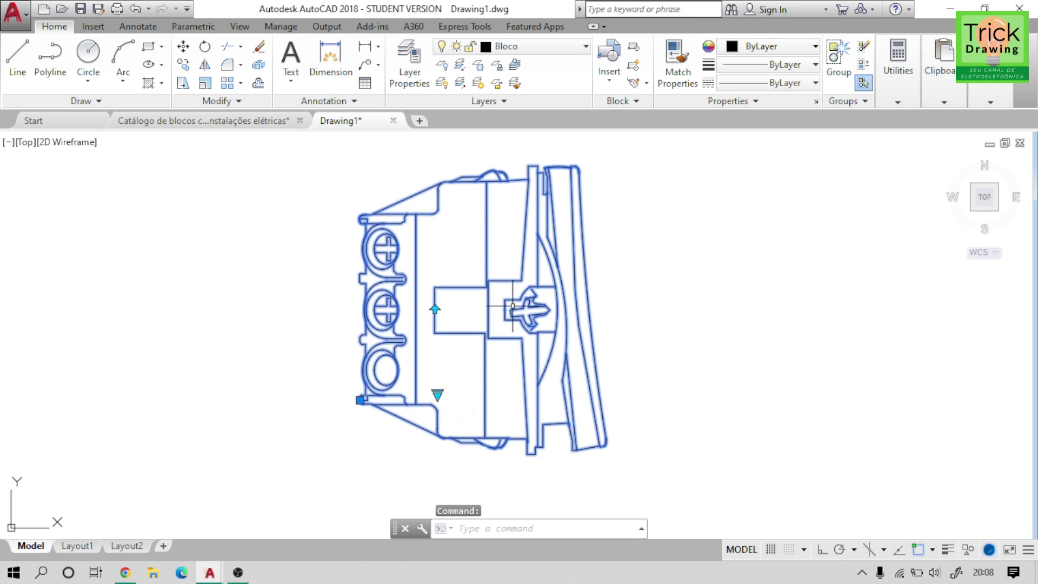
left_click(435, 309)
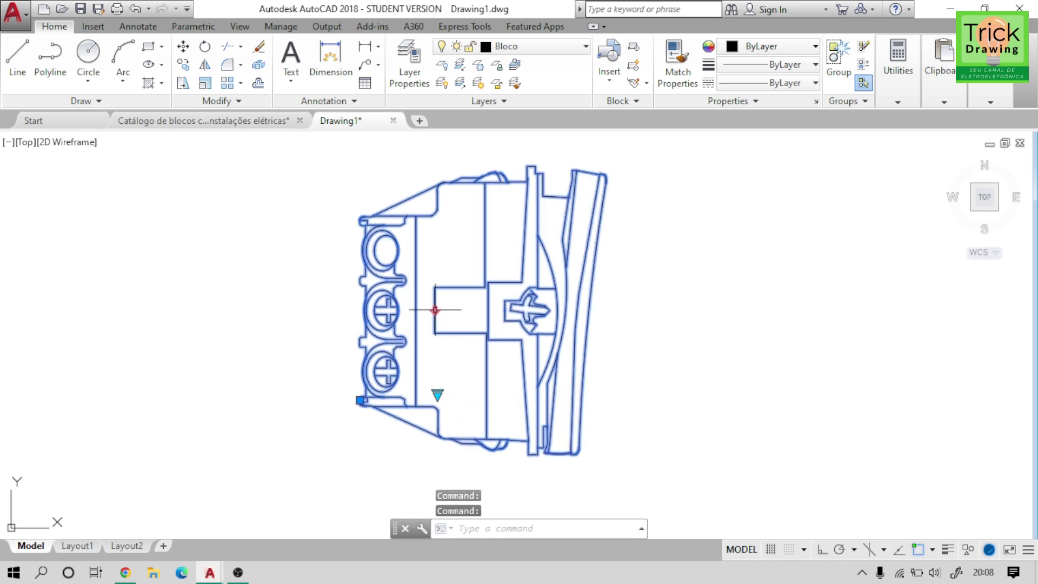
- Flip the switch vertically, then open and cancel its Edit Block Definition dialog
left_click(435, 309)
double_click(436, 317)
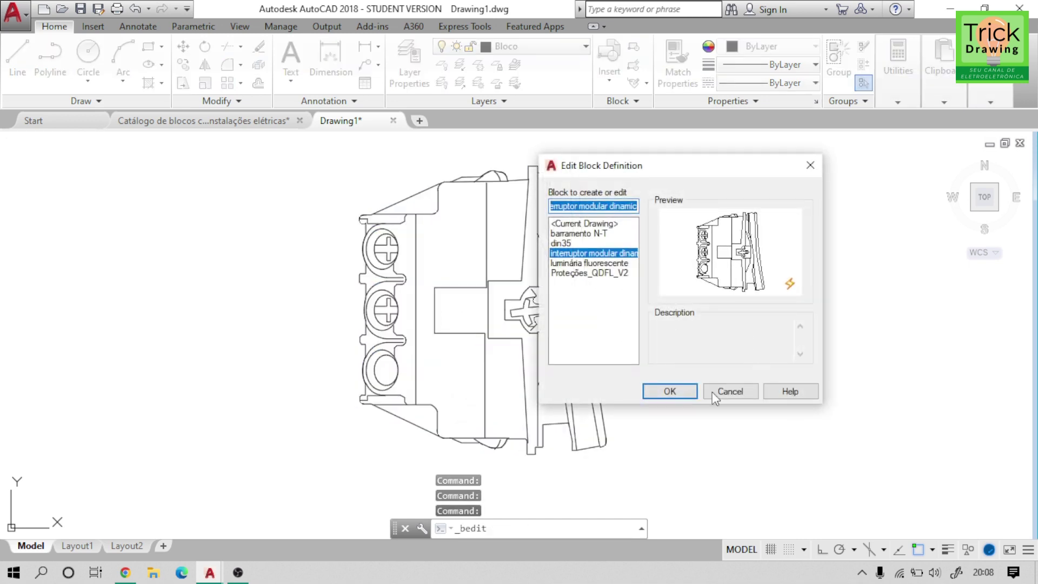
left_click(730, 391)
left_click(528, 310)
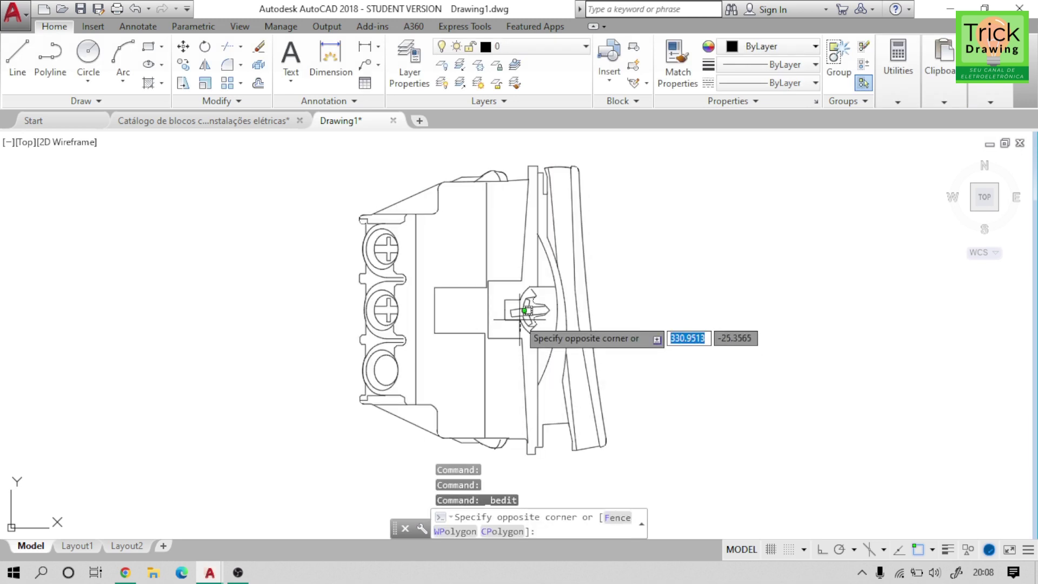
left_click(462, 314)
left_click(433, 309)
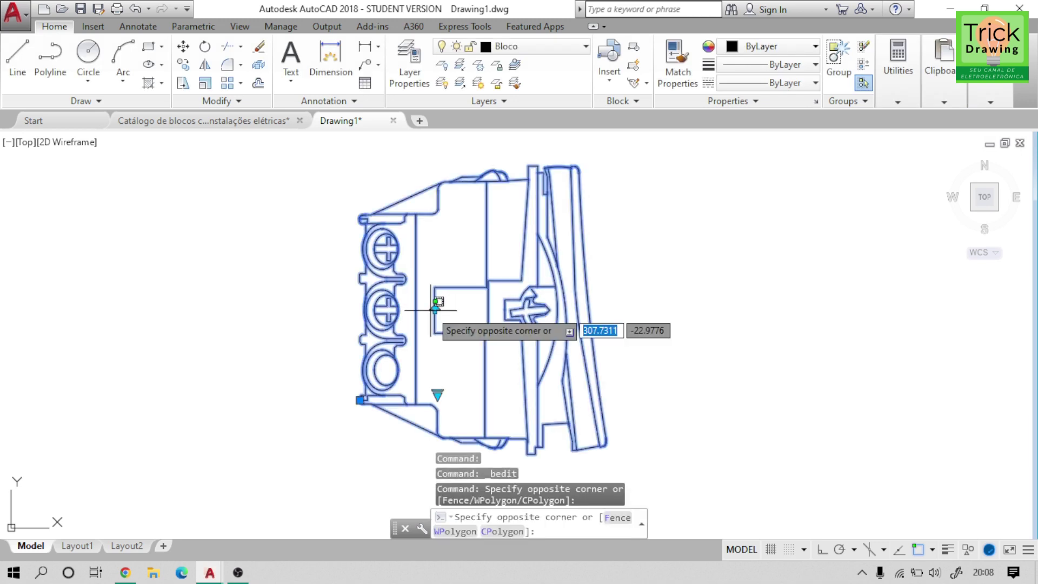
left_click(435, 310)
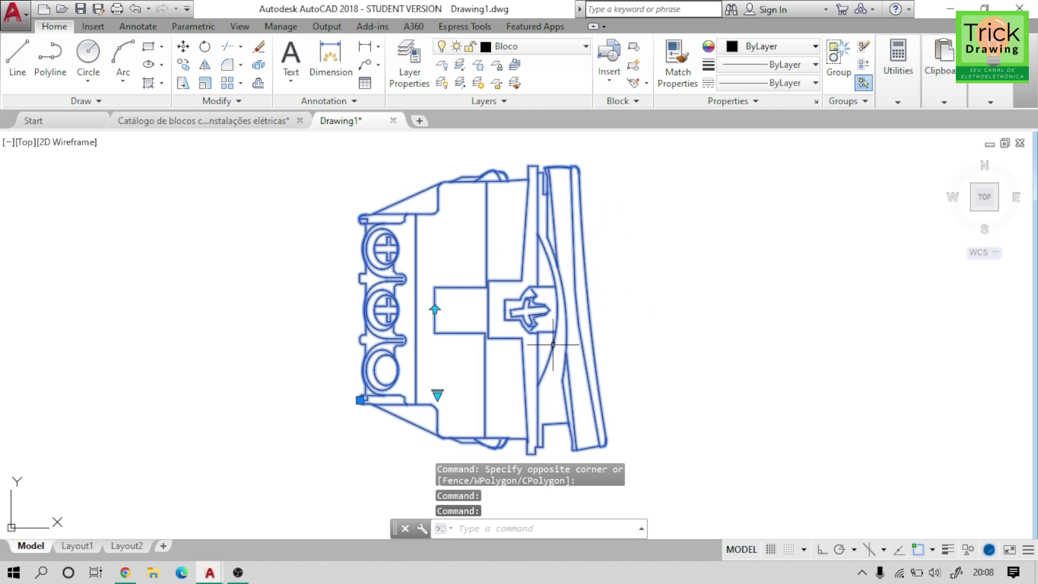
- Zoom out and pan until the fixture, breaker and switch are all visible
scroll(441, 305, "down", 2)
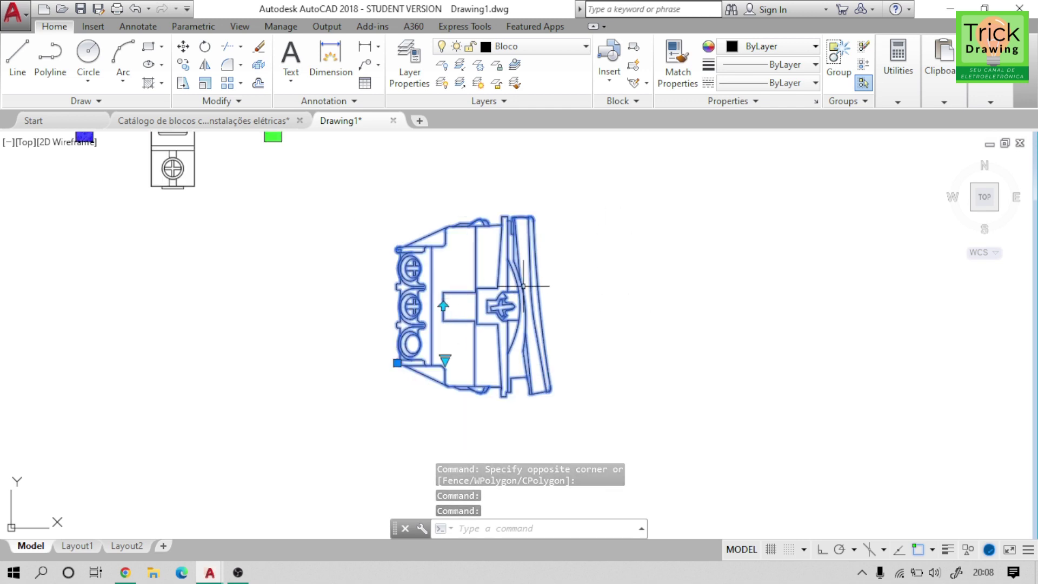
mouse_move(568, 289)
middle_mouse_down()
mouse_move(567, 317)
mouse_move(626, 330)
middle_mouse_up()
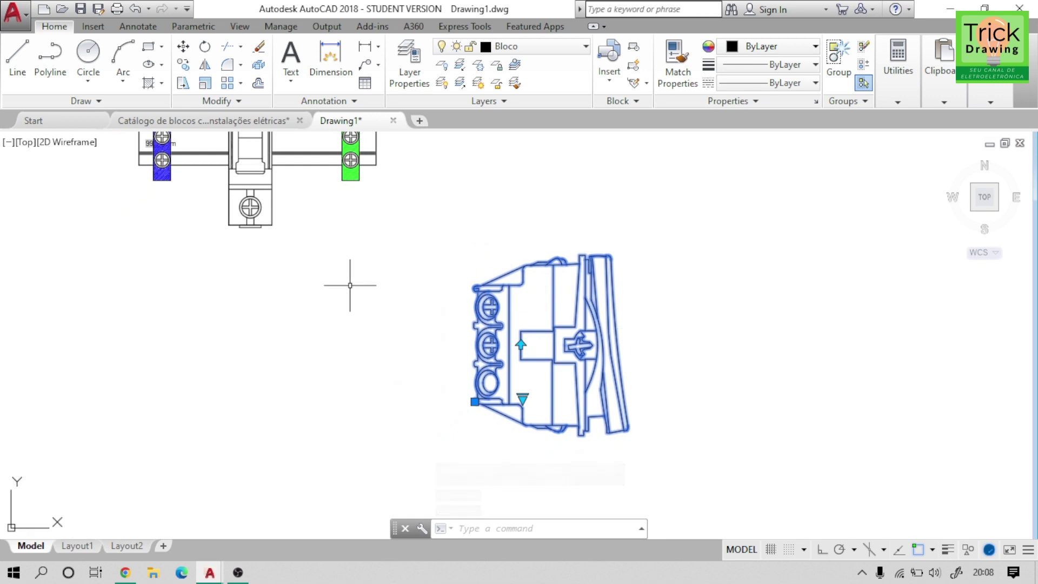
middle_click_drag(352, 287, 401, 357)
scroll(400, 337, "down", 2)
scroll(275, 330, "down", 3)
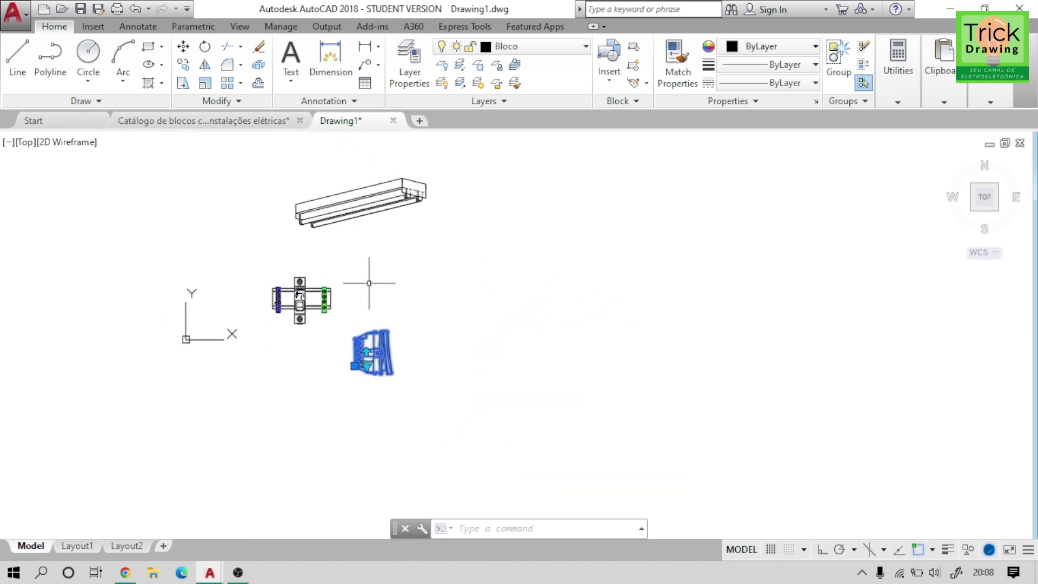
- Move the light fixture down-left of the breaker, then zoom into the breaker
left_click(351, 215)
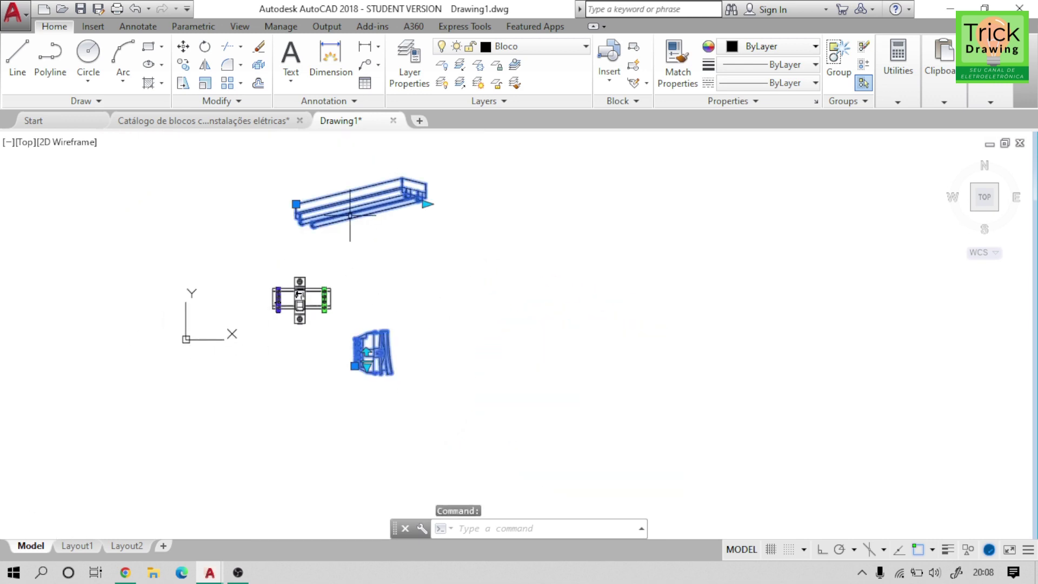
left_click(296, 204)
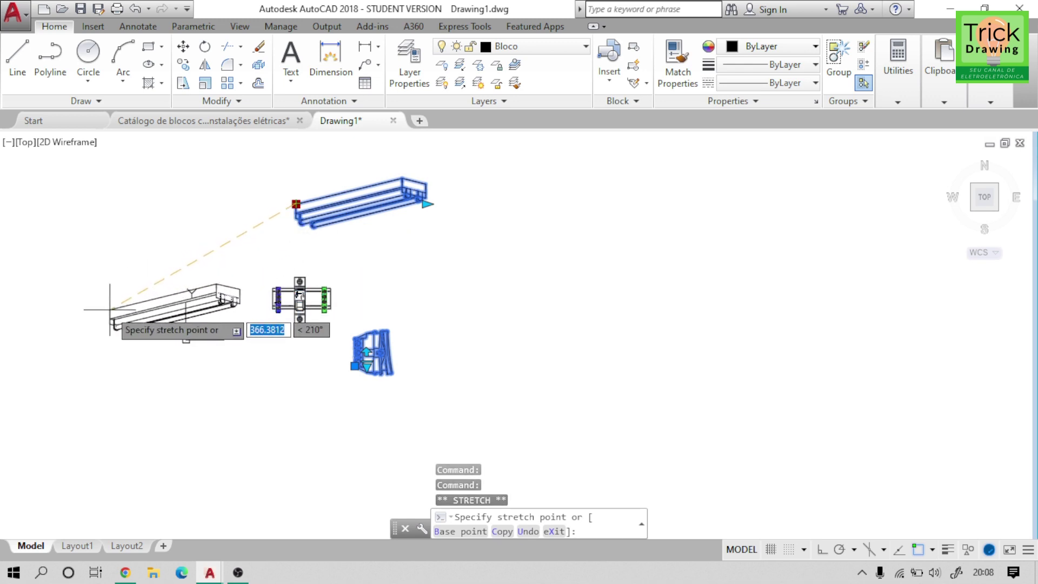
left_click(110, 310)
key("Escape")
middle_click_drag(425, 259, 610, 233)
scroll(518, 309, "up", 4)
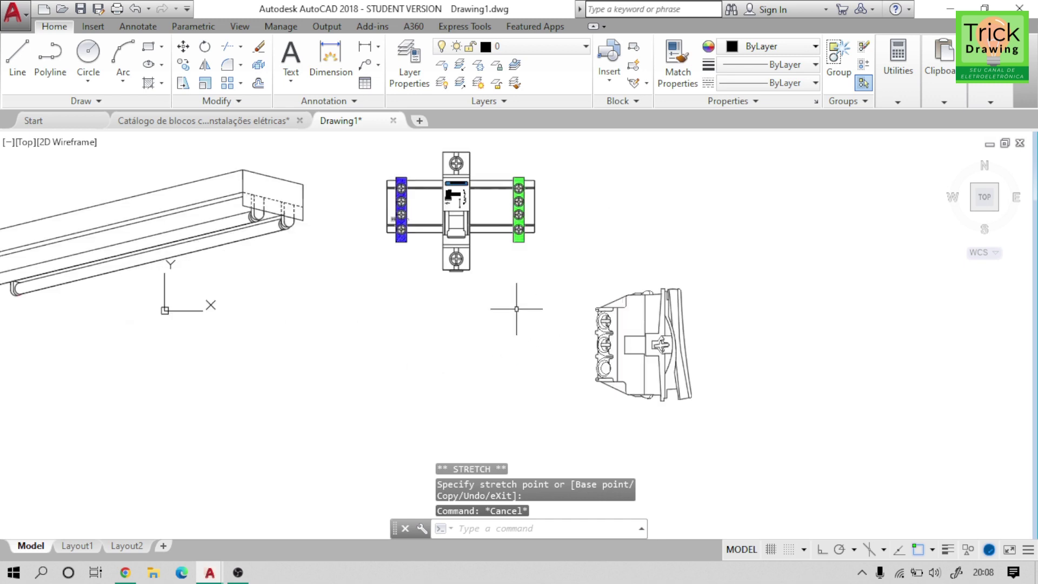
scroll(521, 301, "up", 3)
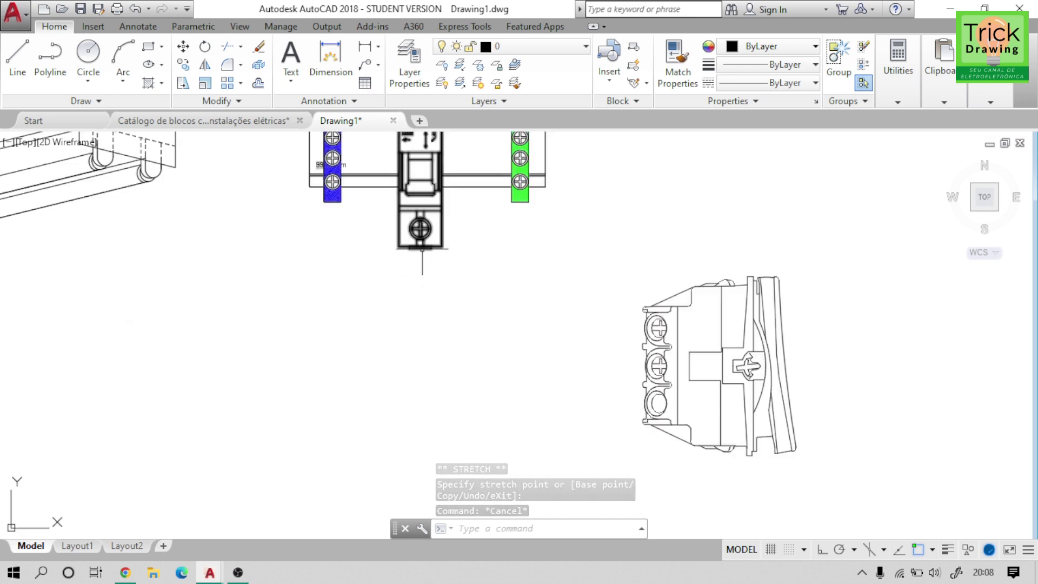
- Start a polyline at the breaker's lower terminal with Ortho on and half-width 0.5
type("pl")
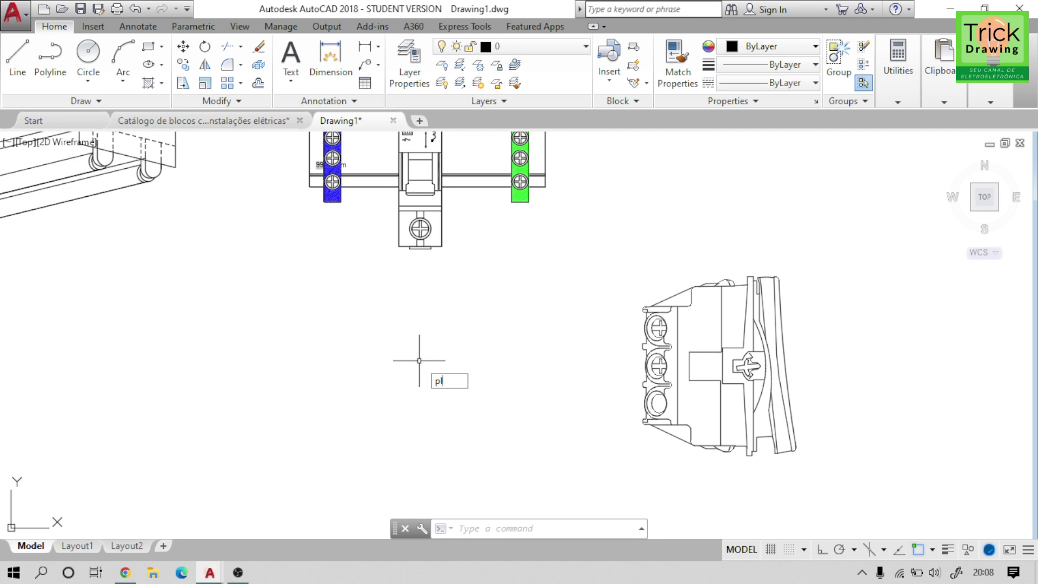
key("Return")
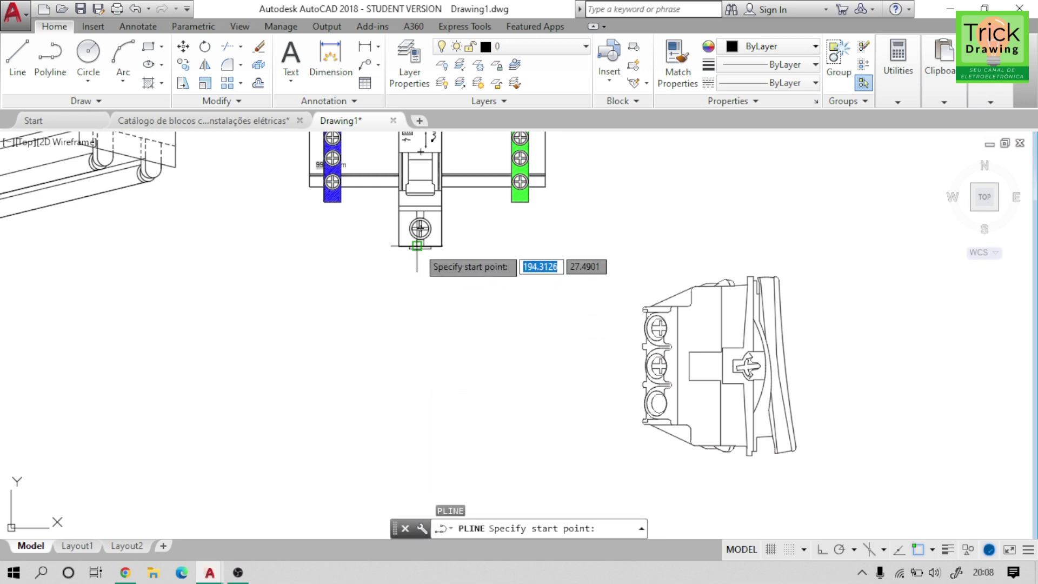
scroll(417, 246, "up", 3)
scroll(416, 247, "up", 2)
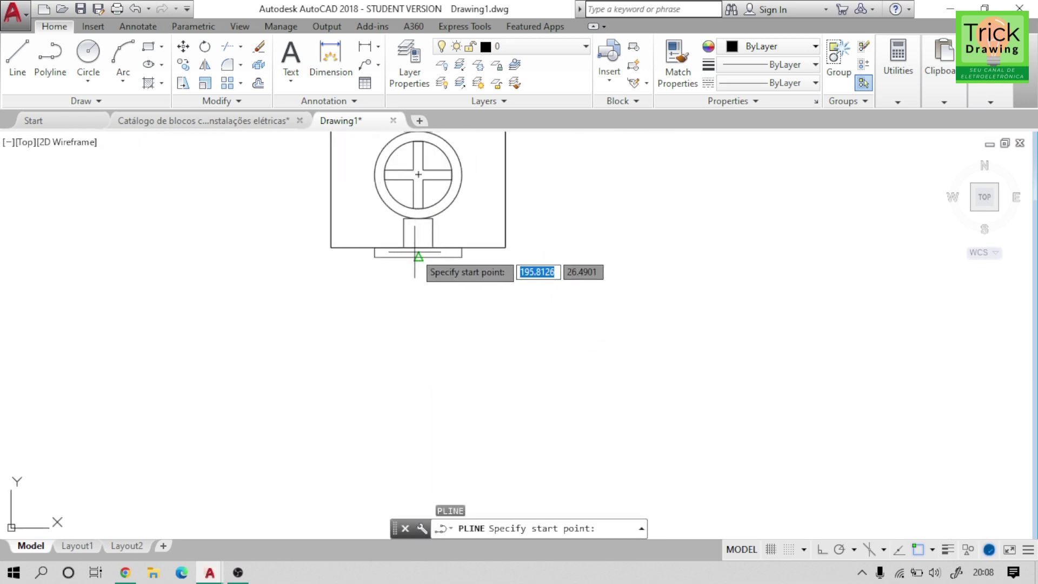
left_click(416, 252)
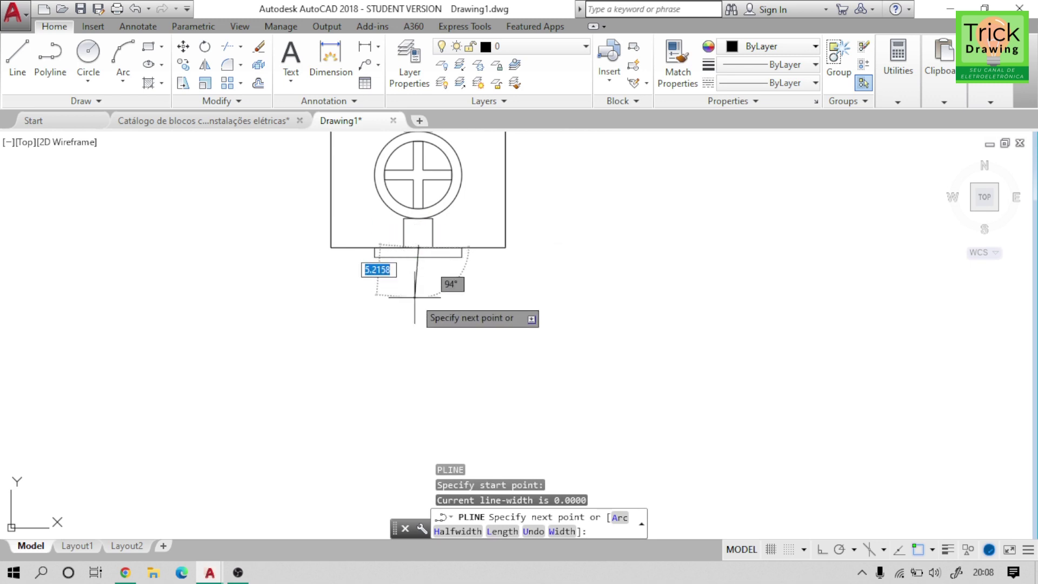
key("F8")
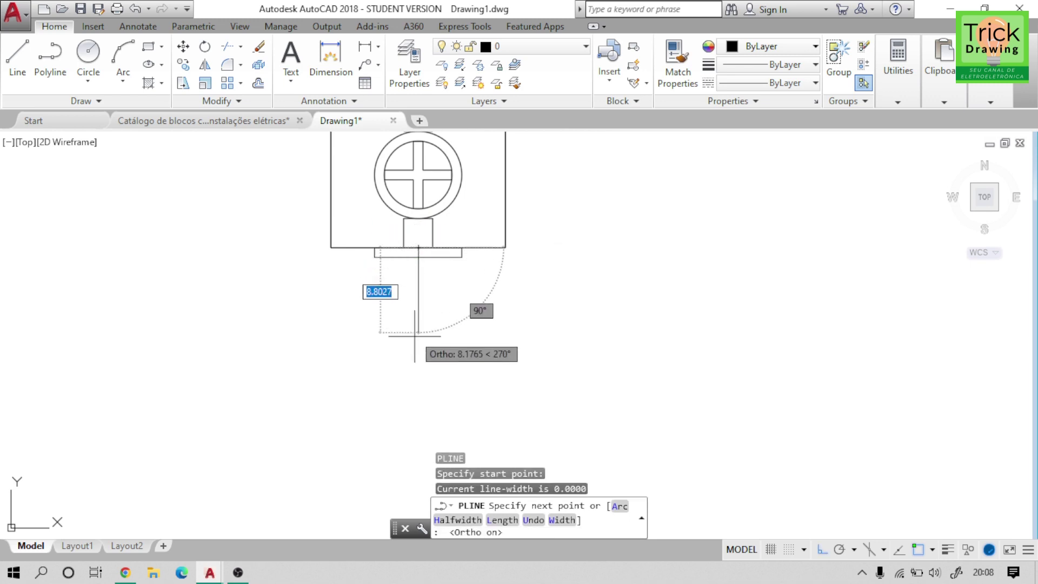
type("h")
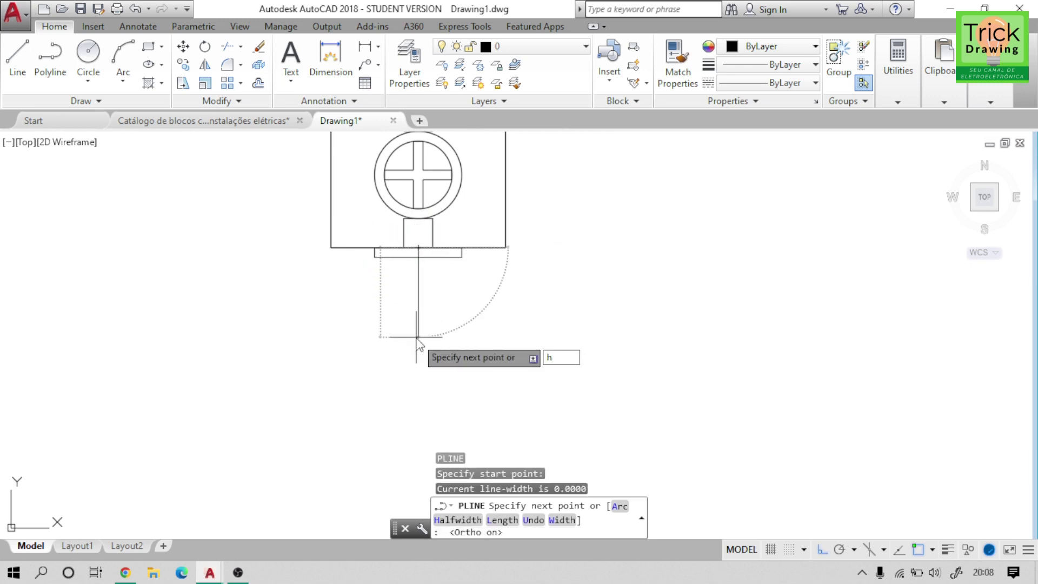
key("Return")
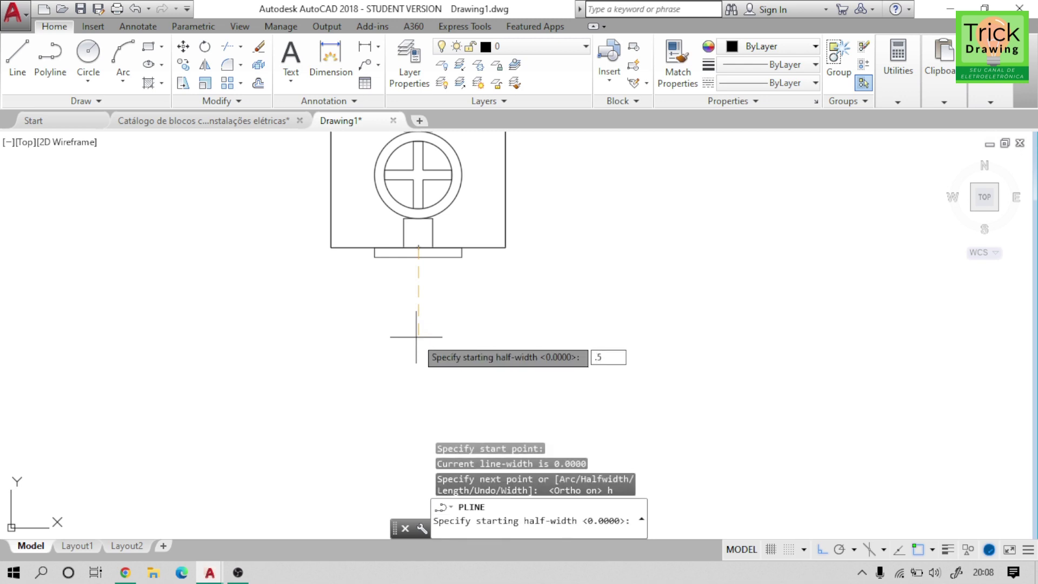
key("Return")
type(".")
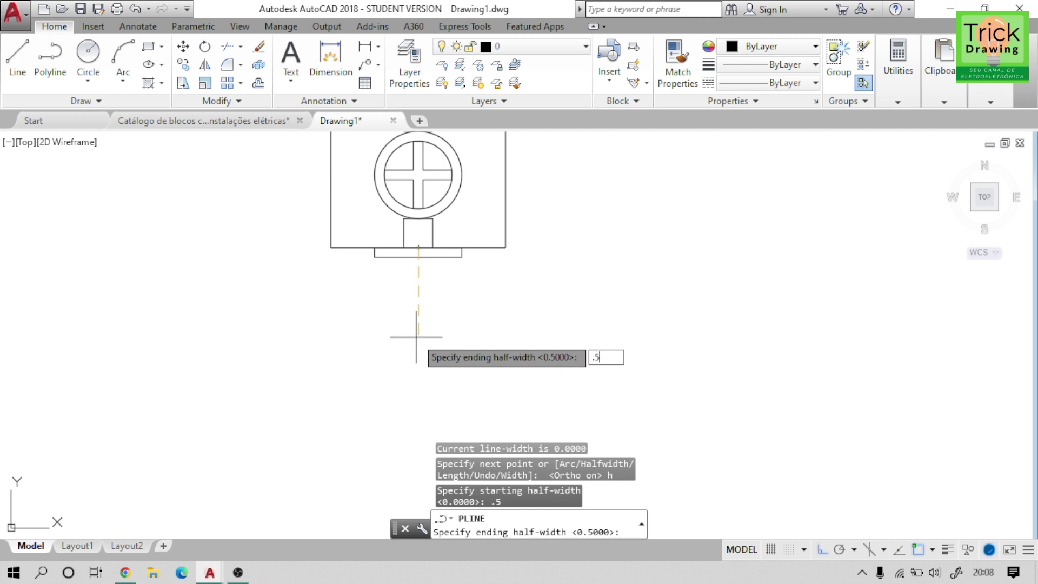
key("Return")
- Change the half-width to 1/1 and finish the vertical wire below the breaker
scroll(417, 340, "down", 2)
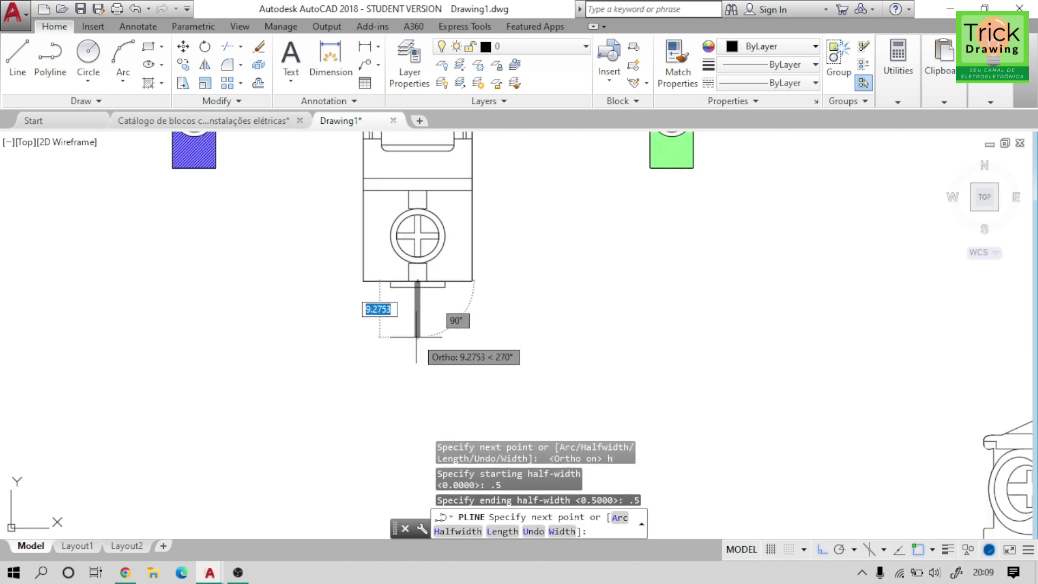
scroll(427, 324, "down", 1)
scroll(440, 238, "down", 1)
scroll(441, 260, "down", 2)
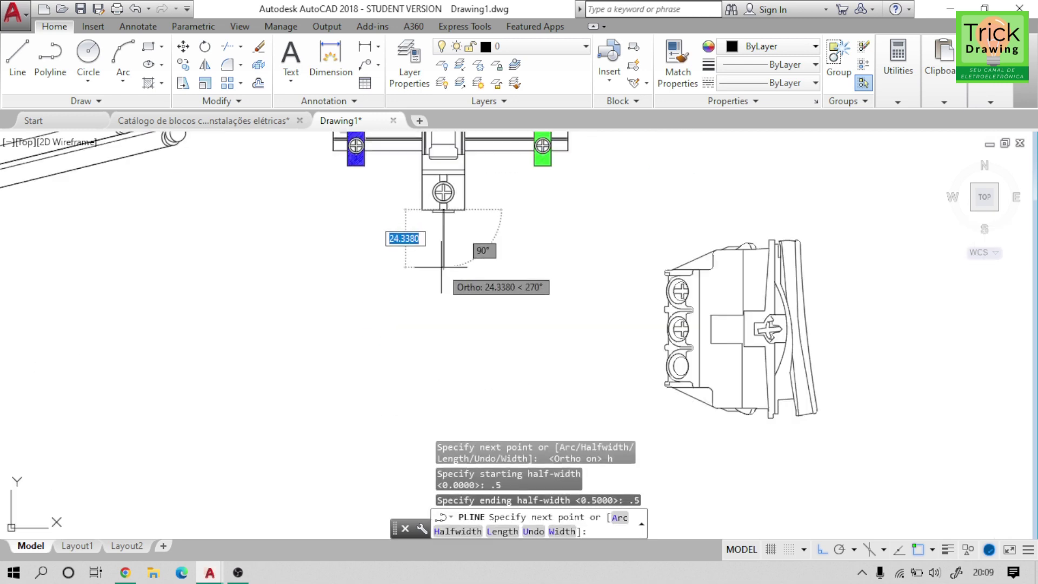
scroll(450, 235, "up", 3)
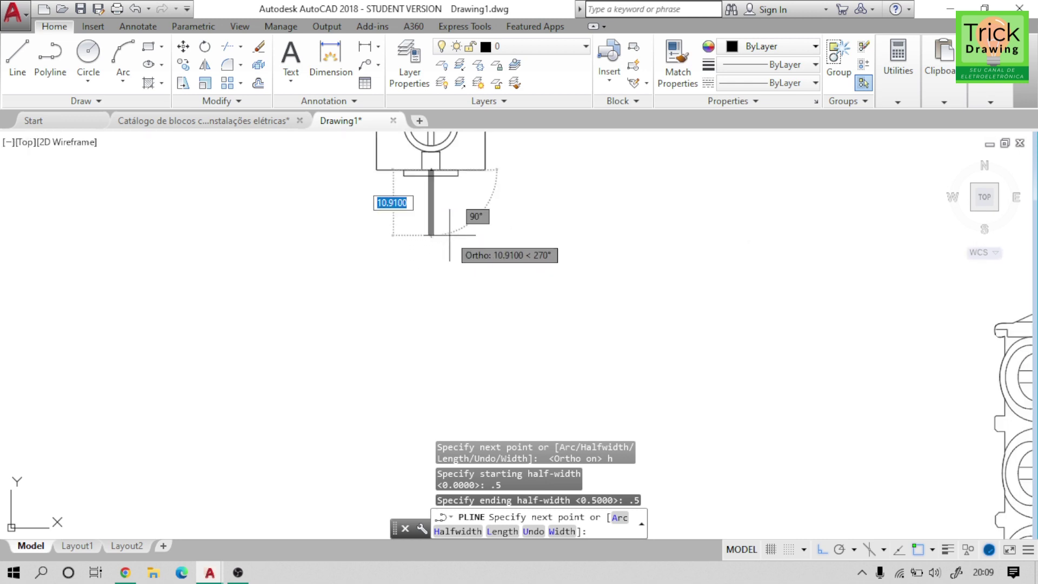
middle_click_drag(450, 235, 448, 323)
type("h")
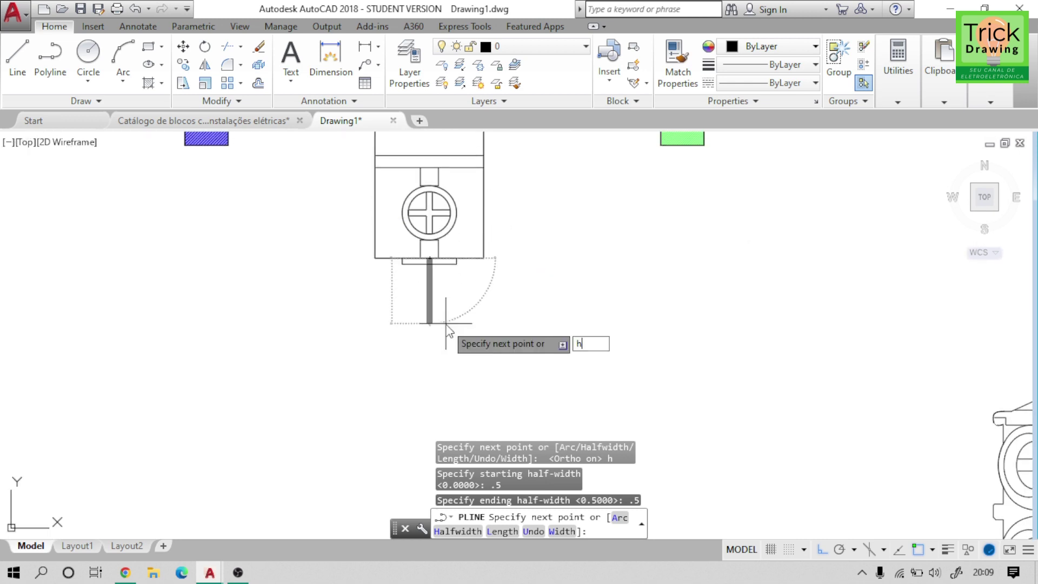
key("Return")
type("1")
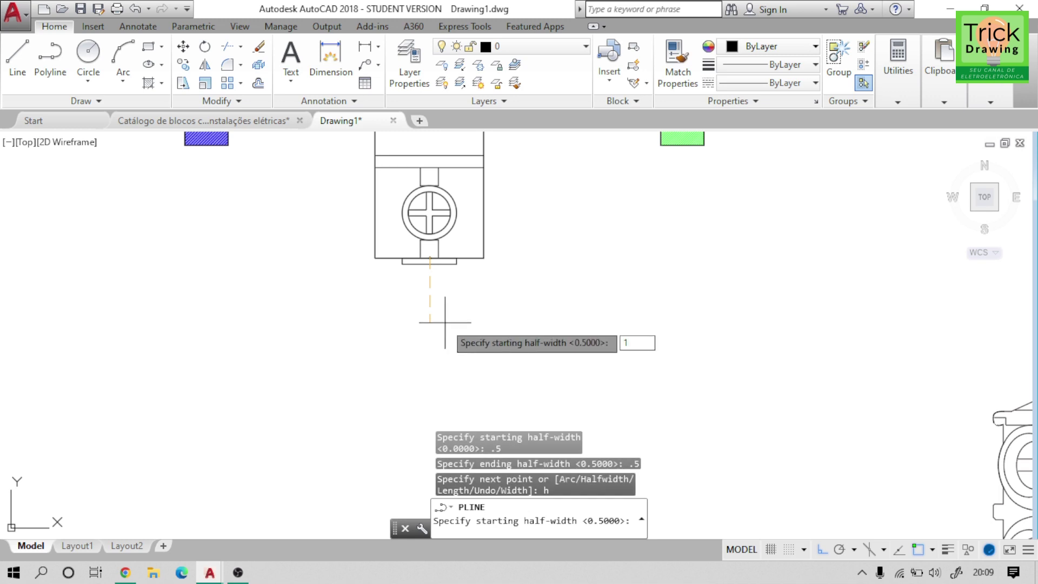
key("Return")
type("1")
key("Return")
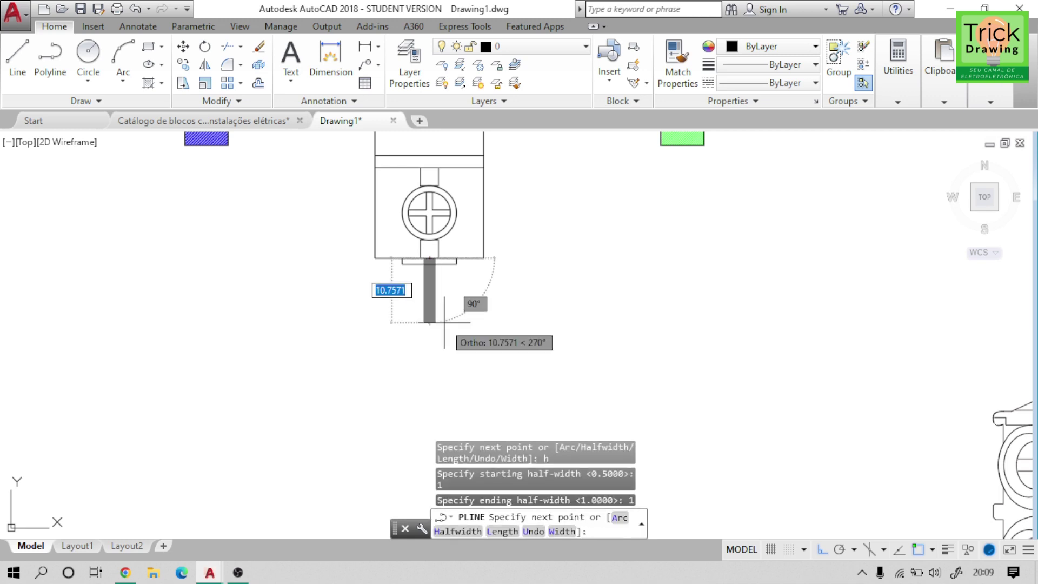
scroll(444, 323, "down", 2)
scroll(449, 292, "up", 5)
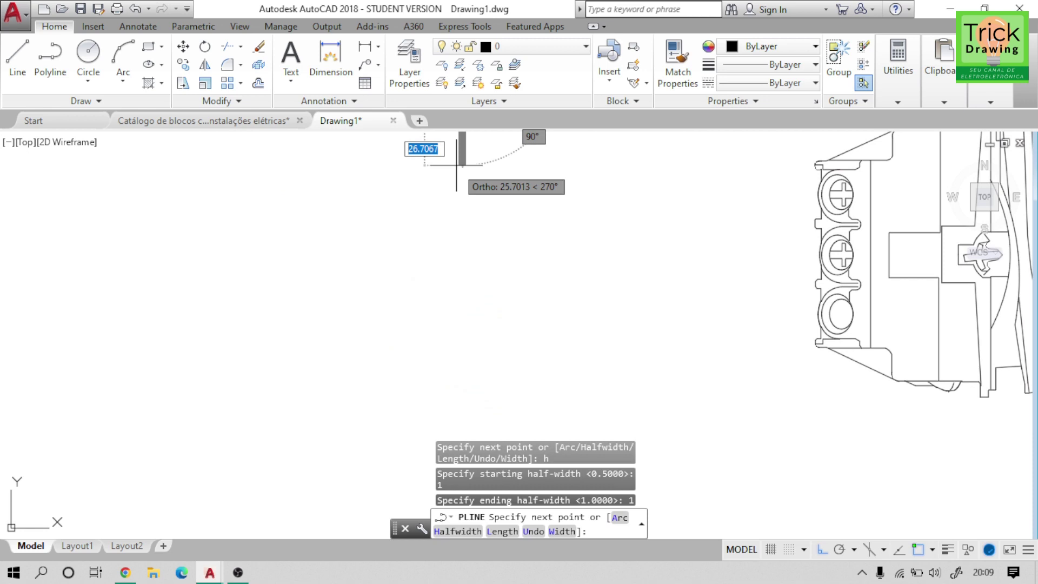
left_click(459, 251)
key("Return")
- Draw a wide horizontal wire from the switch's middle terminal past the vertical wire and select it
middle_click_drag(716, 201, 648, 373)
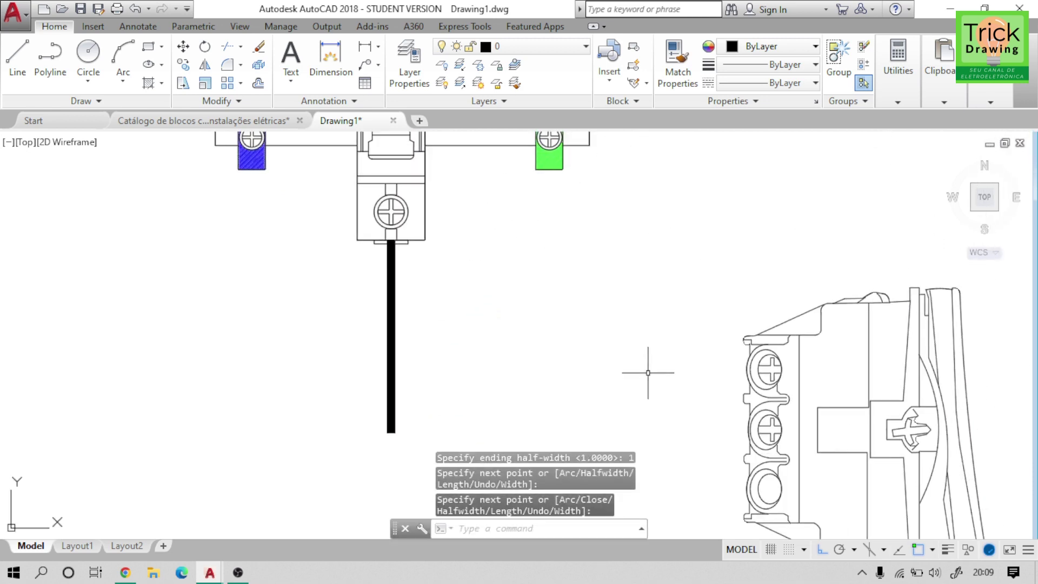
key("Return")
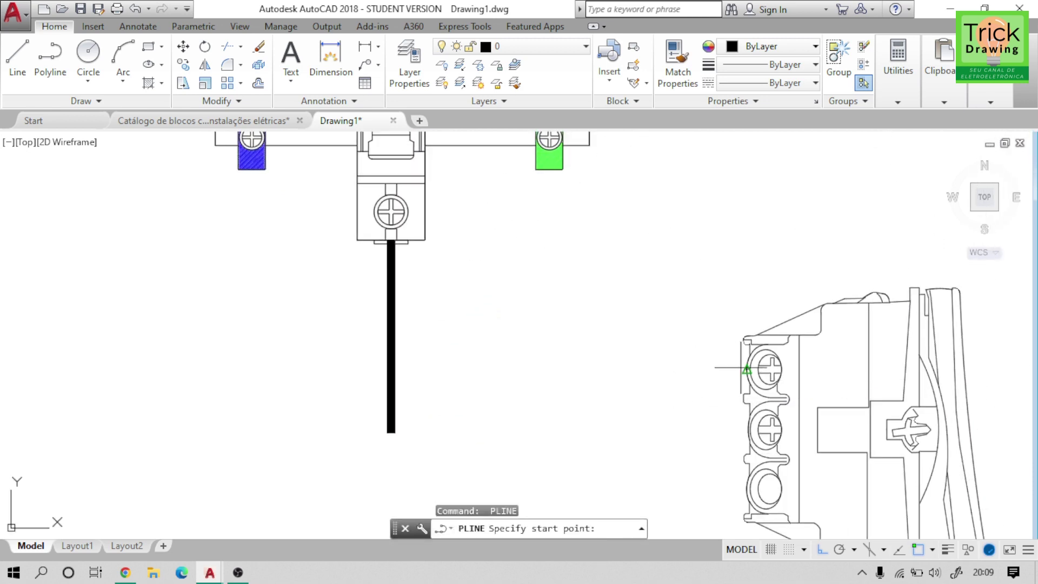
left_click(746, 369)
left_click(277, 370)
key("Return")
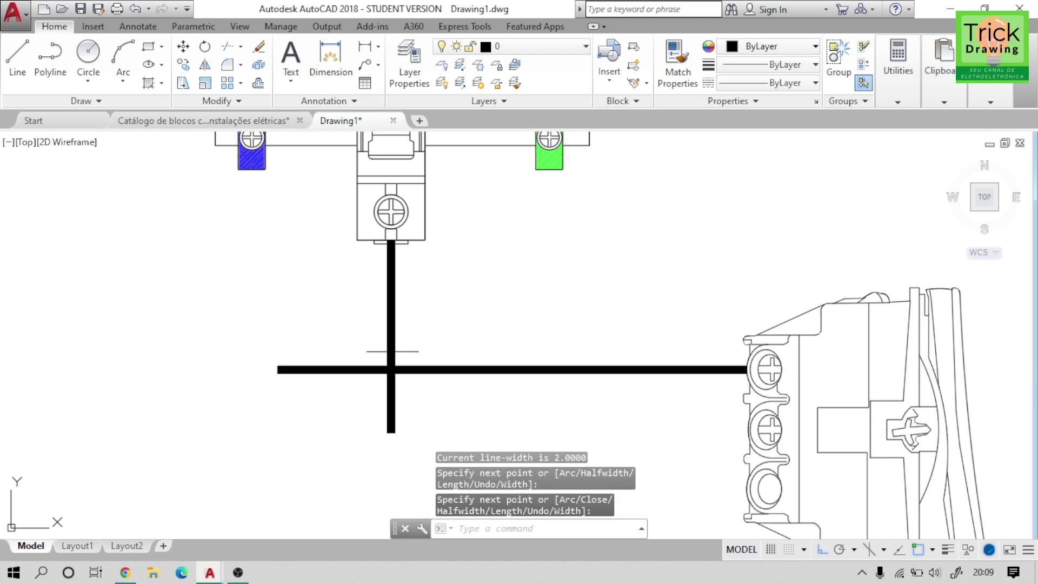
scroll(393, 352, "down", 2)
left_click(563, 379)
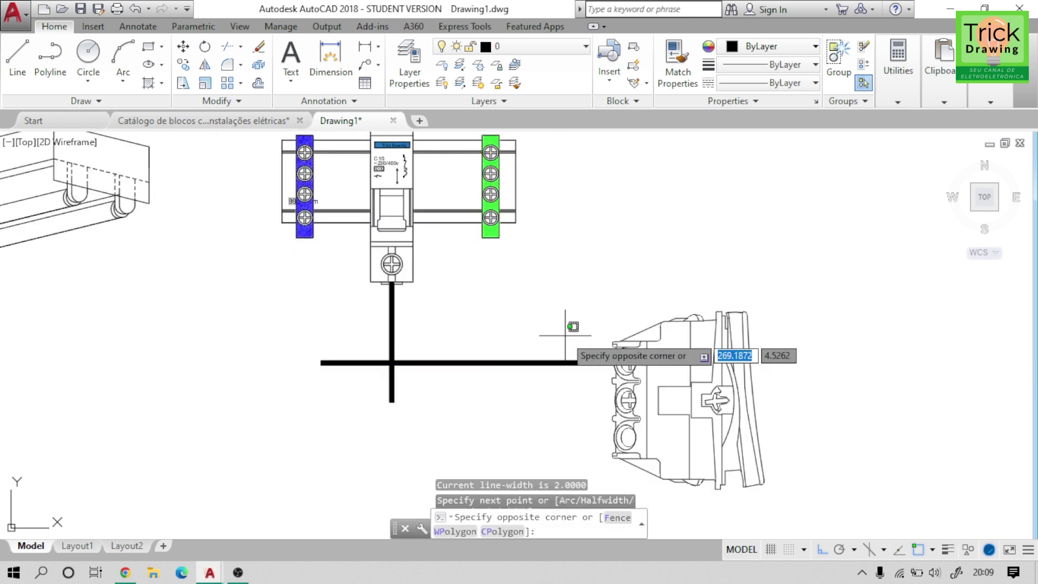
left_click(600, 324)
- Move the horizontal wire down to meet the vertical wire's bottom end
middle_click_drag(594, 316, 606, 218)
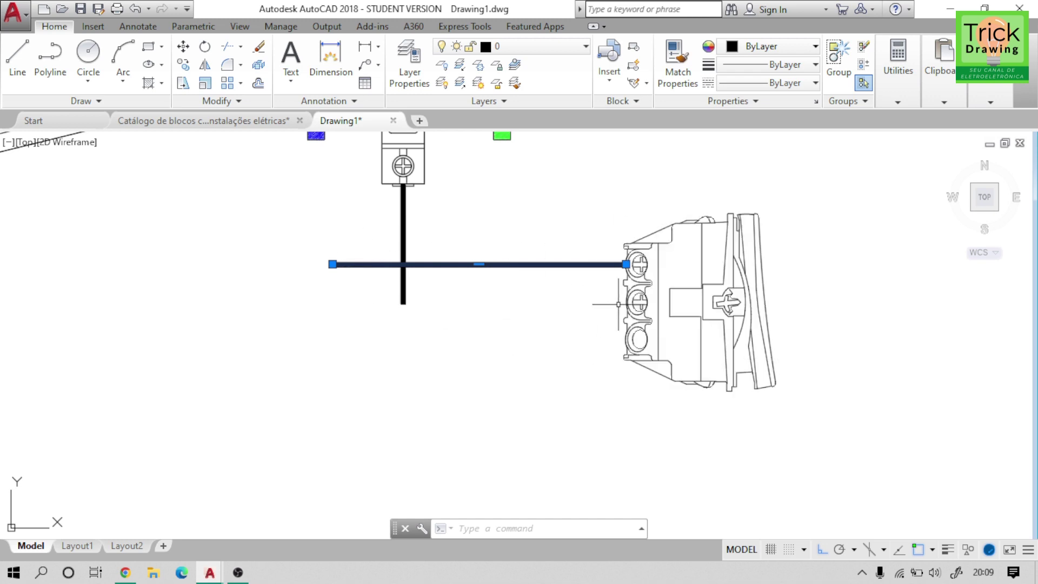
scroll(614, 301, "up", 2)
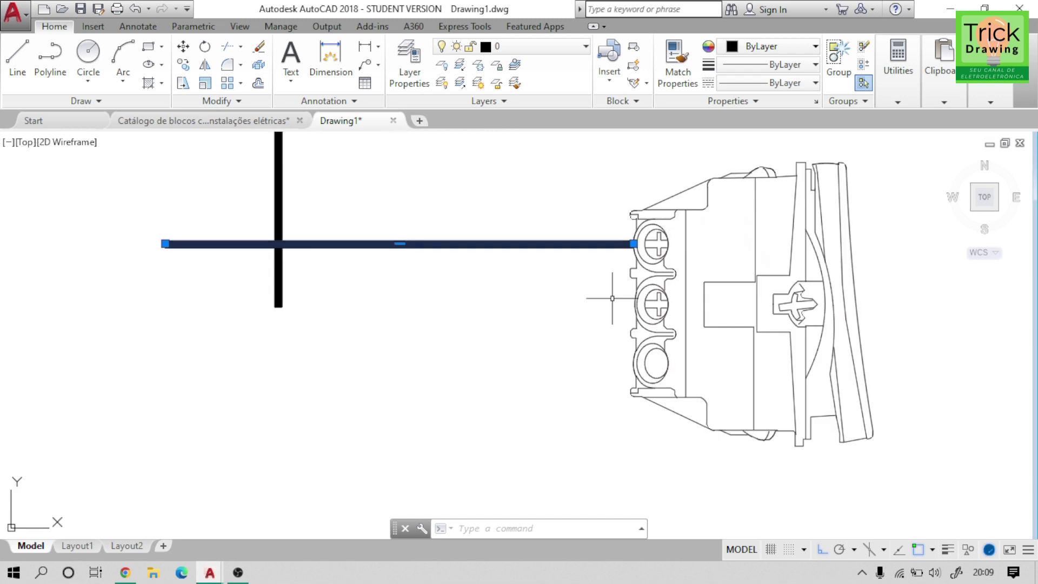
left_click(400, 244)
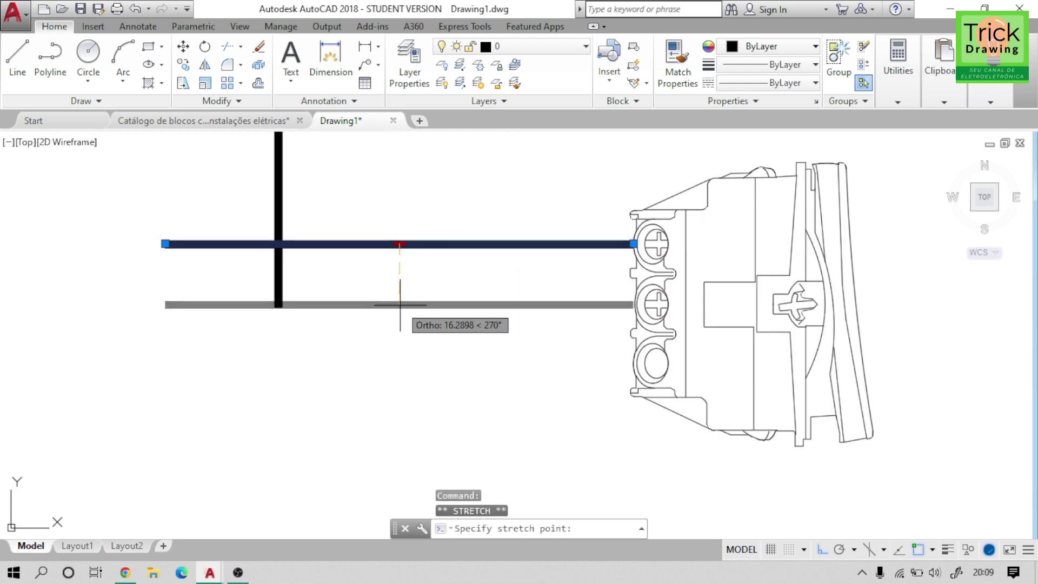
left_click(400, 305)
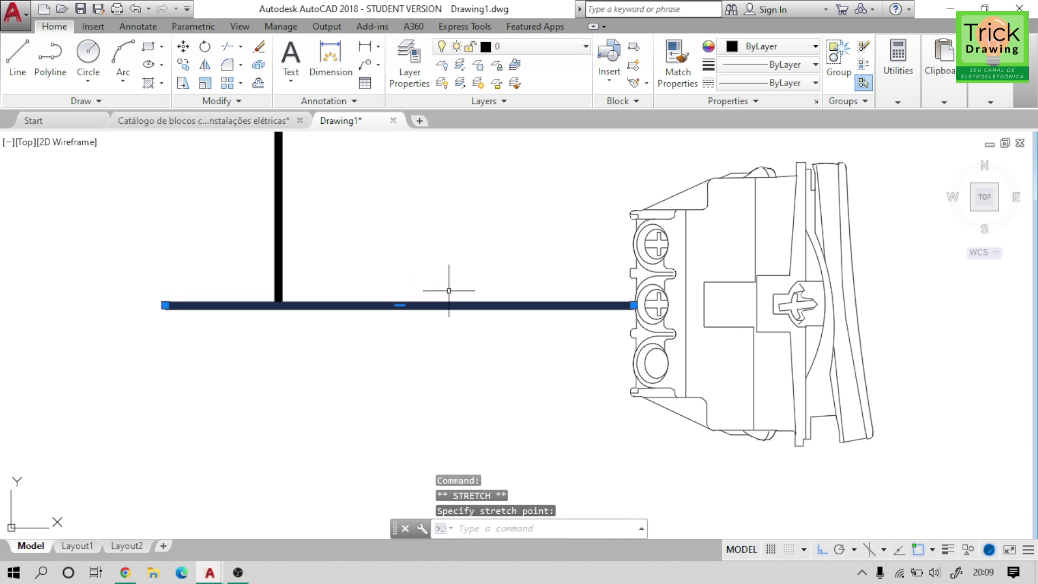
left_click(448, 245)
key("Escape")
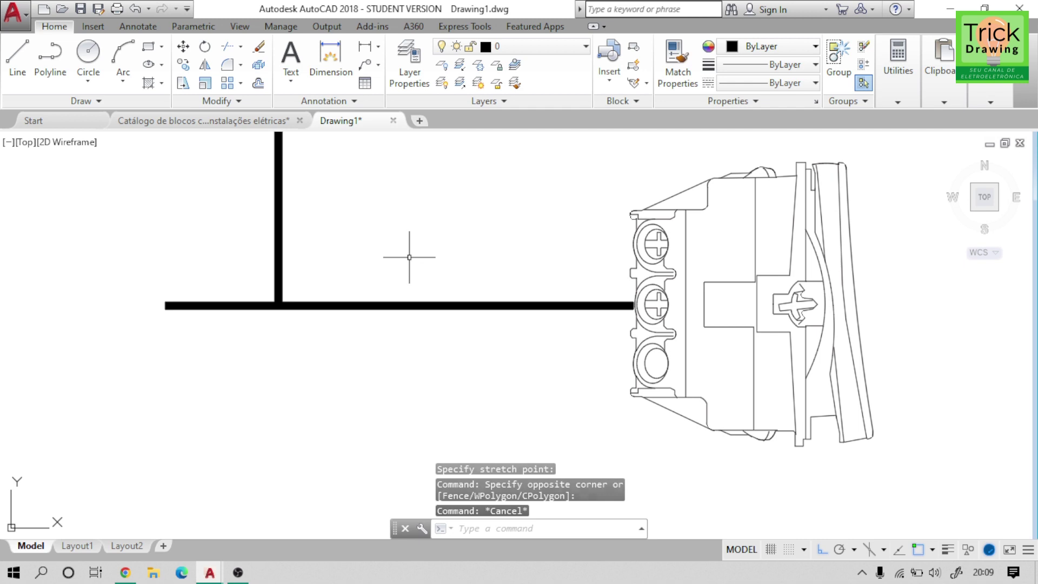
- Trim away the leftover stub left of the corner
type("tr")
key("Return")
key("Return")
left_click(215, 265)
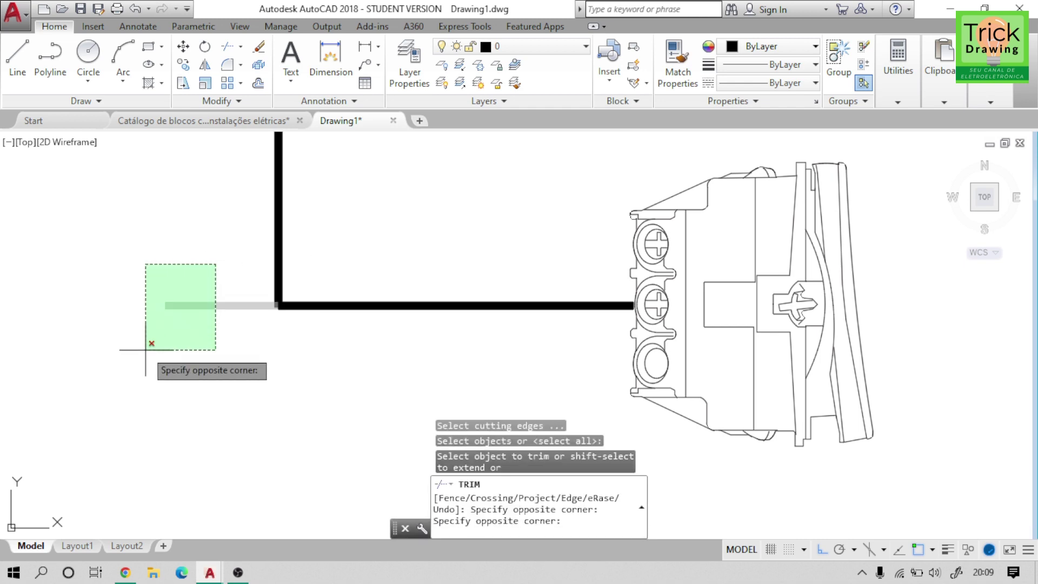
left_click(146, 349)
key("Escape")
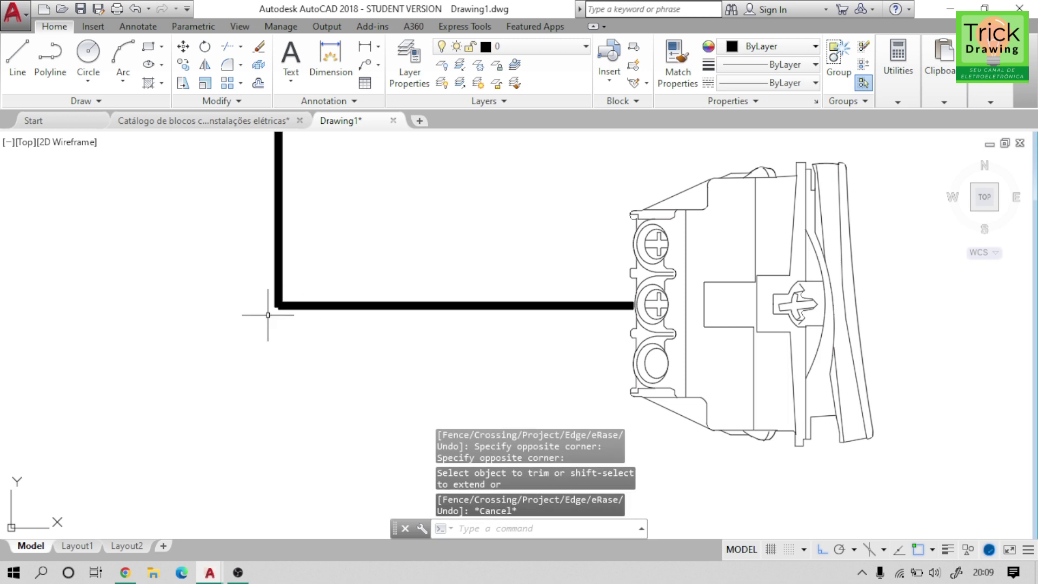
- Colour the L-shaped wire red
scroll(282, 303, "down", 3)
scroll(313, 262, "up", 3)
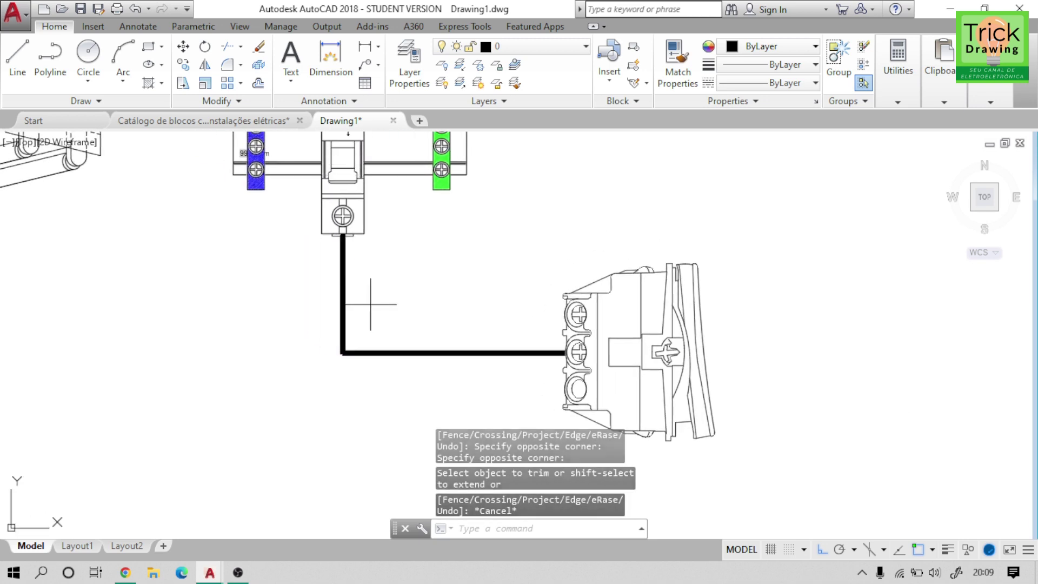
left_click(342, 335)
left_click(764, 43)
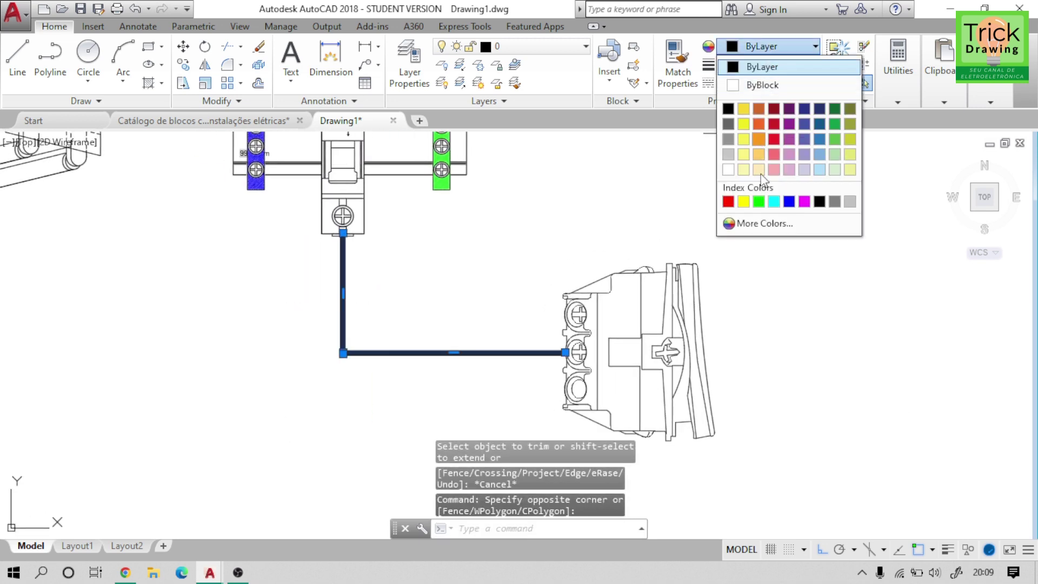
left_click(728, 202)
key("Escape")
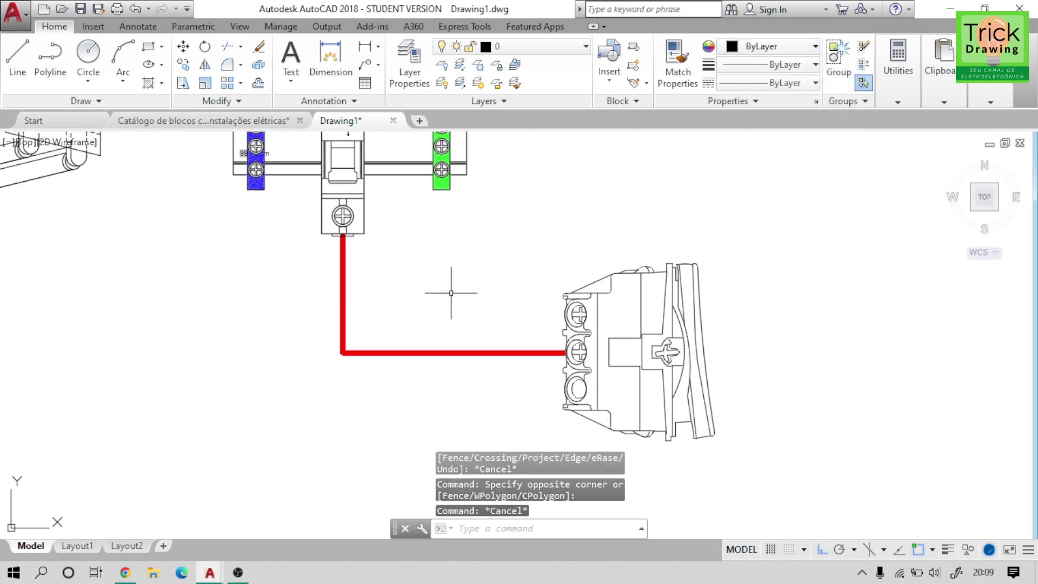
scroll(453, 286, "down", 2)
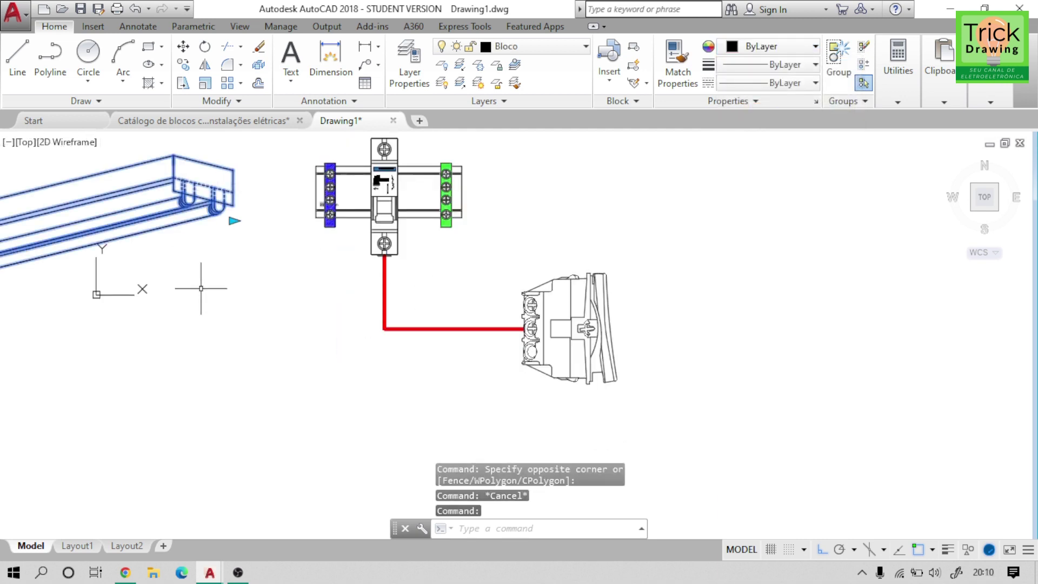
- Move the light fixture up and right of the breaker with Ortho turned off
scroll(201, 289, "down", 1)
left_click(18, 247)
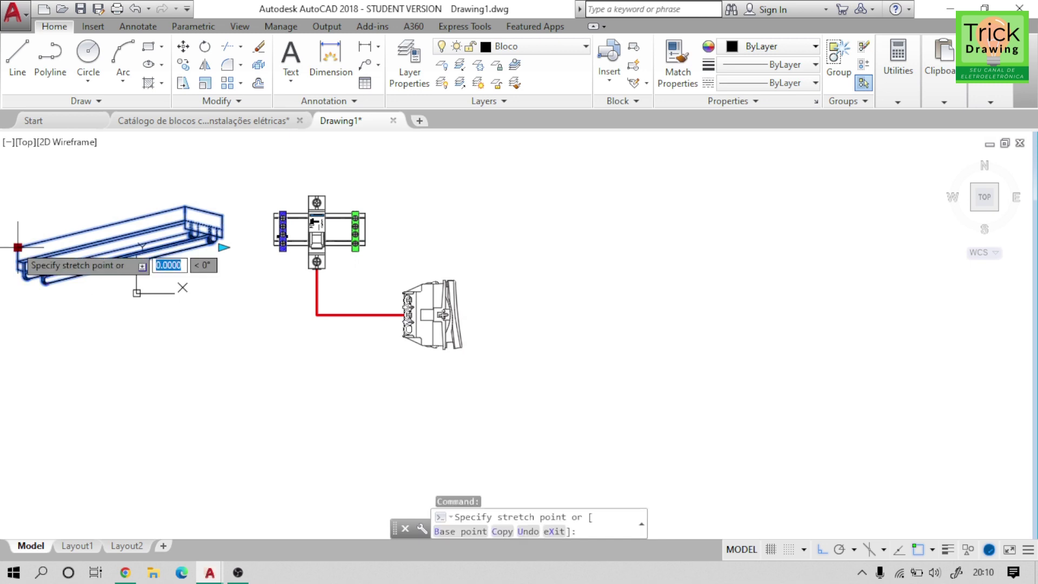
key("F8")
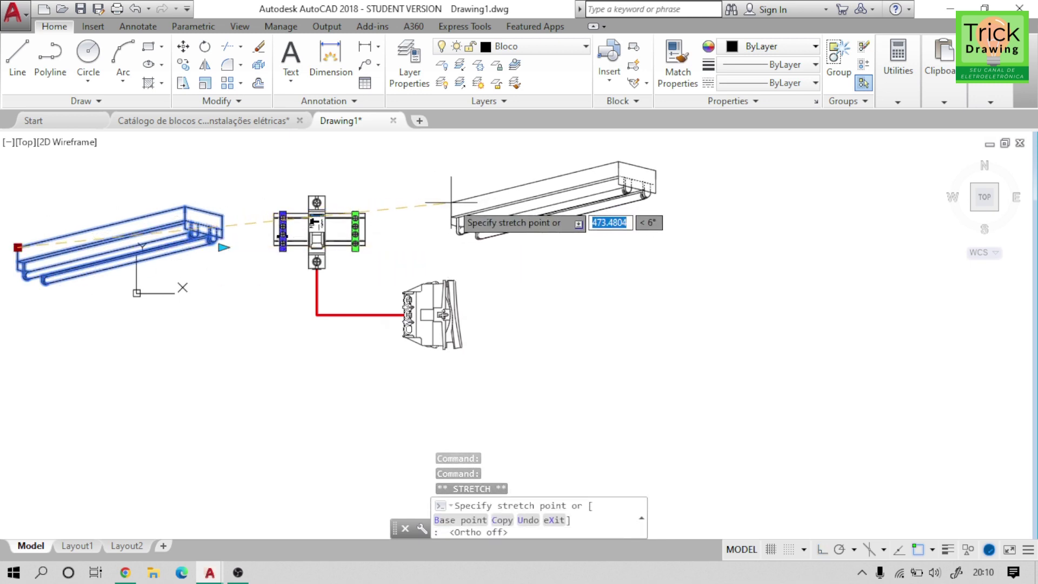
left_click(452, 202)
key("Escape")
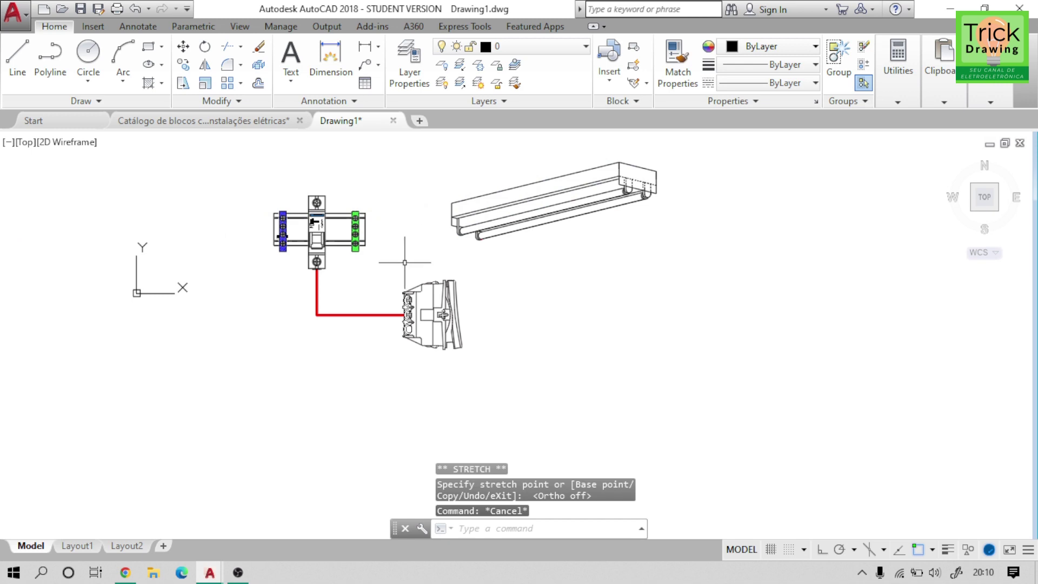
scroll(399, 266, "up", 4)
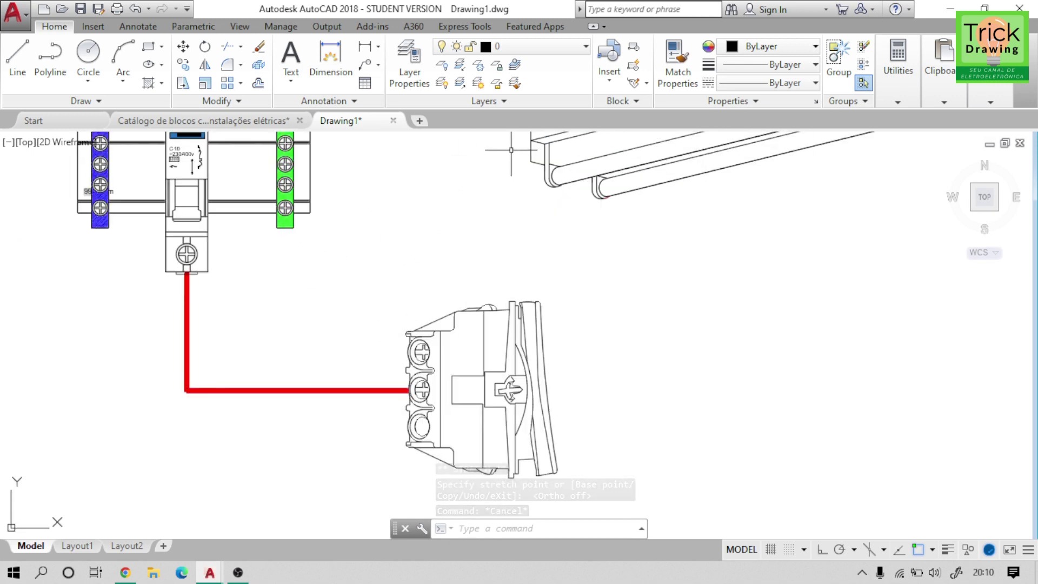
- Draw an L-shaped wire from the switch's upper terminal up to the light fixture
type("pl")
key("Return")
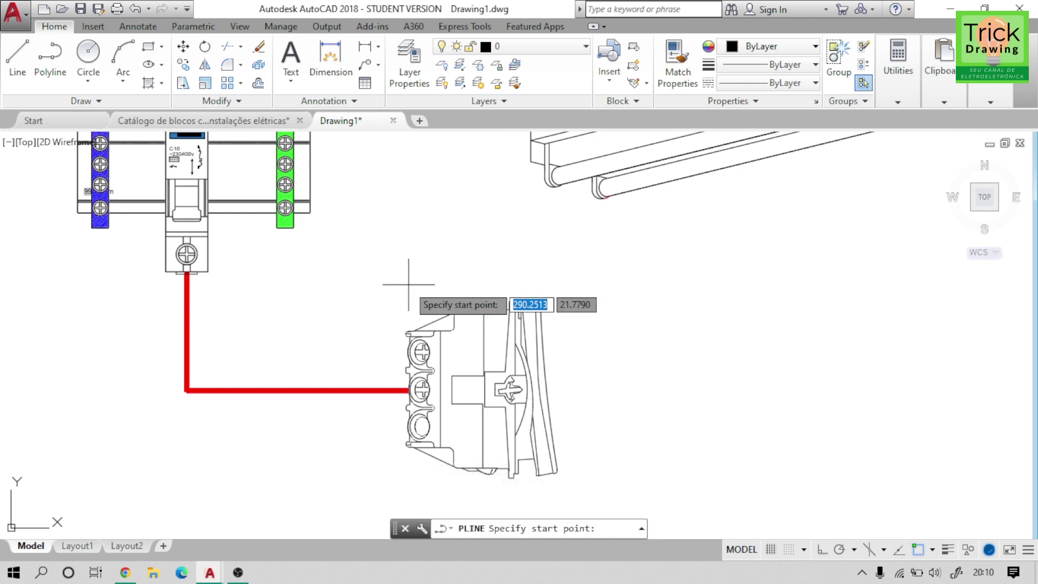
scroll(402, 328, "up", 4)
left_click(416, 378)
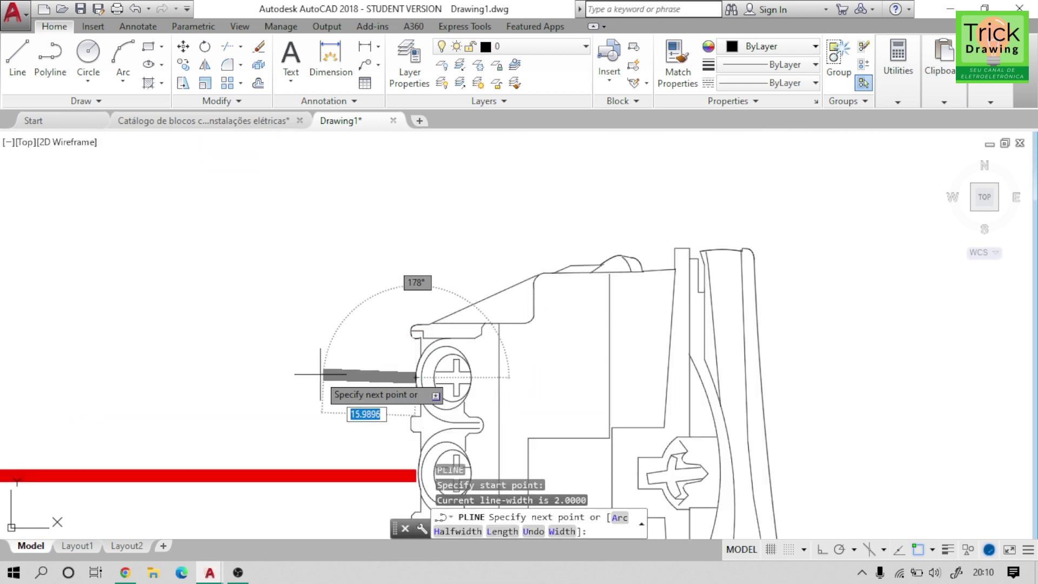
scroll(315, 373, "down", 4)
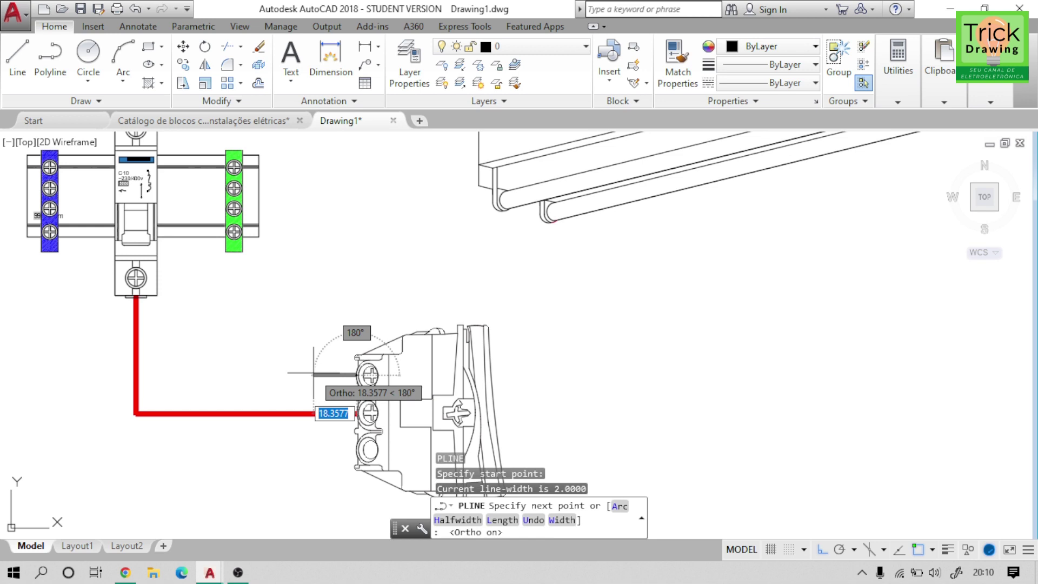
left_click(313, 374)
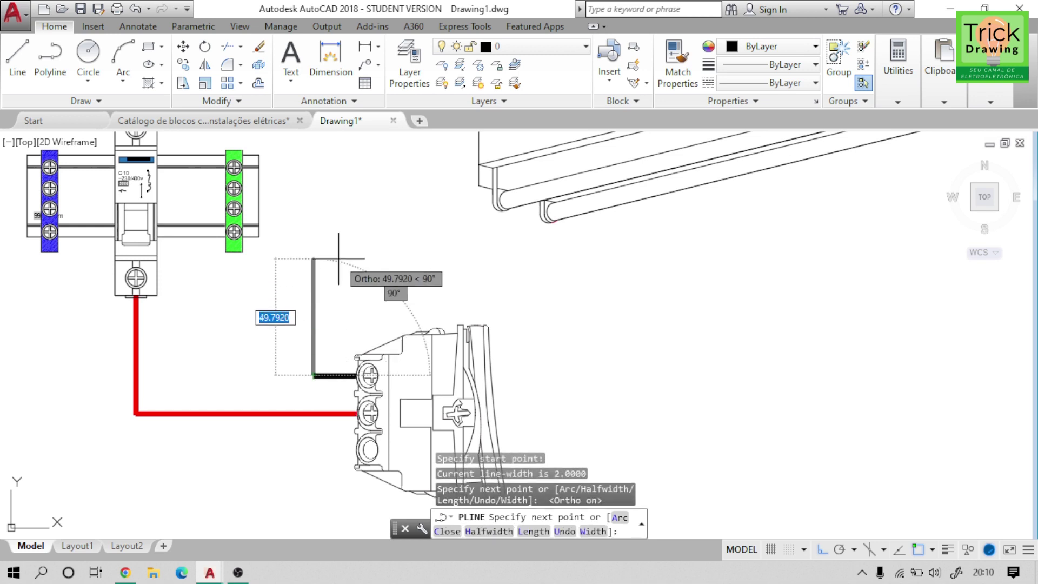
middle_click_drag(339, 258, 336, 352)
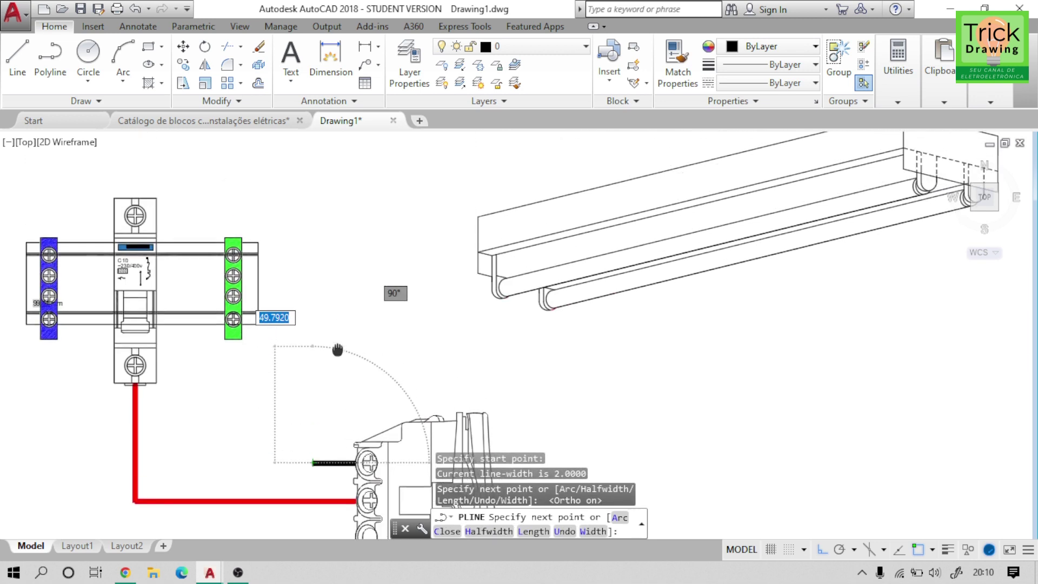
left_click(341, 247)
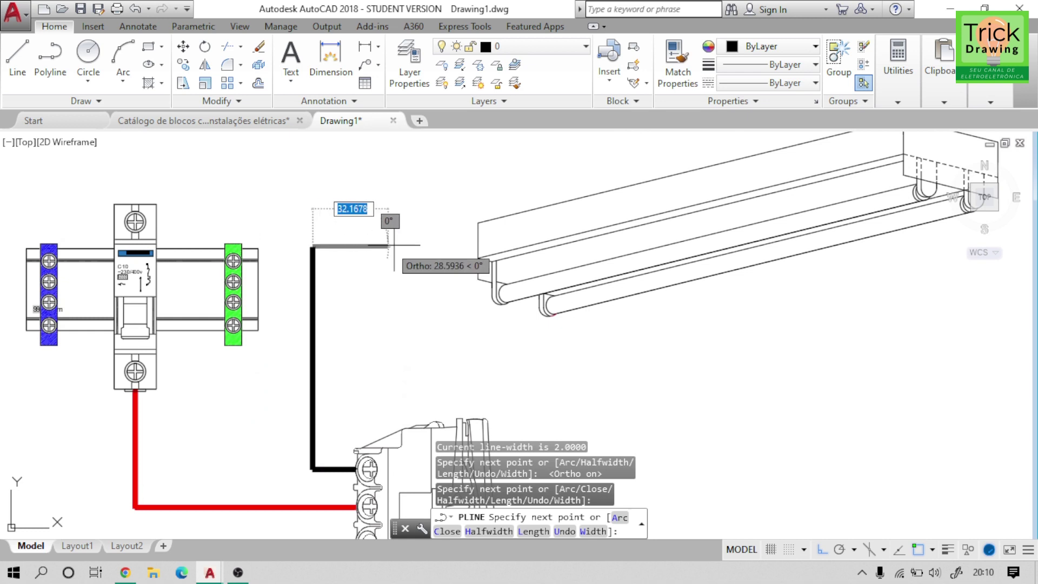
left_click(489, 238)
key("Return")
- Try trimming the wire end at the fixture, then cancel
scroll(499, 241, "up", 4)
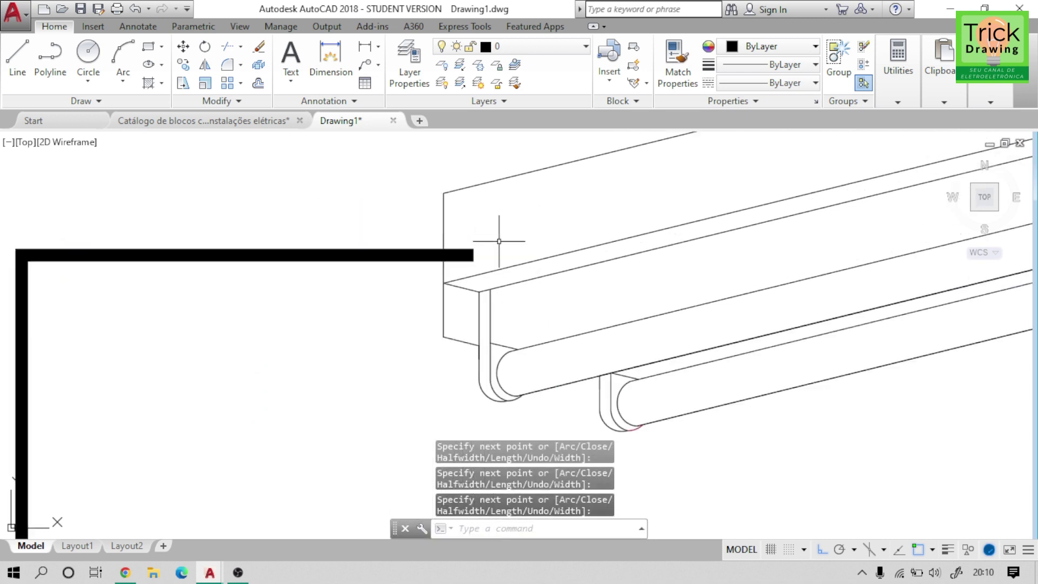
type("tr")
key("Return")
key("Return")
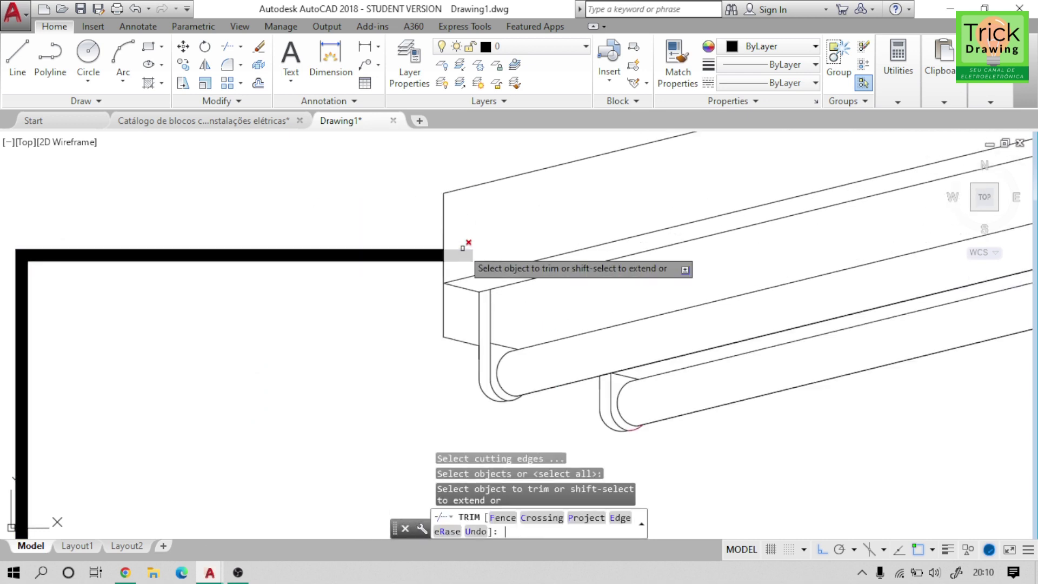
left_click(463, 238)
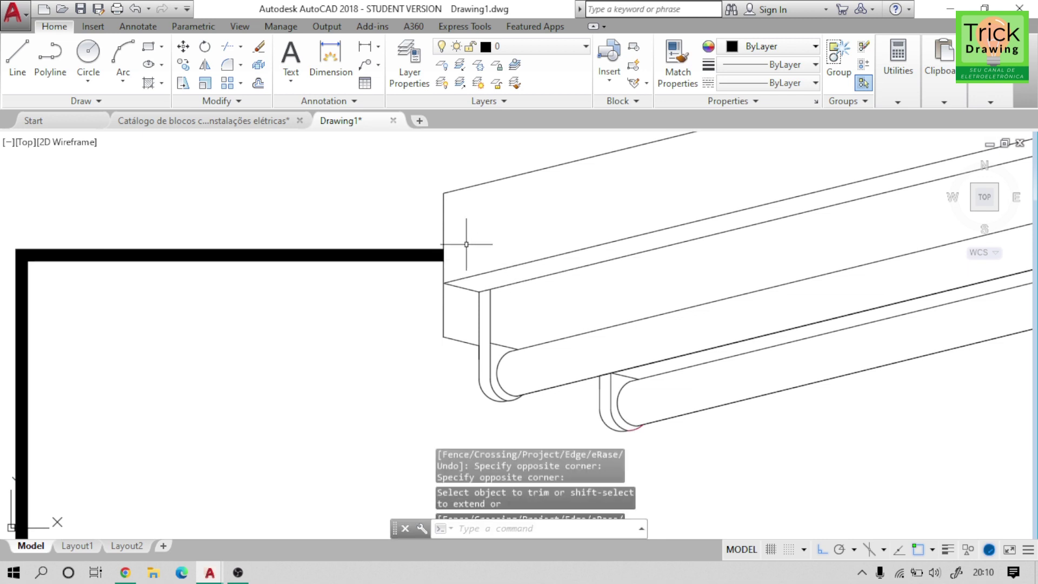
key("Escape")
scroll(466, 244, "down", 4)
- Colour the new wire yellow (248,215,49) and re-centre the circuit
left_click(415, 216)
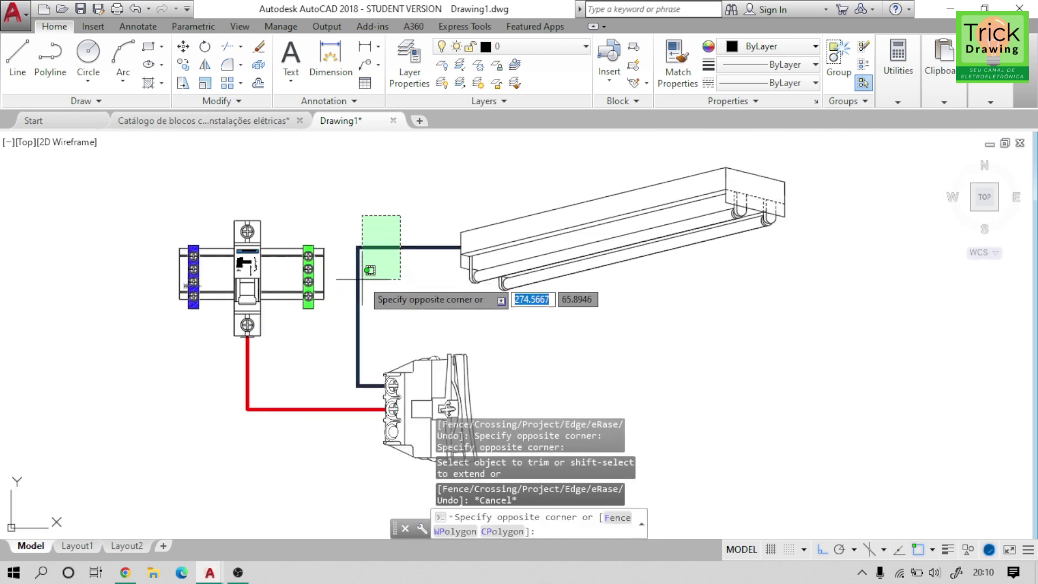
left_click(344, 323)
left_click(778, 47)
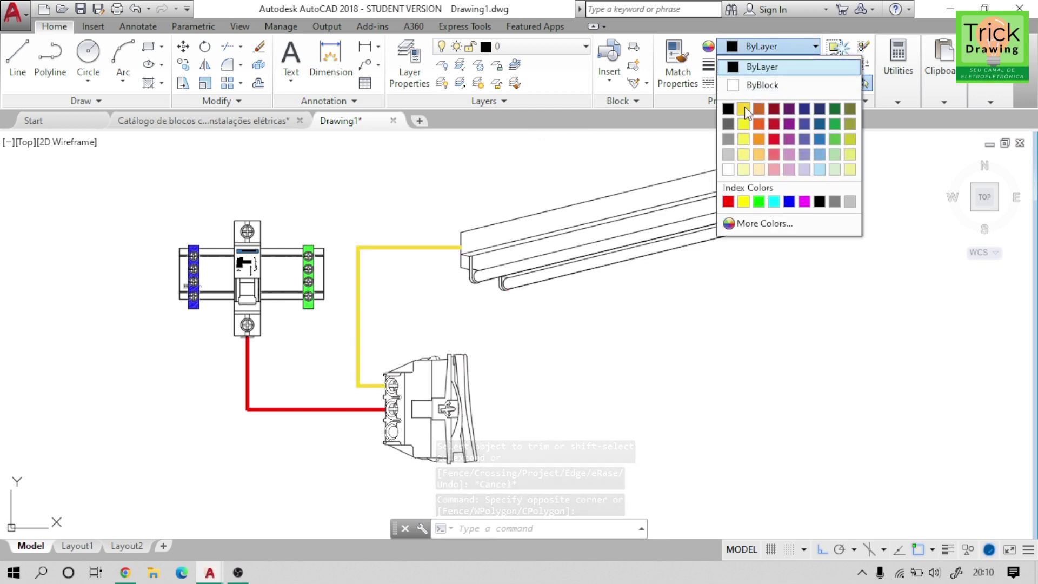
left_click(742, 113)
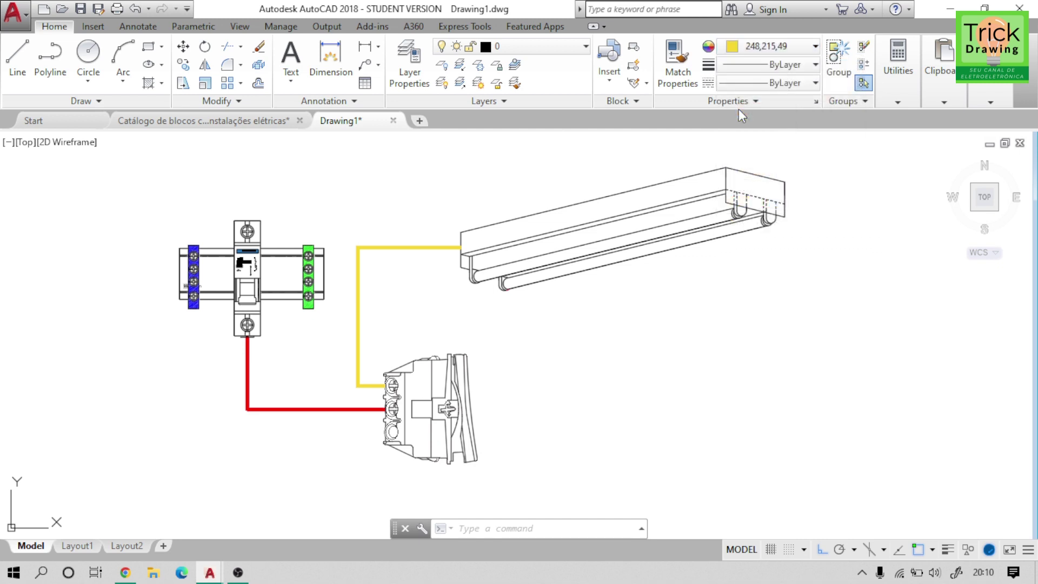
key("Escape")
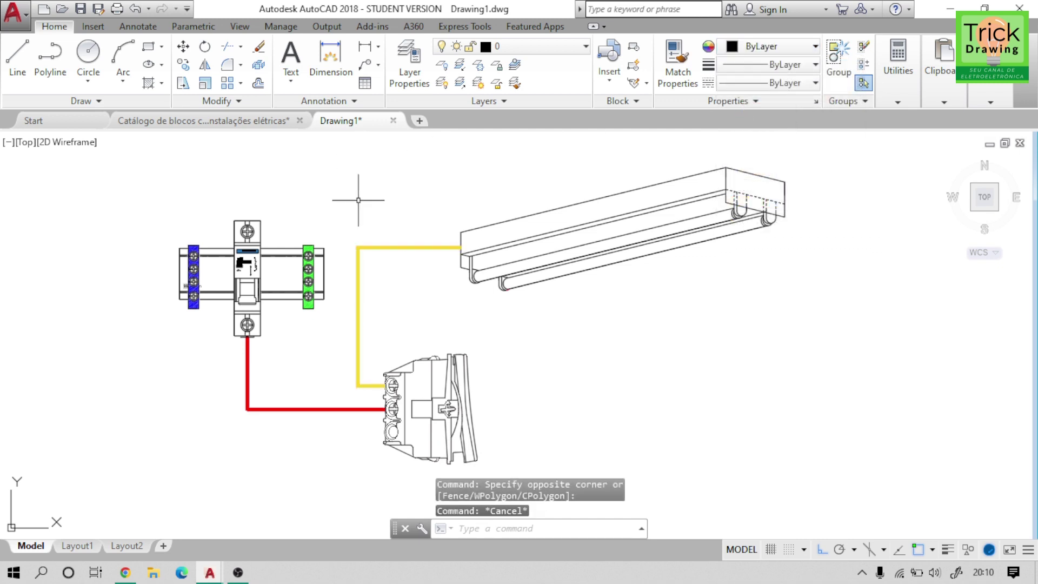
middle_click_drag(346, 204, 461, 251)
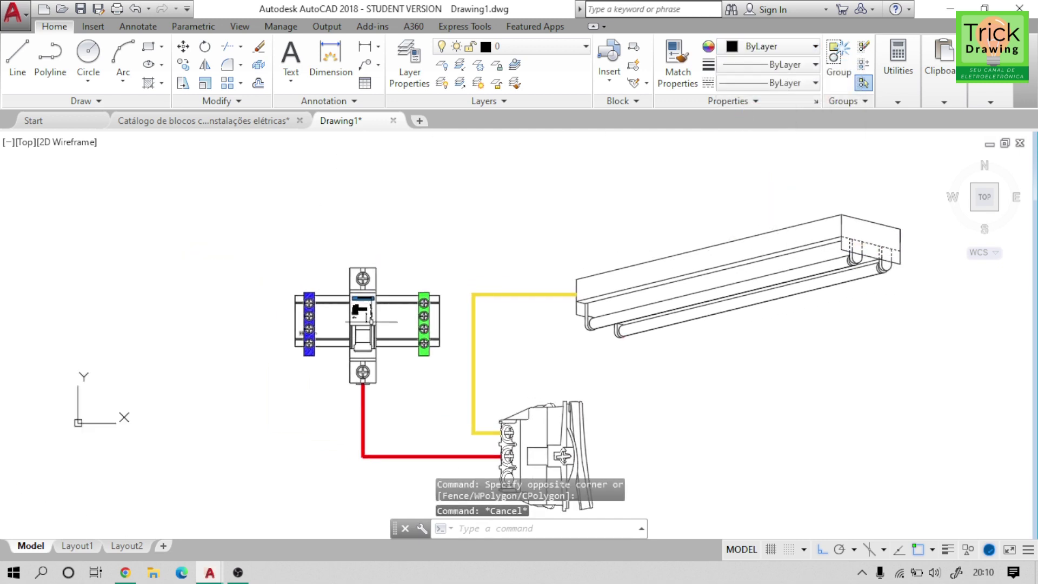
- Copy the red wire from its corner to the breaker's top terminal
left_click(363, 393)
type("p")
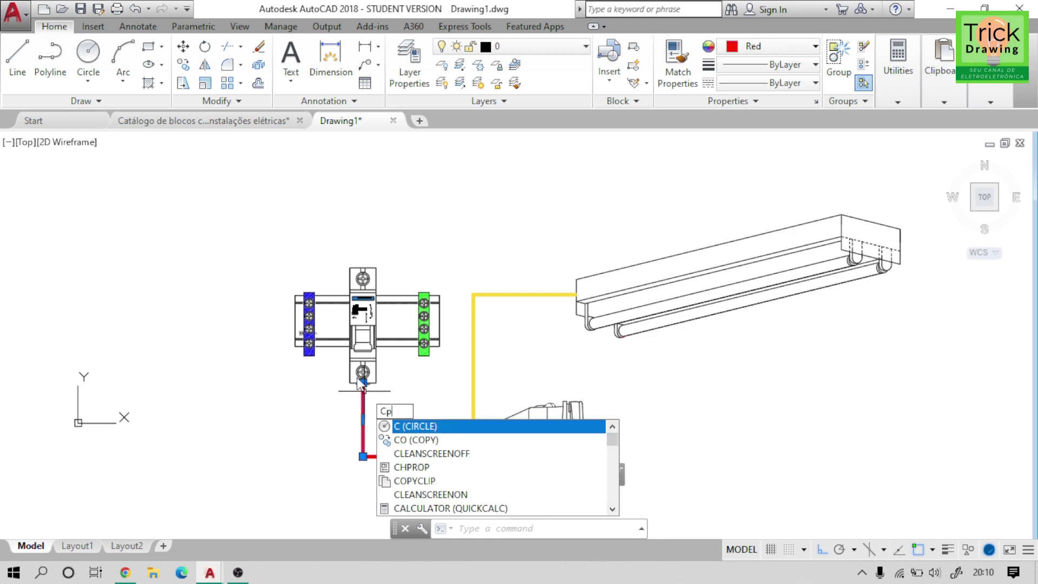
key("Return")
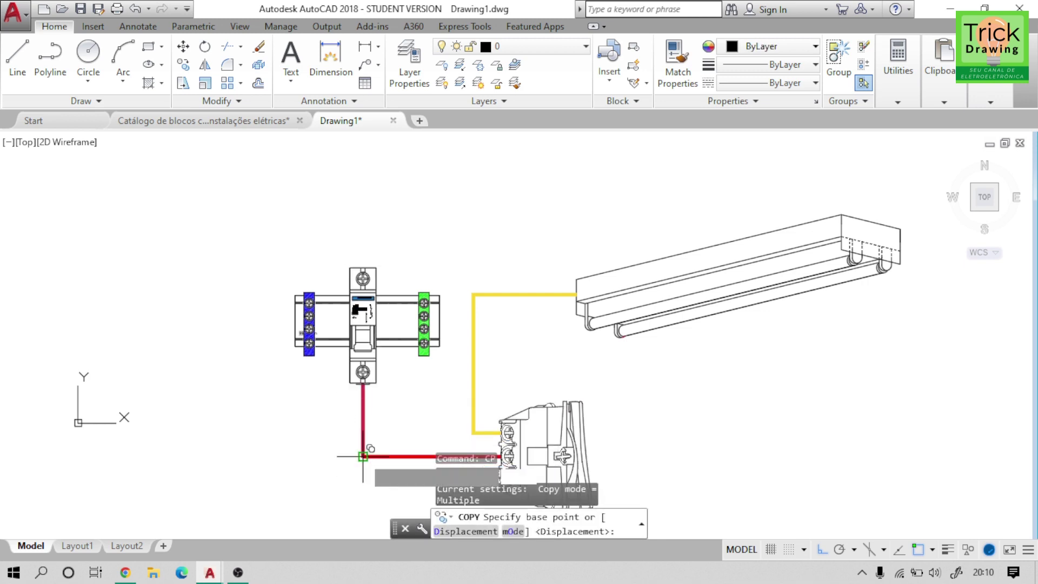
left_click(363, 452)
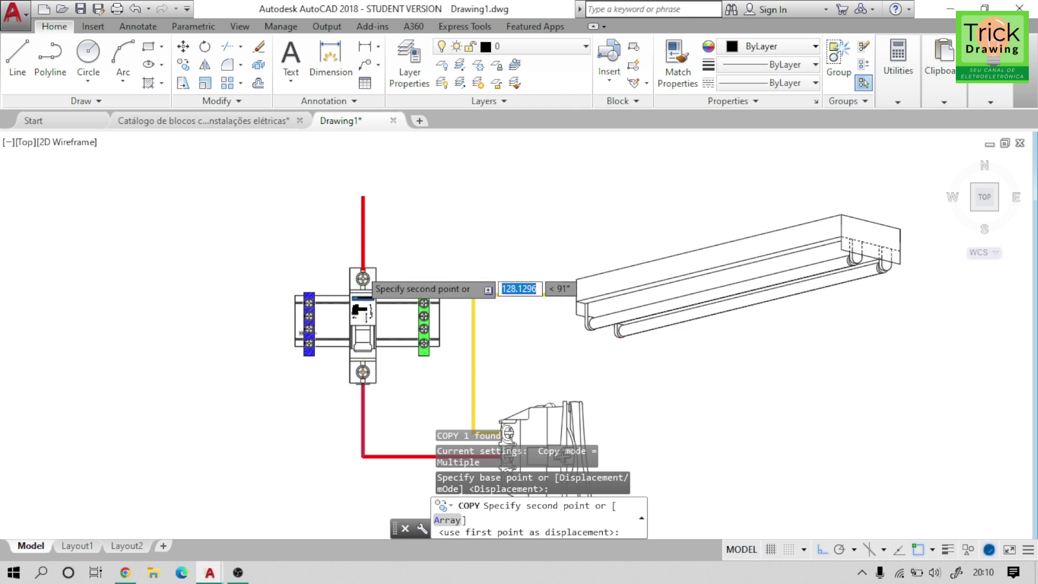
scroll(362, 270, "up", 4)
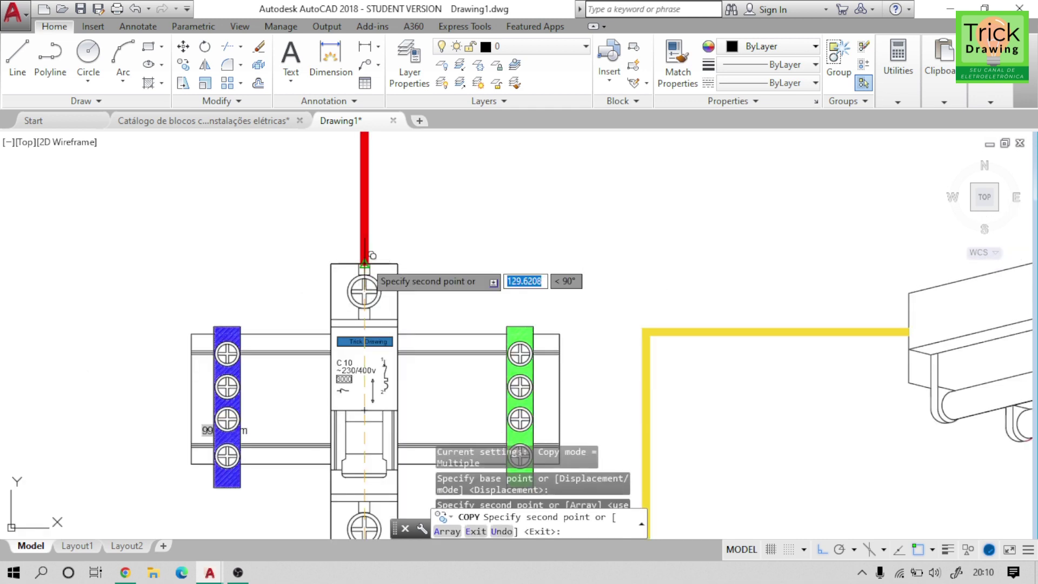
left_click(371, 254)
key("Escape")
scroll(413, 237, "down", 2)
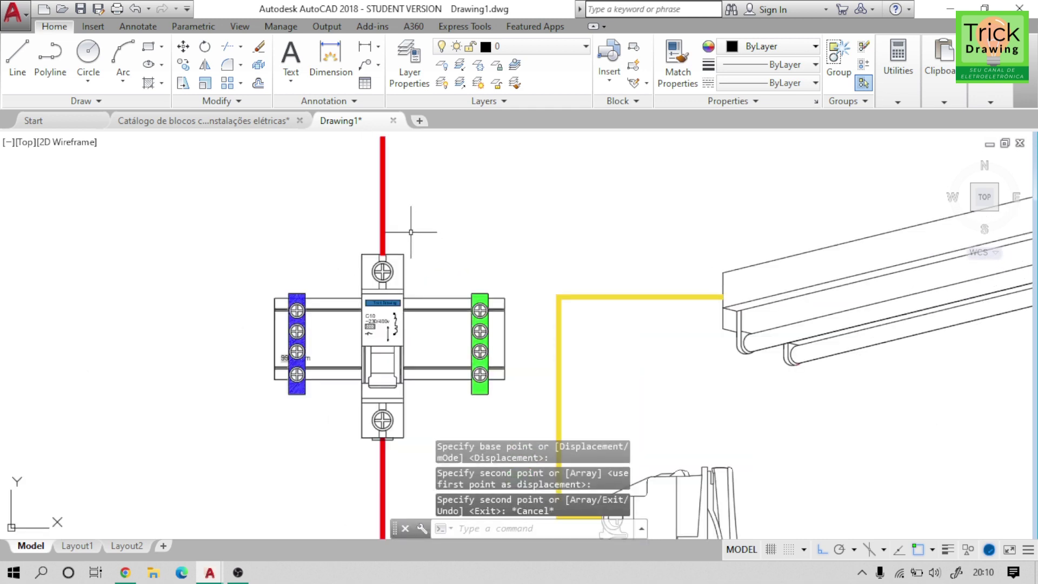
scroll(411, 232, "down", 2)
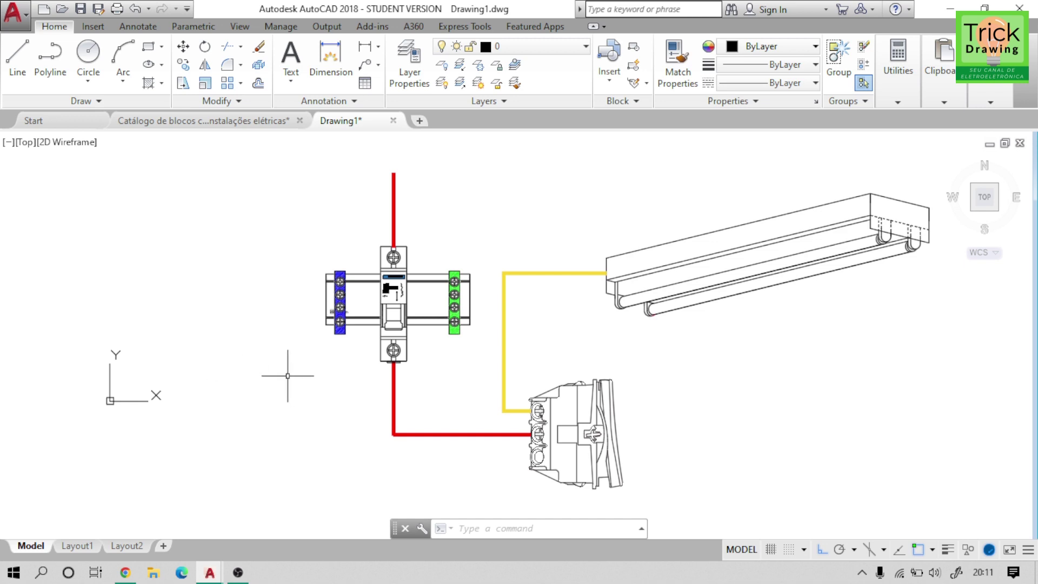
- Start a new wire polyline at the blue Neutro terminal
type("pl")
key("Return")
scroll(340, 334, "up", 4)
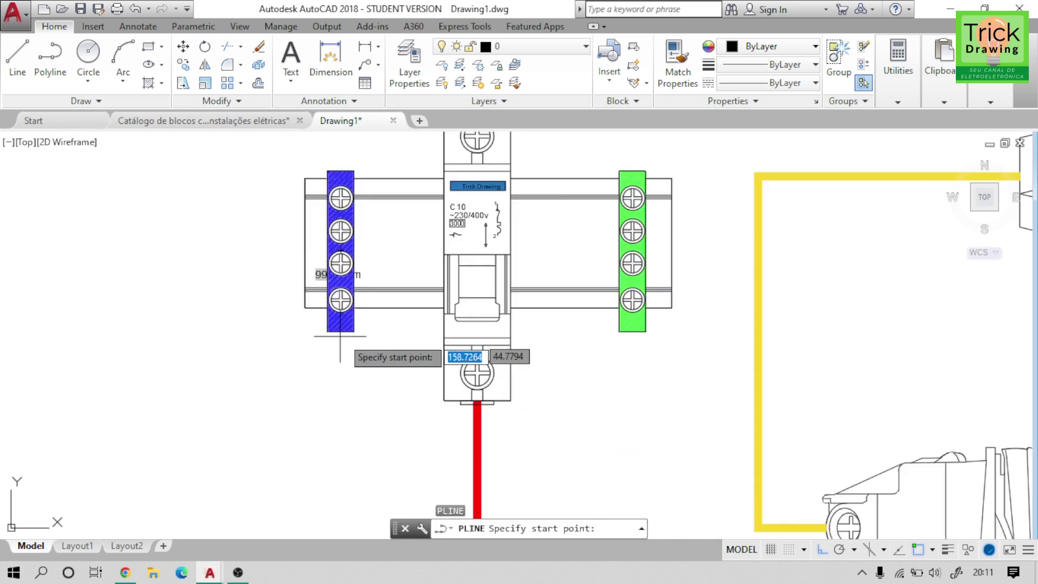
left_click(340, 300)
scroll(340, 300, "down", 2)
scroll(303, 312, "down", 2)
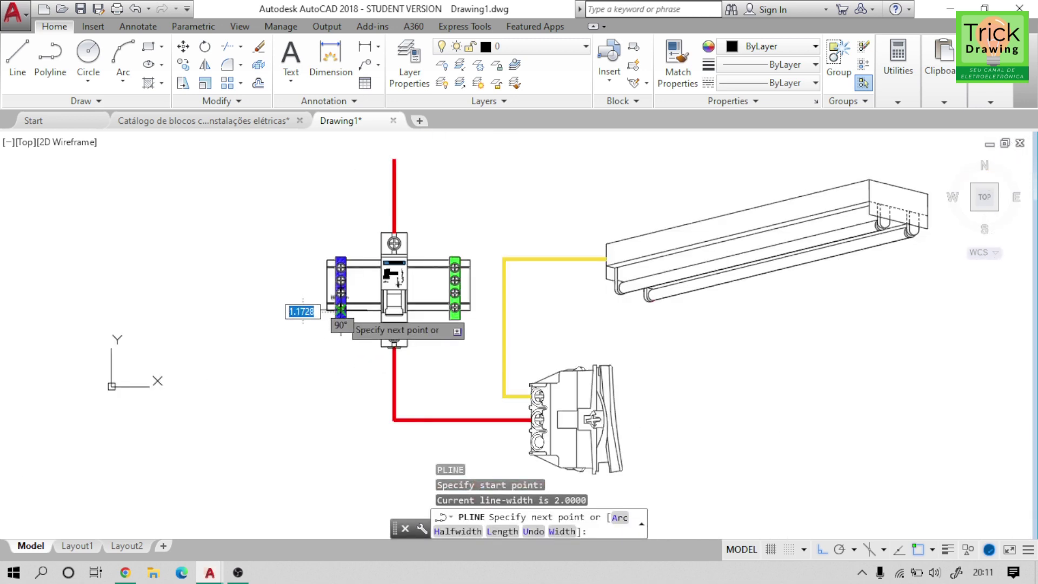
middle_click_drag(307, 385, 376, 296)
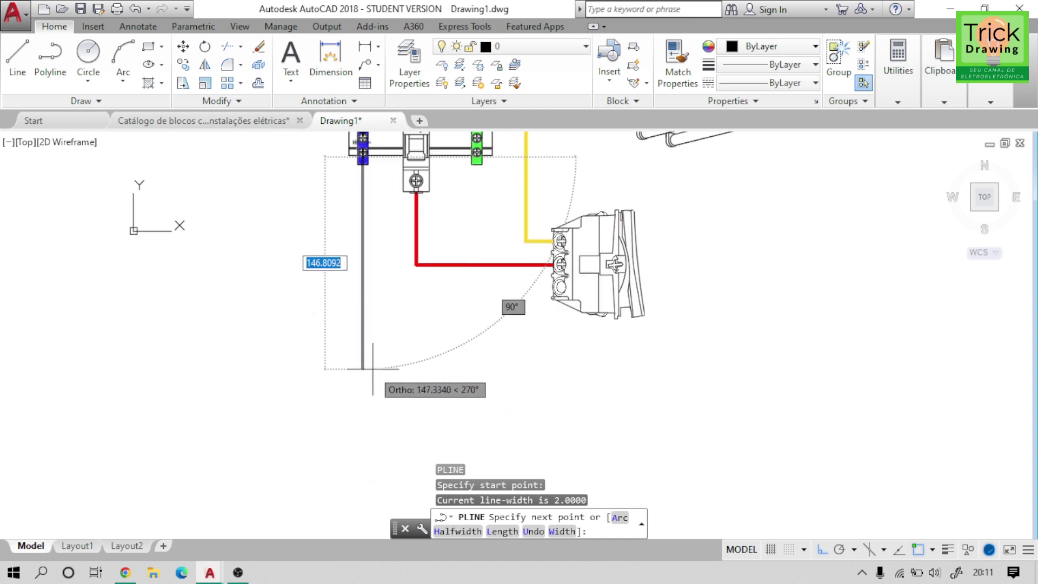
- Route the wire below and around the switch, then up into the light fixture
left_click(381, 340)
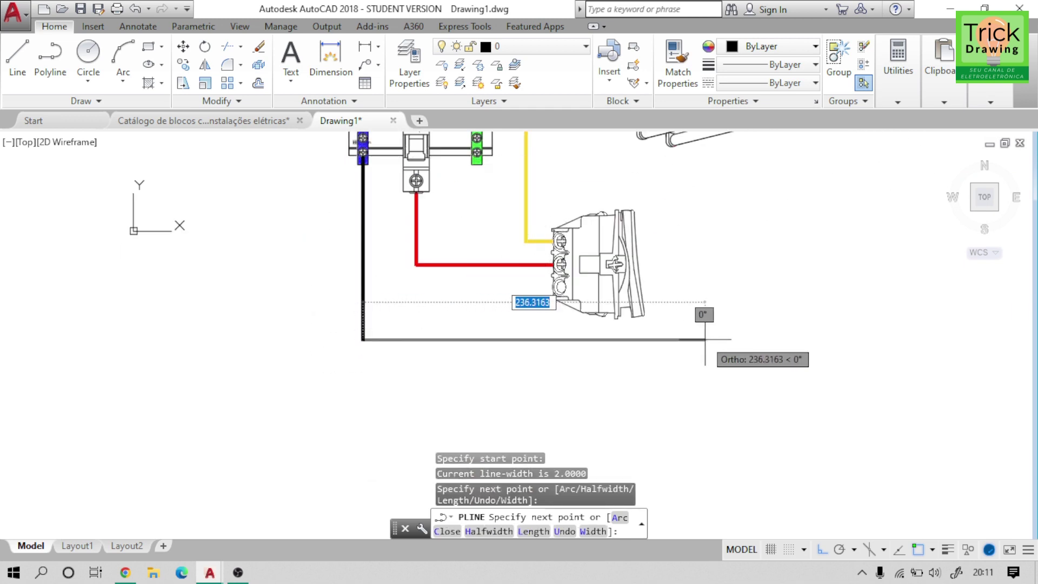
left_click(705, 330)
left_click(705, 192)
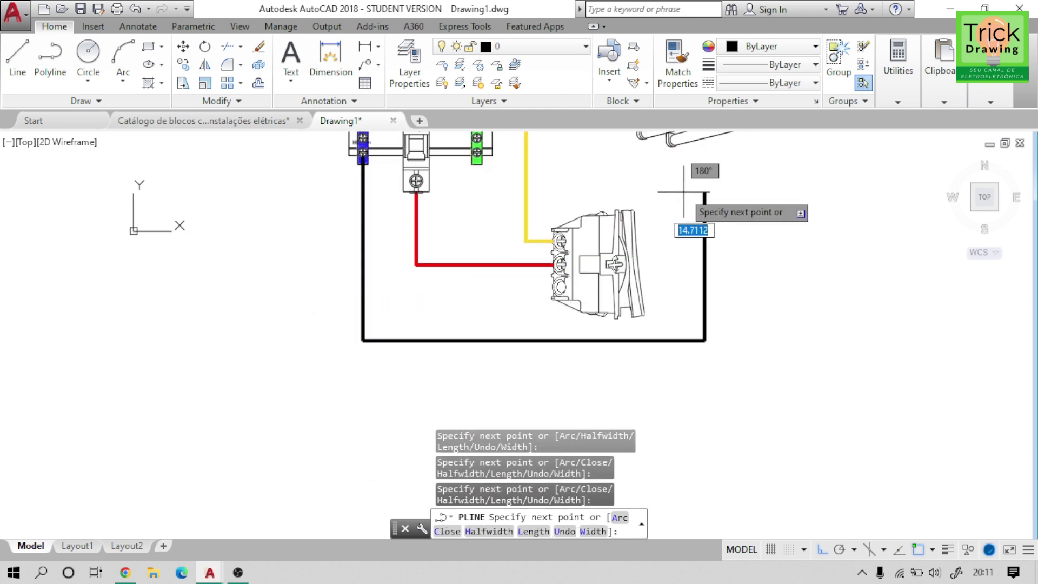
left_click(564, 192)
middle_click_drag(560, 168, 560, 271)
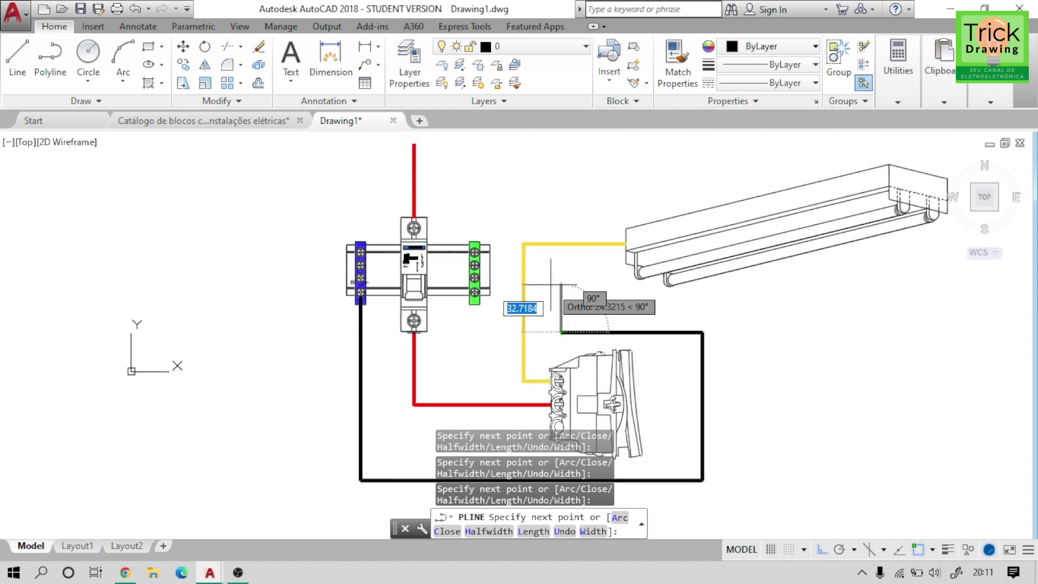
scroll(552, 251, "up", 4)
left_click(554, 253)
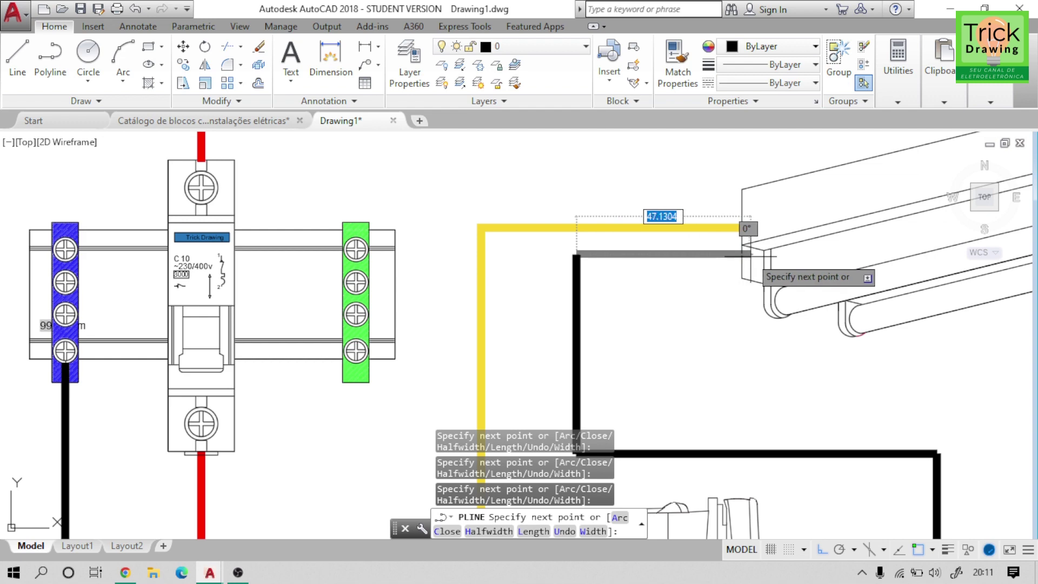
scroll(756, 250, "up", 5)
left_click(755, 244)
key("Return")
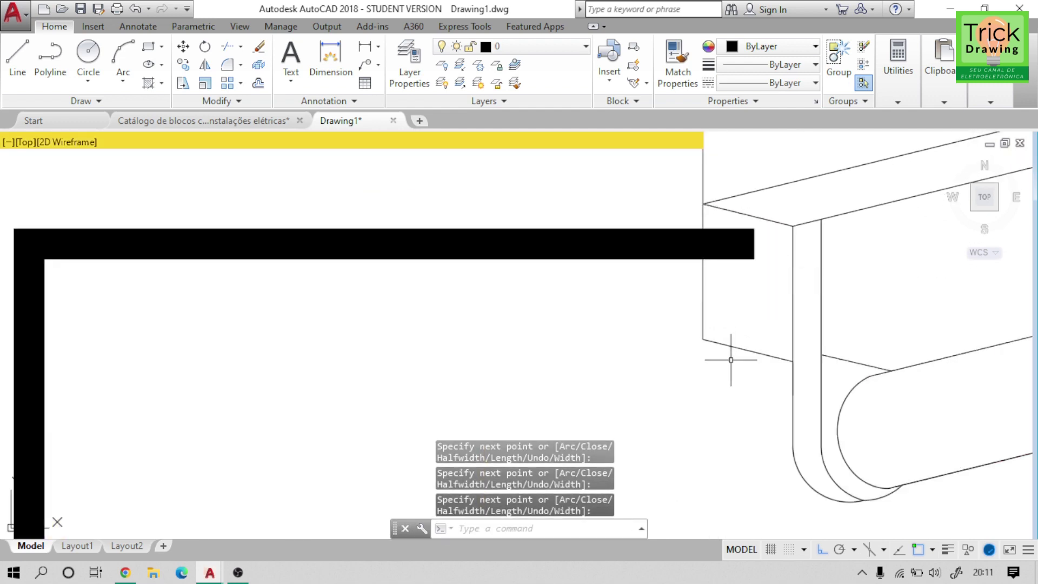
type("tr")
- Trim the wire's end where it overhangs inside the fixture
key("Return")
key("Return")
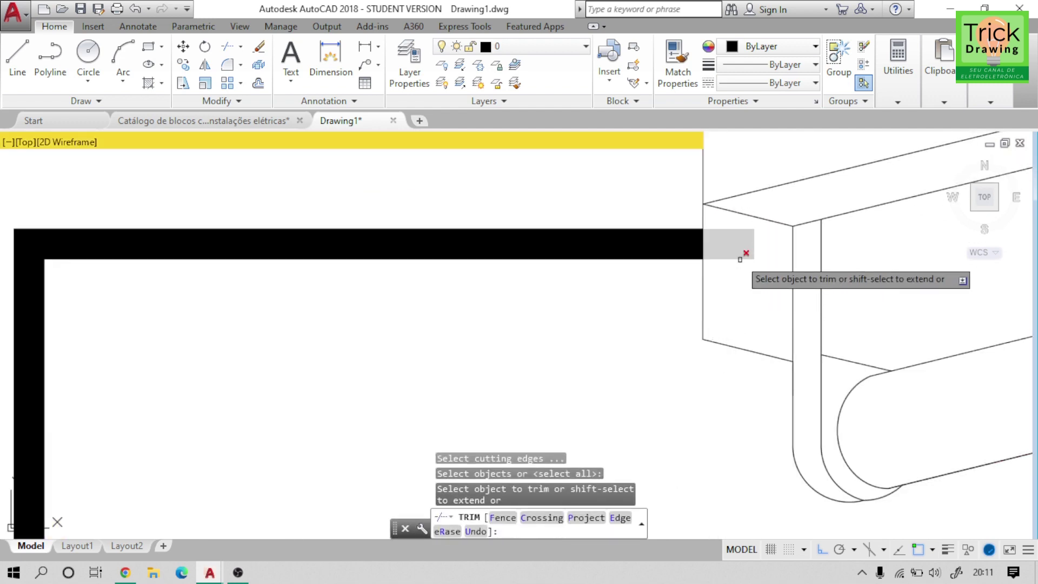
left_click(738, 246)
scroll(703, 270, "down", 5)
scroll(700, 277, "down", 4)
middle_click_drag(792, 284, 723, 343)
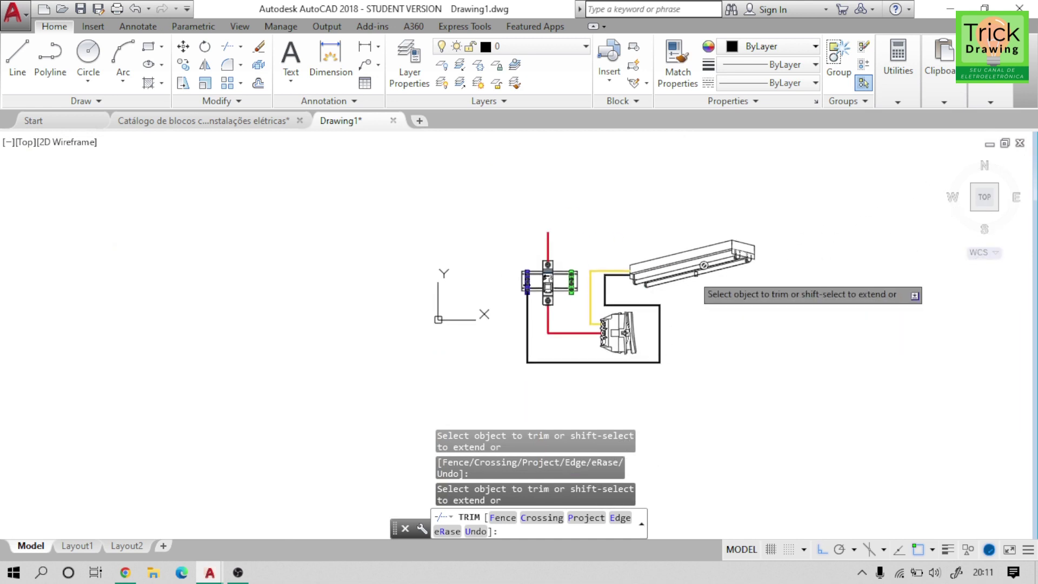
key("Escape")
- Set the new wire's colour to Blue
left_click(691, 330)
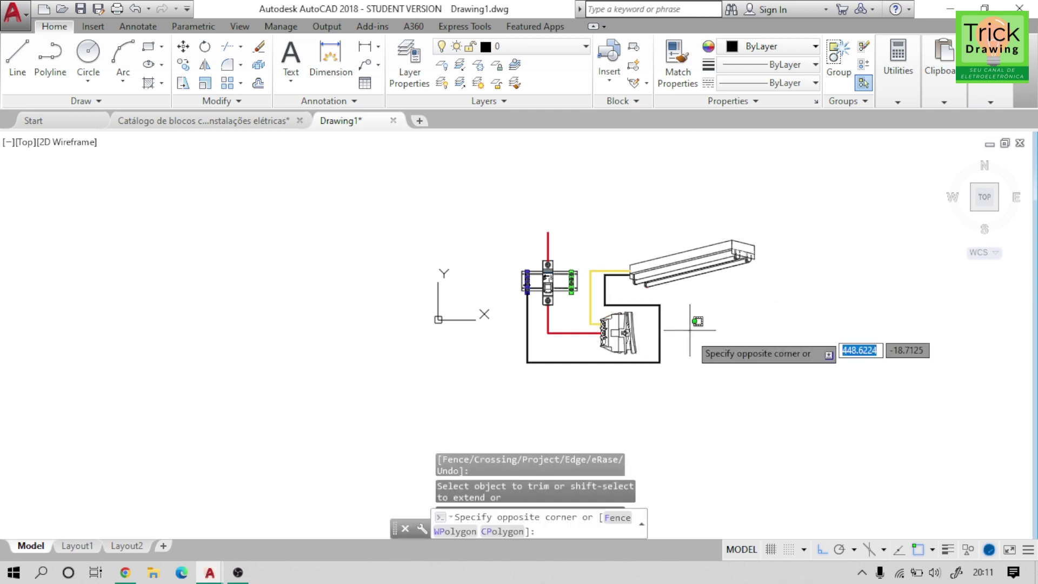
left_click(652, 389)
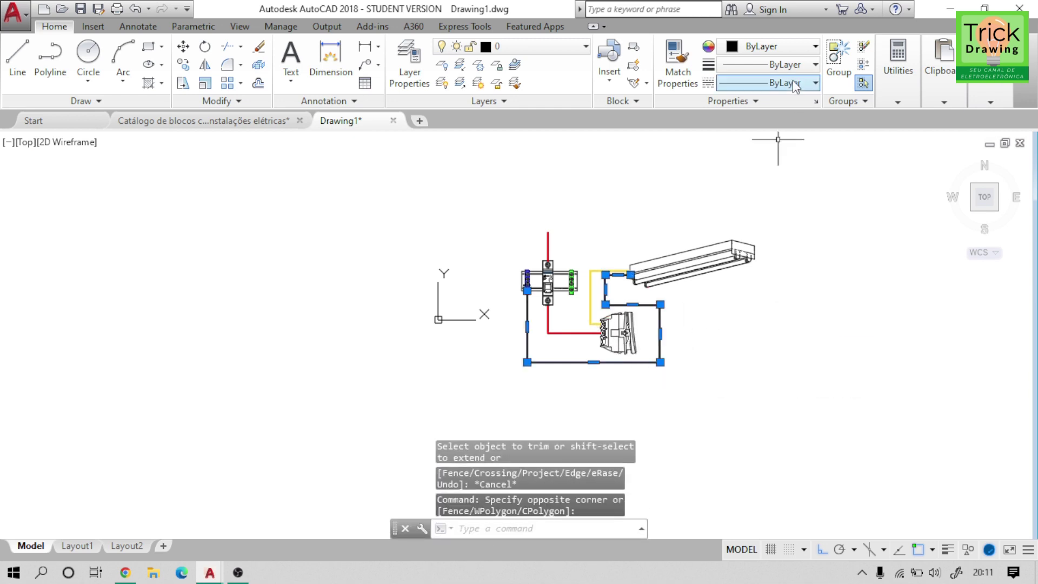
left_click(787, 50)
left_click(789, 201)
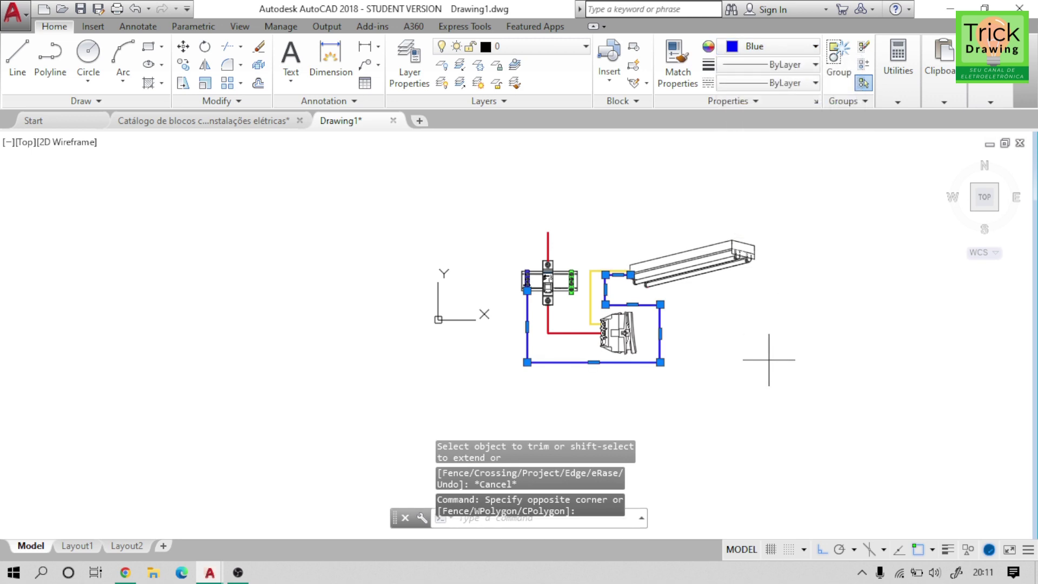
key("Escape")
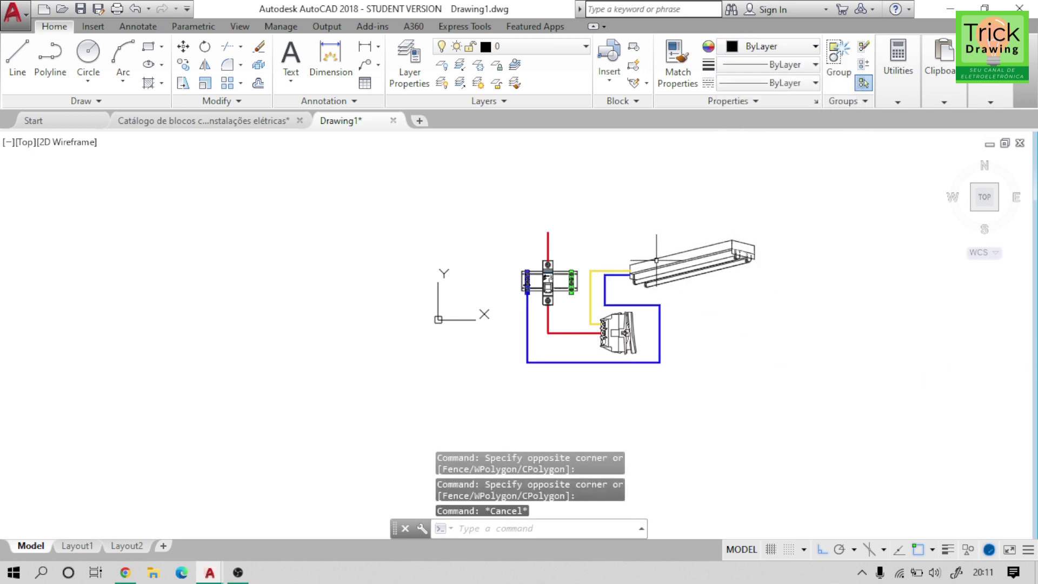
scroll(592, 263, "up", 2)
scroll(592, 263, "up", 2)
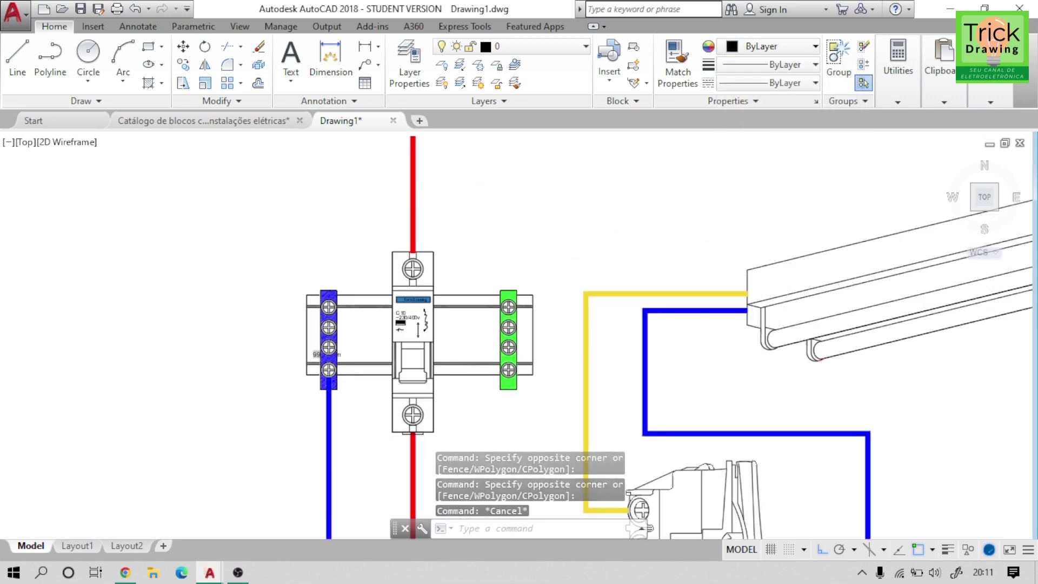
scroll(596, 264, "up", 2)
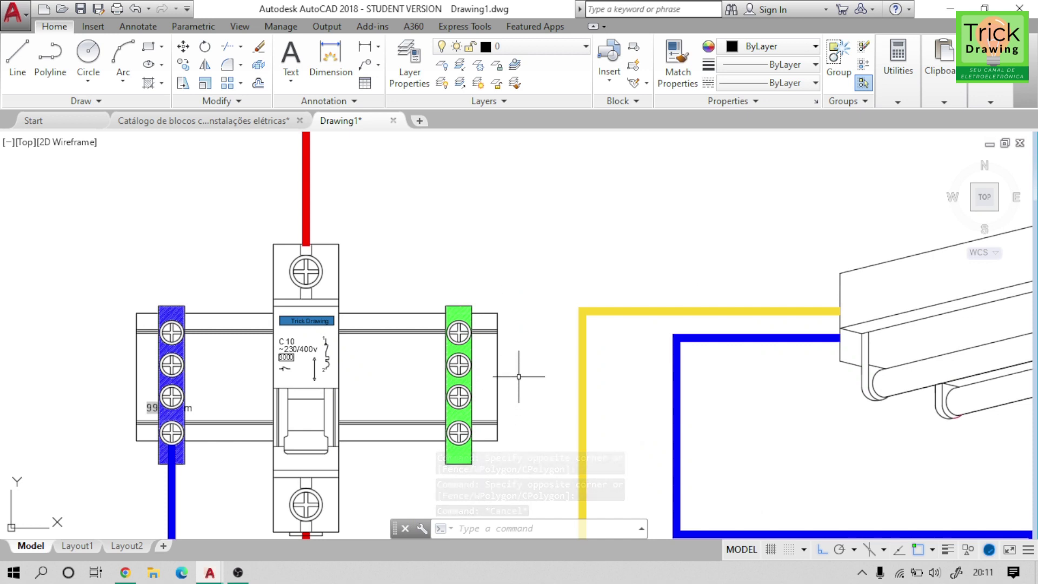
- Draw a polyline wire from the green Terra terminal up and across to the lamp fixture
type("pl")
key("Return")
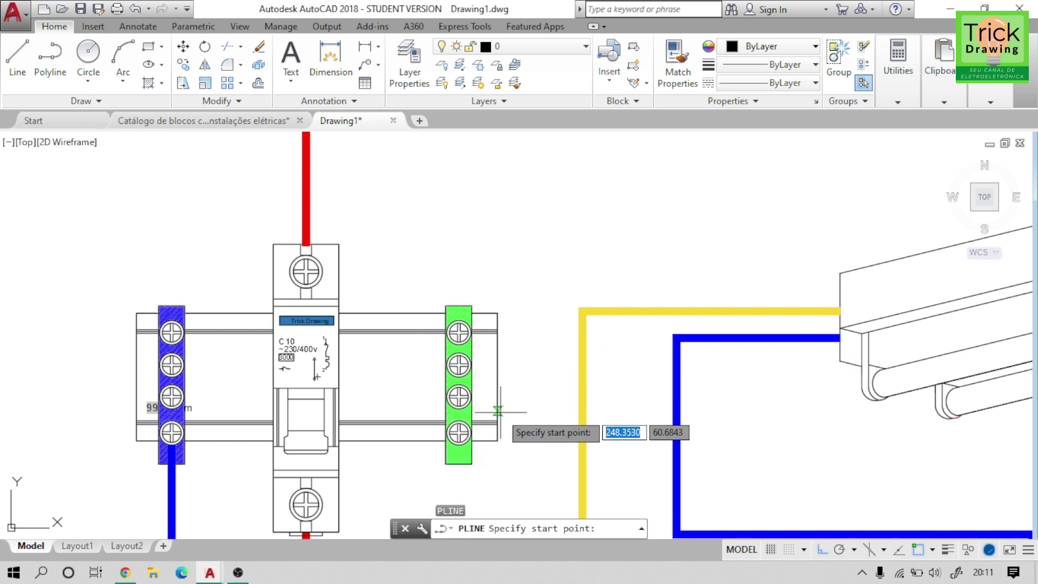
left_click(458, 397)
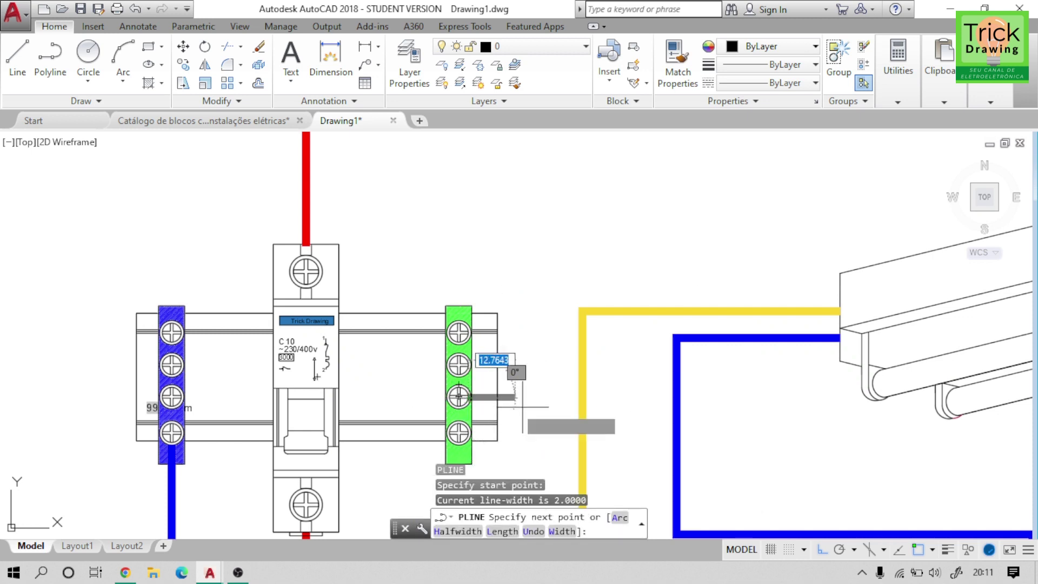
left_click(541, 405)
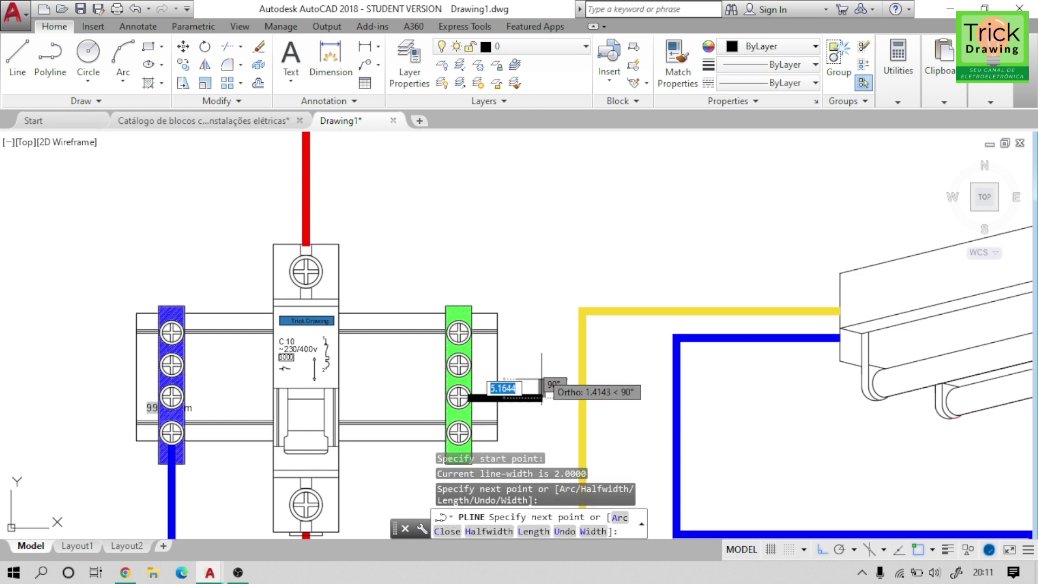
left_click(542, 274)
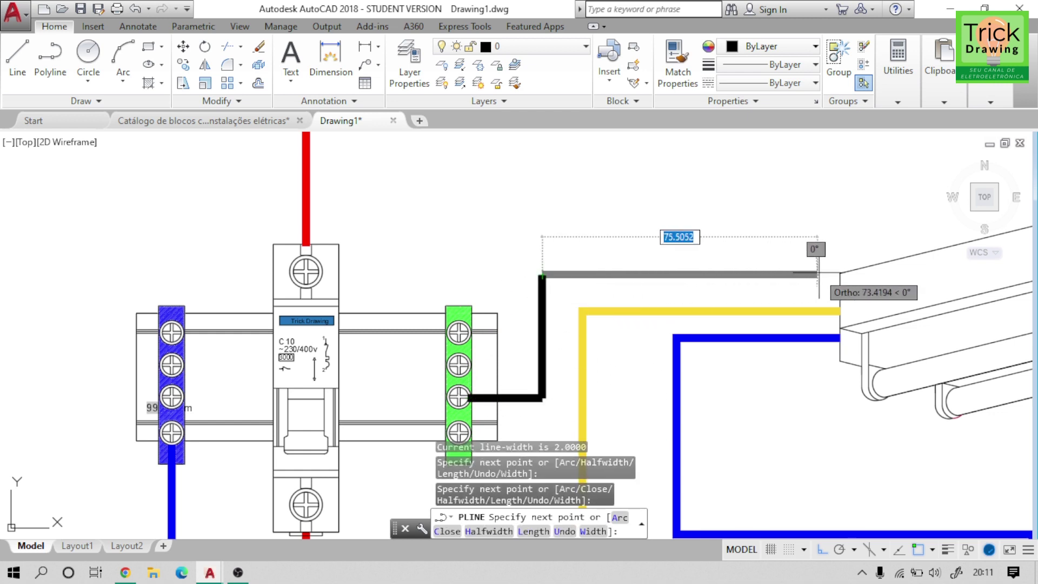
left_click(870, 282)
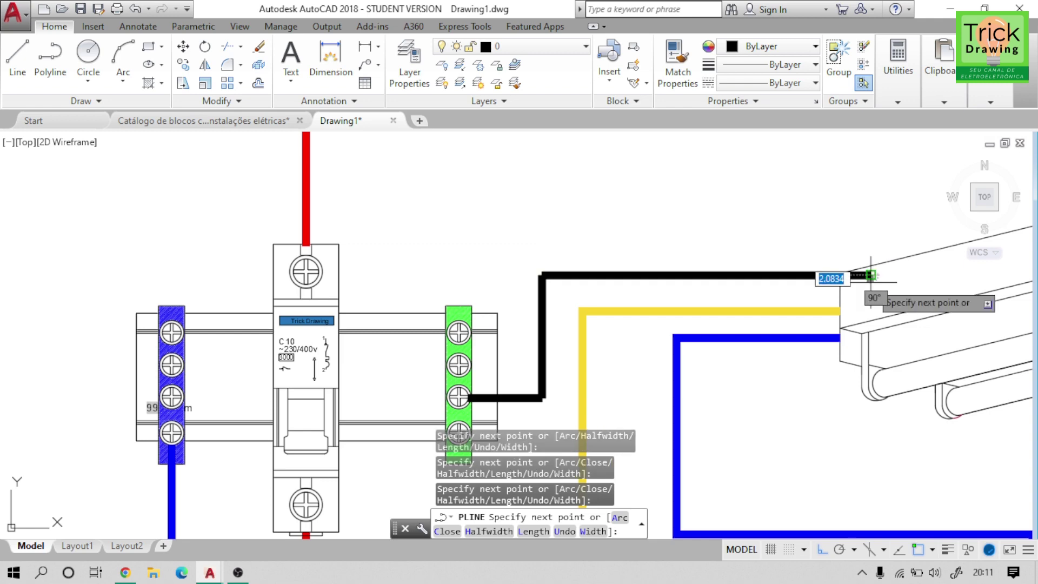
key("Escape")
middle_click_drag(871, 276, 678, 278)
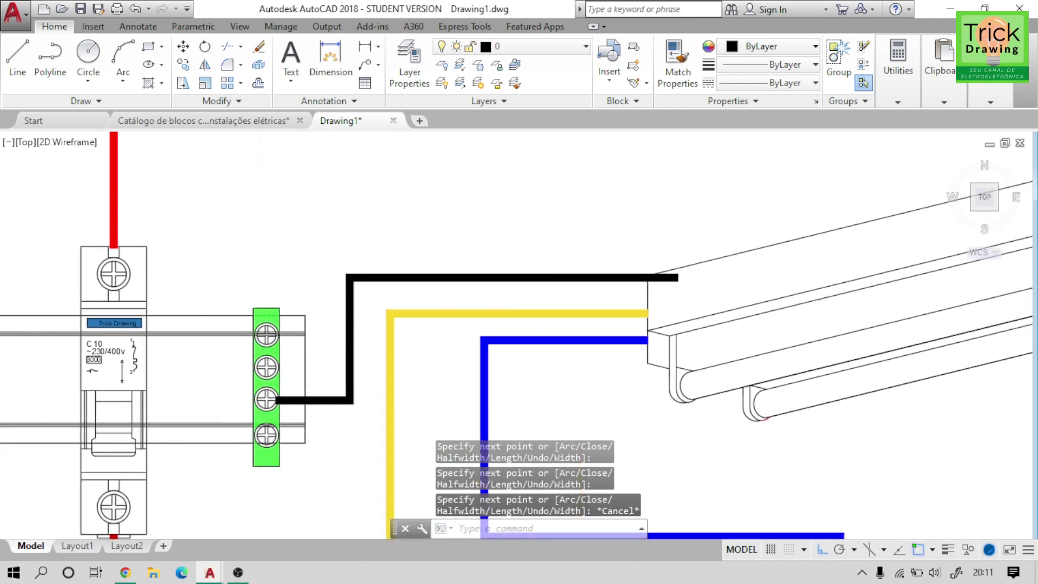
scroll(656, 273, "up", 4)
- Trim off the wire stub extending past the fixture edge
type("tr")
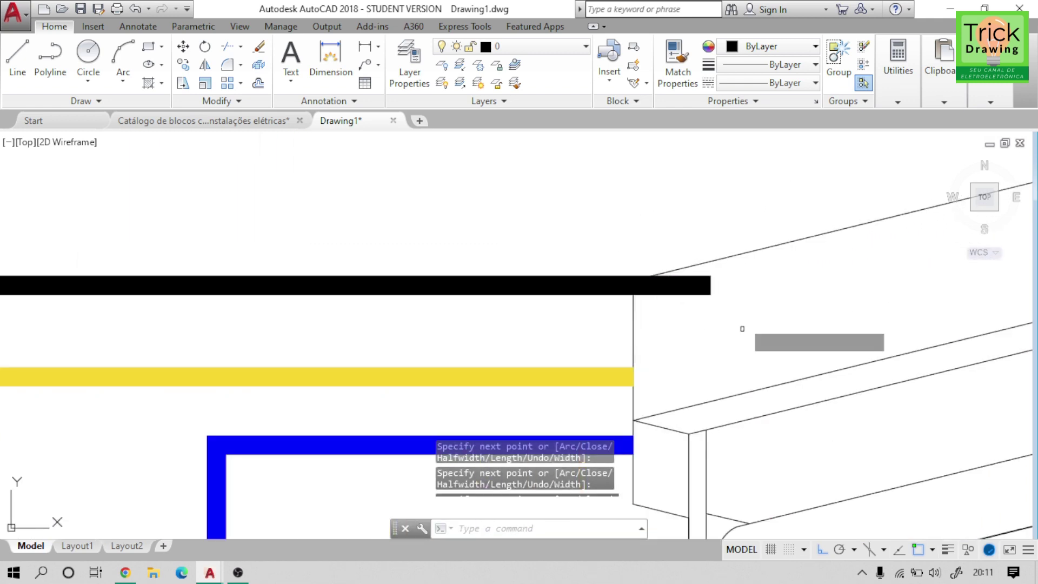
key("Return")
left_click(712, 287)
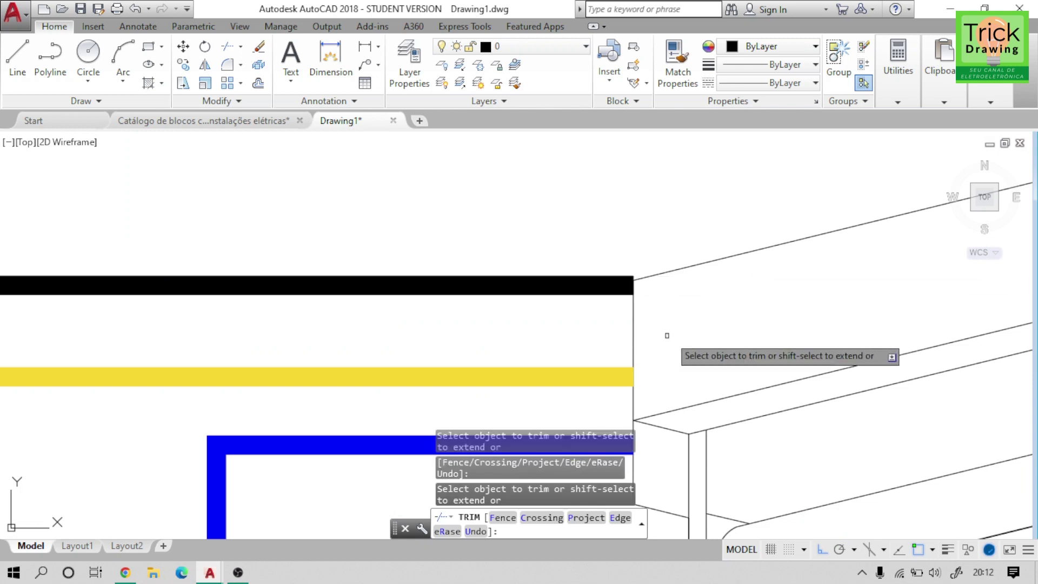
key("Escape")
scroll(691, 309, "down", 5)
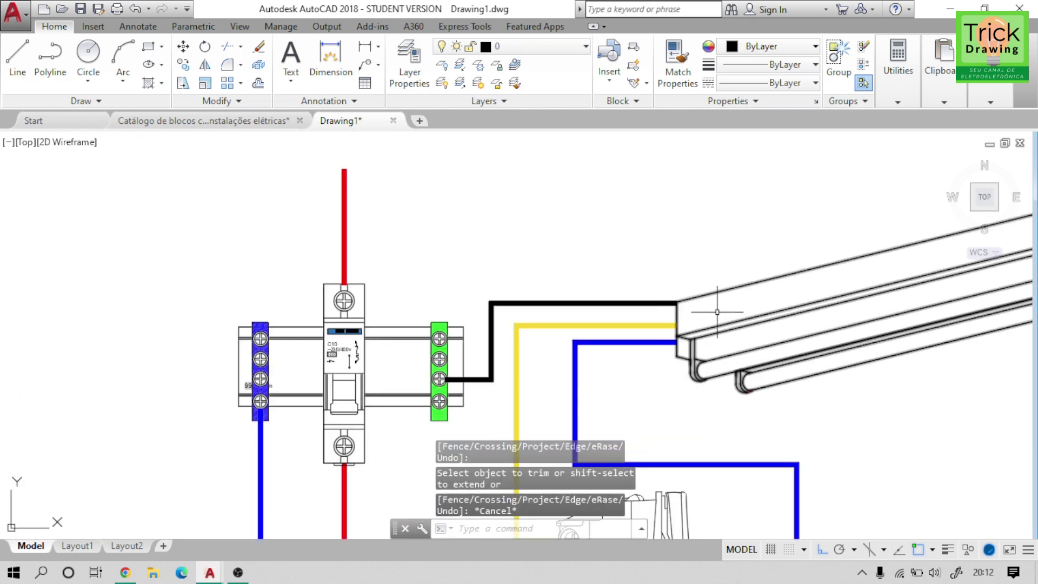
scroll(715, 315, "down", 2)
- Set the new wire's colour to Green
left_click(599, 306)
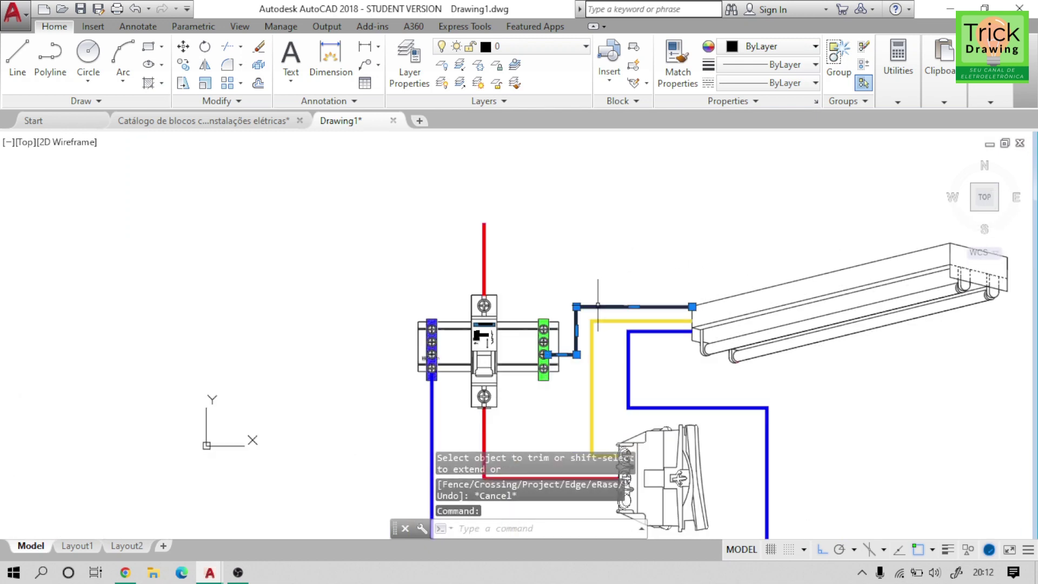
left_click(761, 48)
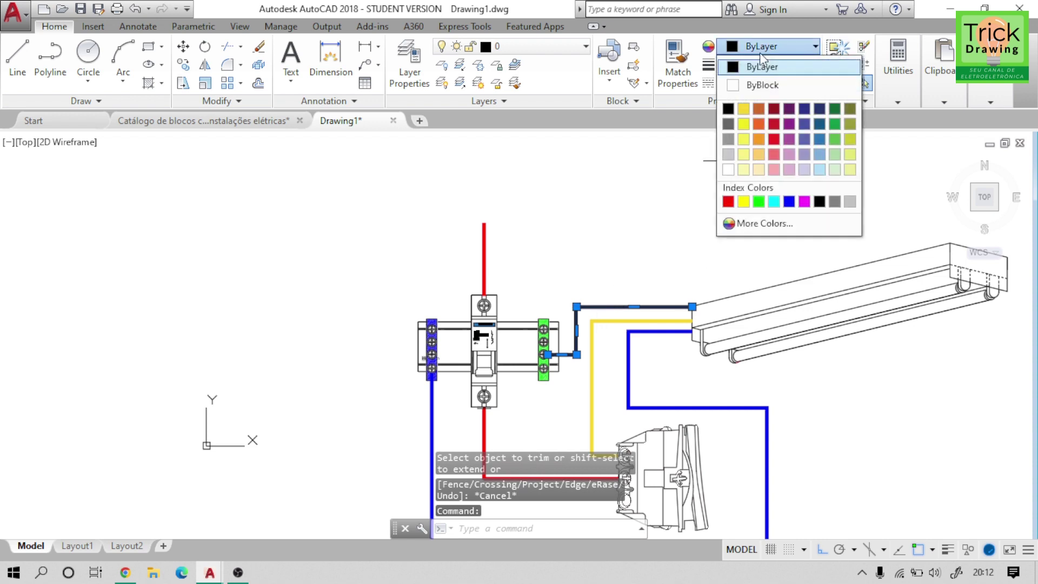
left_click(759, 201)
key("Escape")
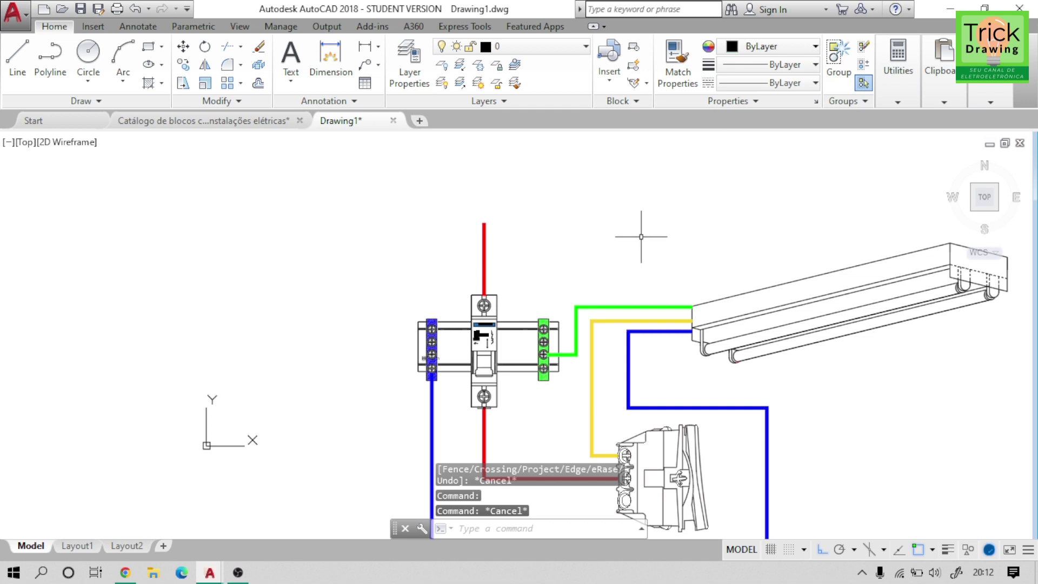
scroll(641, 236, "down", 2)
scroll(535, 292, "up", 1)
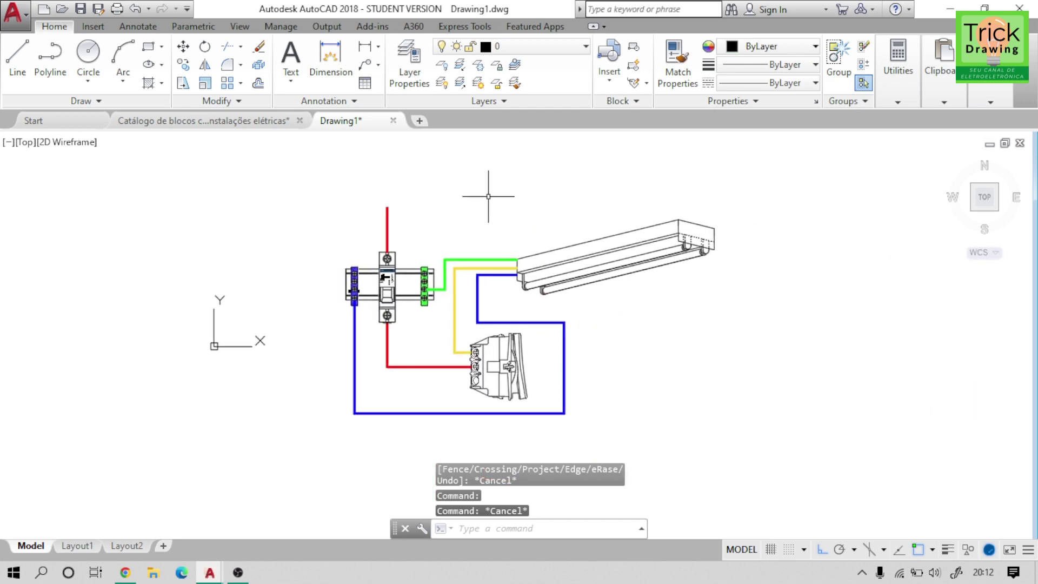
scroll(489, 196, "up", 2)
middle_click_drag(494, 209, 536, 162)
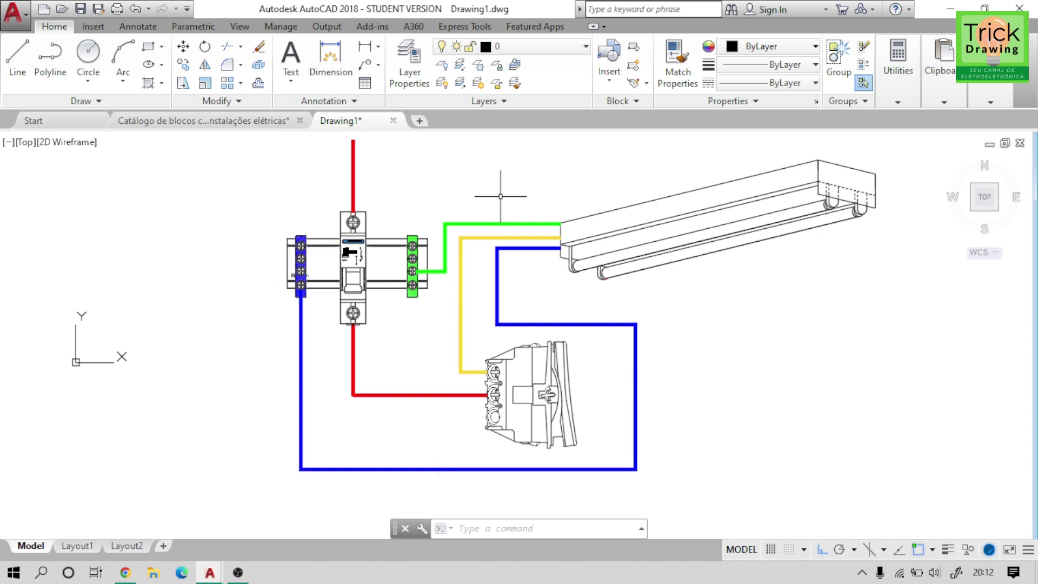
type("F")
- Start FILLET with a radius of 5
key("Return")
type("5")
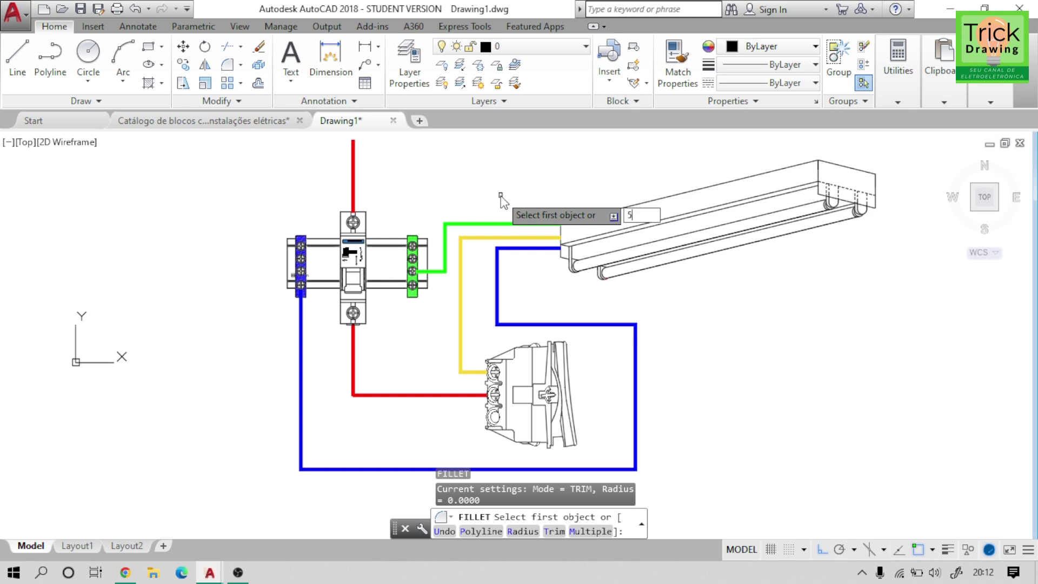
key("Escape")
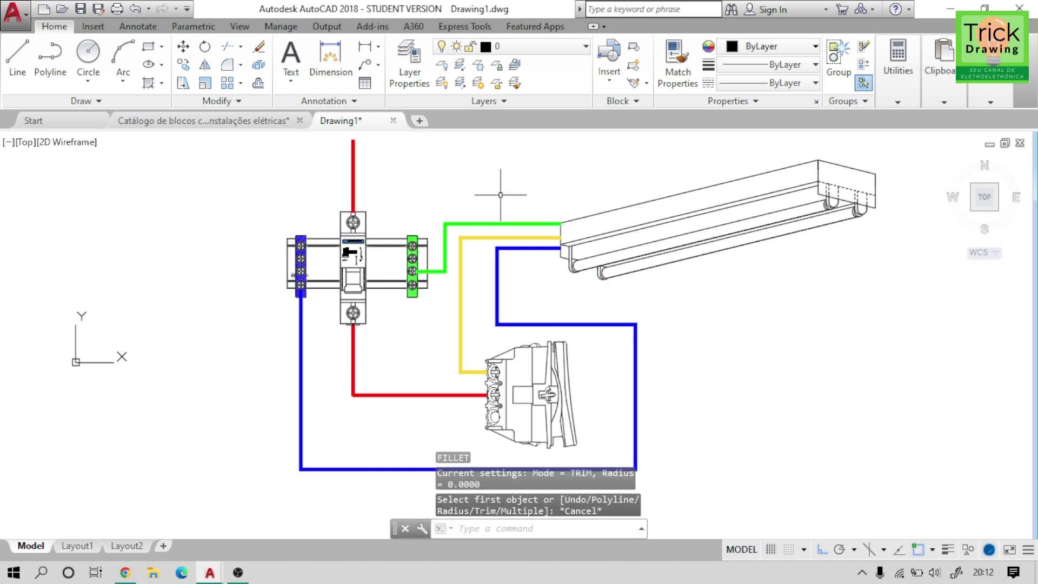
type("f")
key("Return")
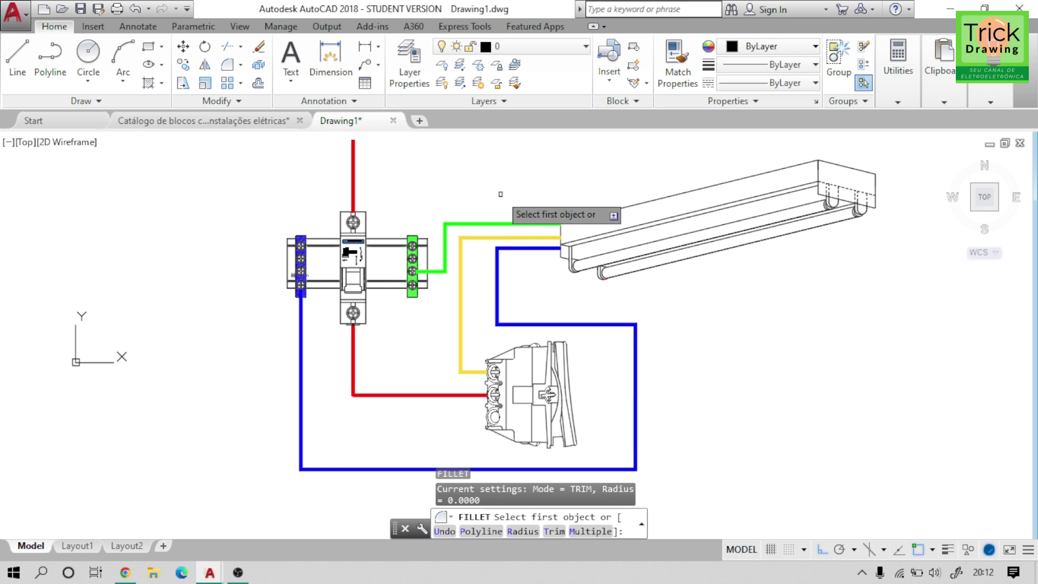
type("r")
key("Return")
type("5")
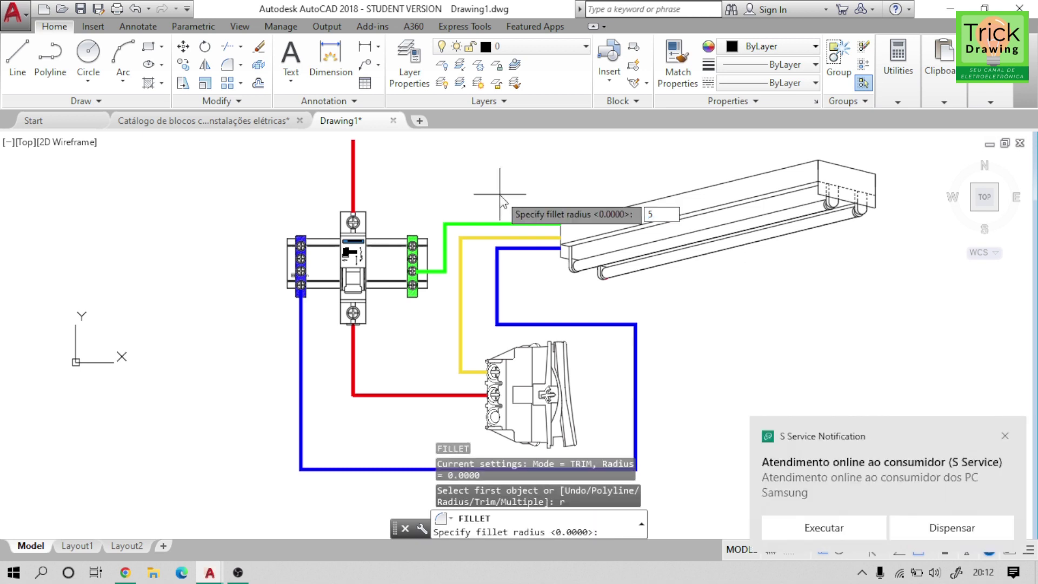
key("Return")
- Round the upper corners of the green and yellow wires
left_click(454, 237)
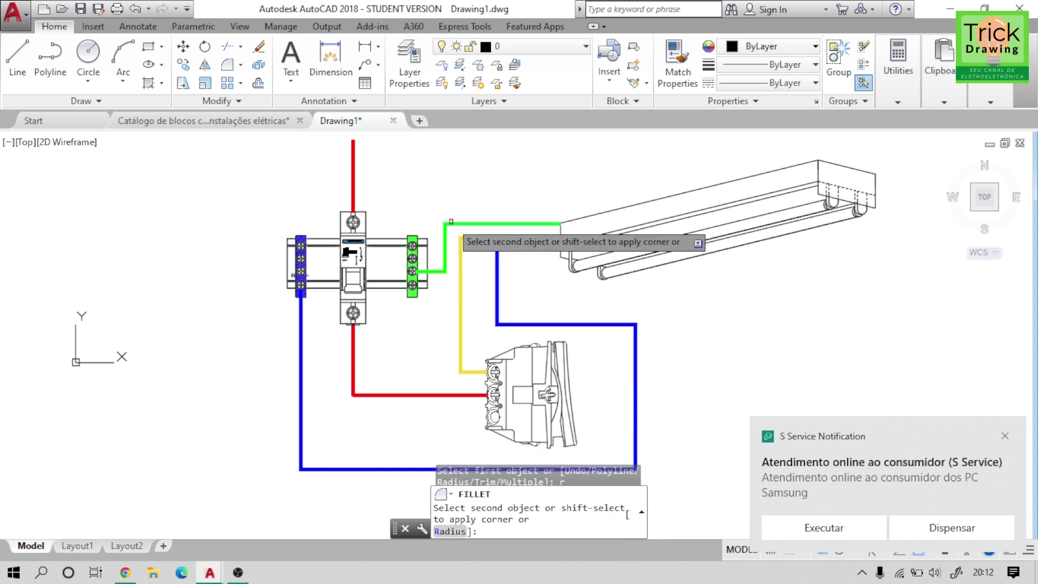
left_click(463, 249)
scroll(468, 248, "up", 4)
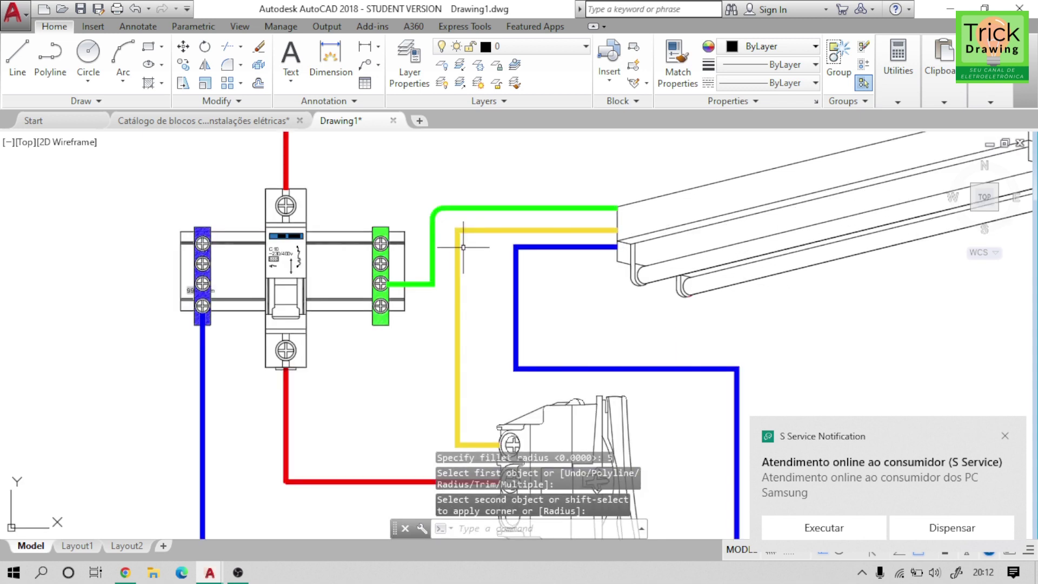
scroll(469, 248, "up", 2)
key("Return")
left_click(480, 206)
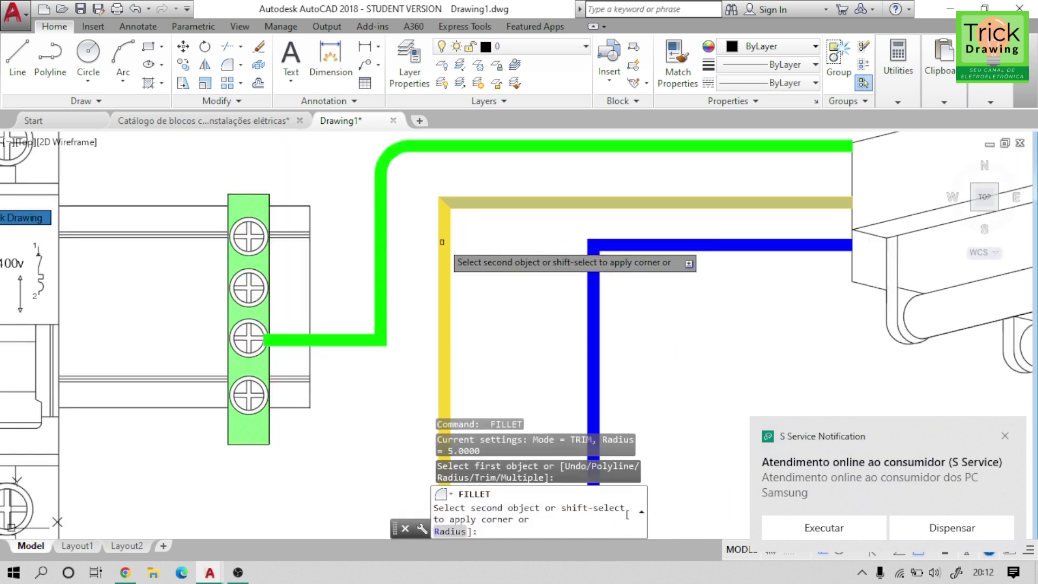
left_click(627, 251)
- Round the blue wire's corners around the switch
key("Return")
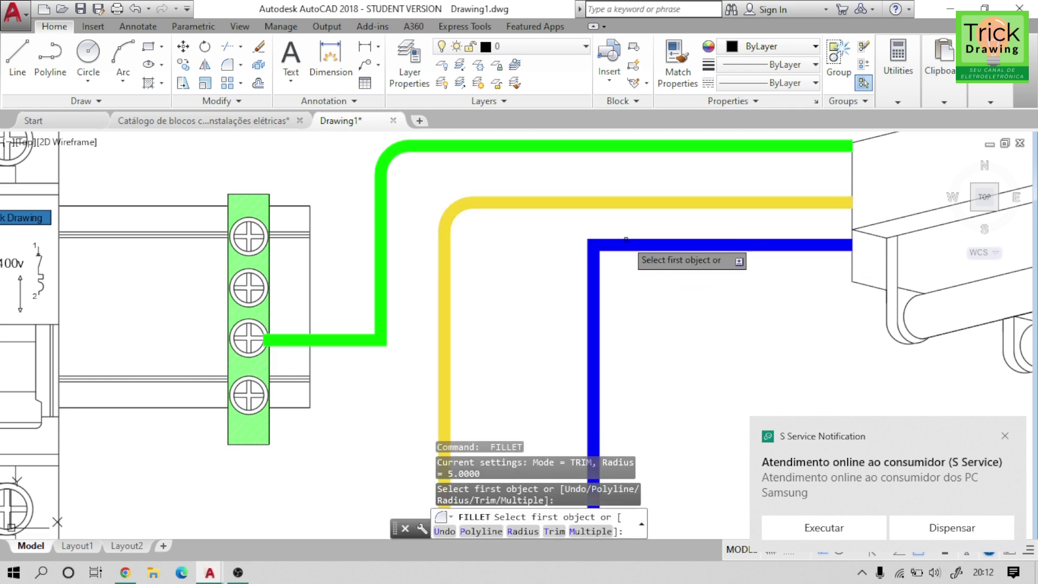
scroll(593, 373, "down", 5)
scroll(730, 330, "up", 5)
left_click(731, 330)
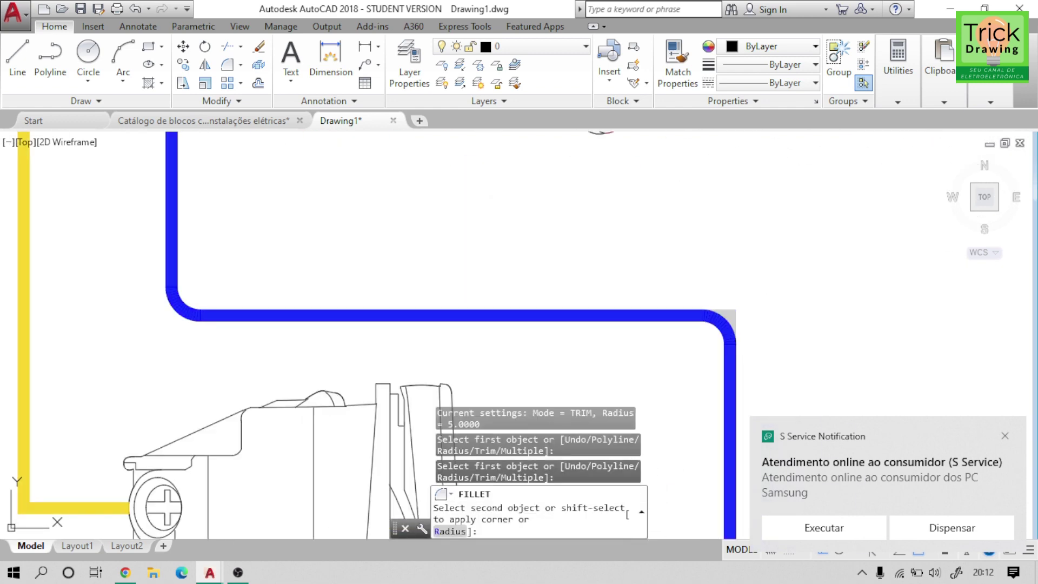
left_click(676, 316)
key("Return")
left_click(697, 268)
left_click(649, 336)
scroll(222, 382, "up", 3)
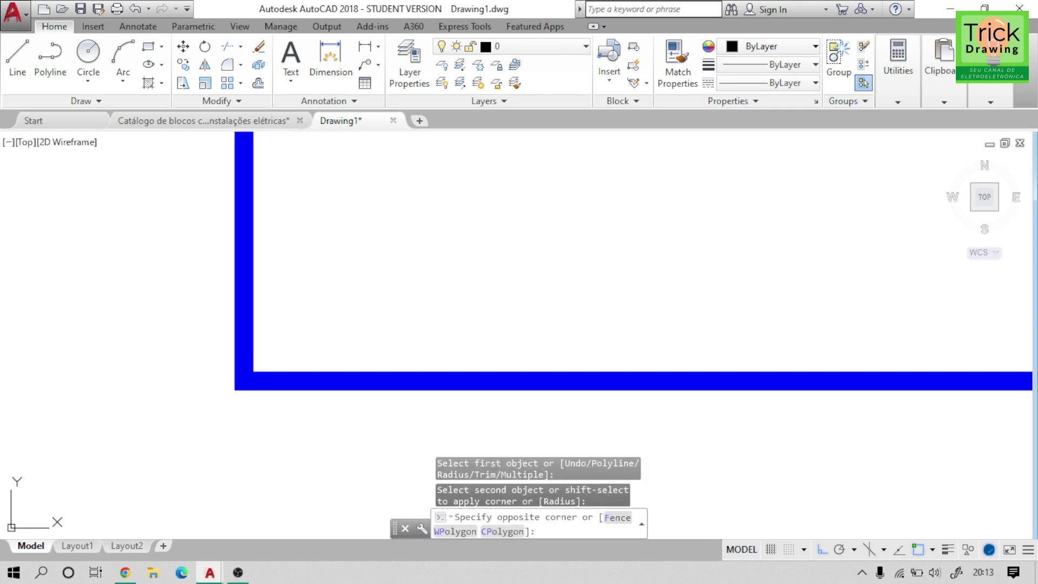
key("Return")
left_click(244, 379)
- Round the red wire's corner and the yellow wire's lower corner
key("Return")
scroll(261, 385, "down", 5)
scroll(429, 330, "up", 5)
left_click(429, 330)
left_click(373, 308)
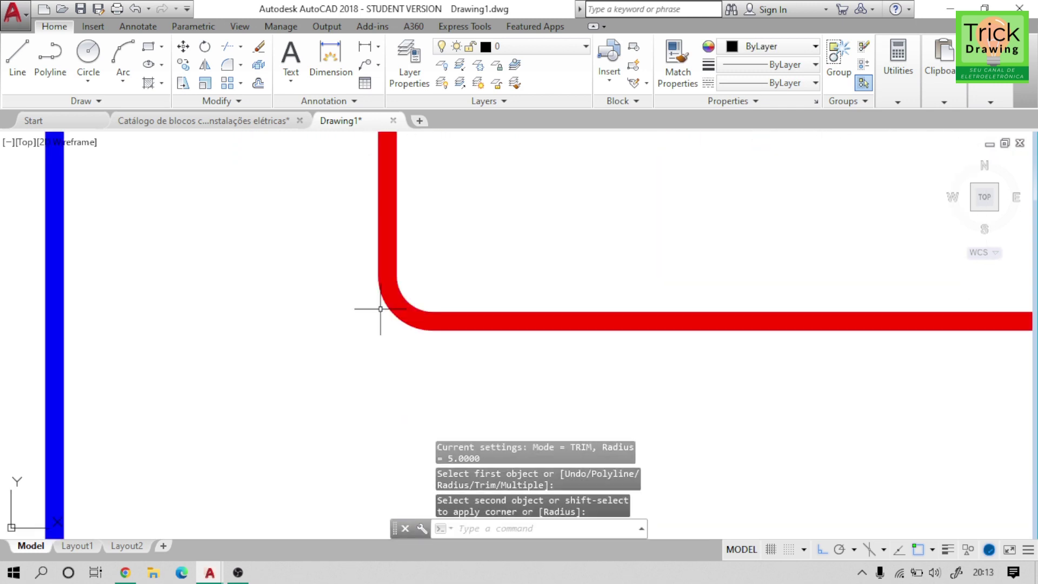
key("Return")
scroll(465, 346, "up", 5)
left_click(449, 331)
left_click(425, 302)
middle_click_drag(714, 307, 568, 364)
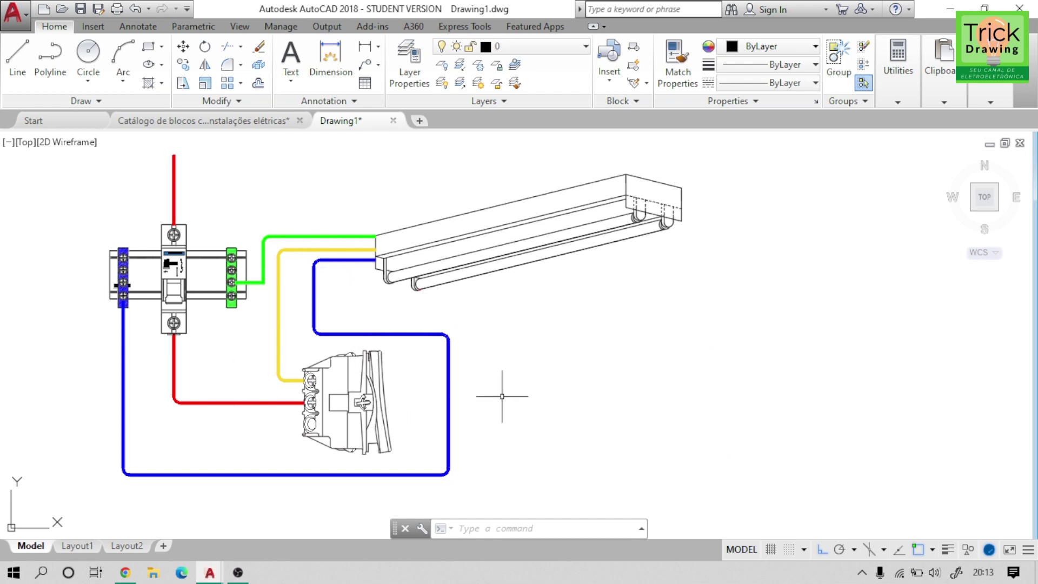
middle_click_drag(300, 202, 428, 193)
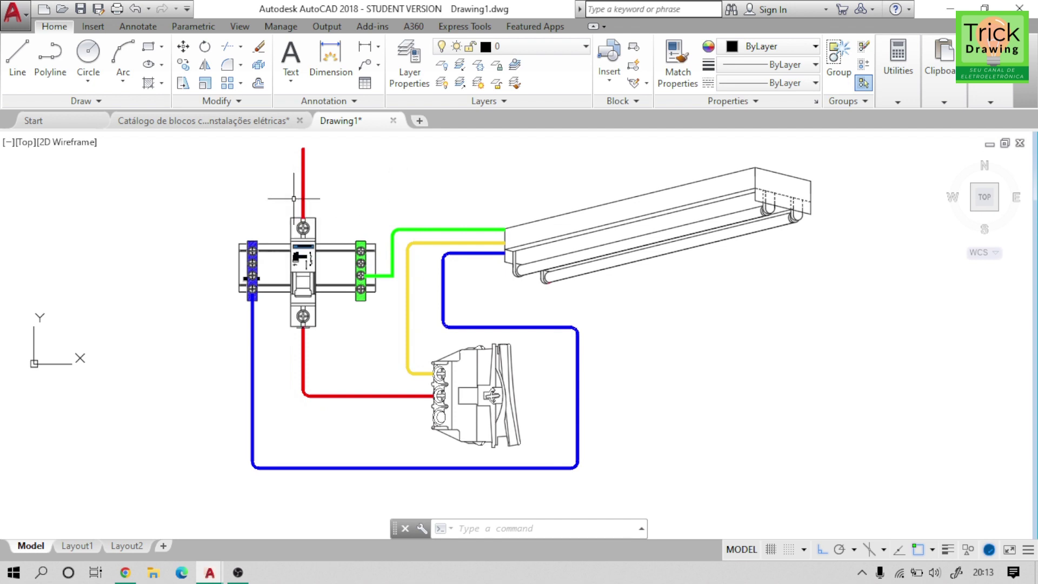
scroll(293, 198, "up", 6)
scroll(303, 171, "up", 2)
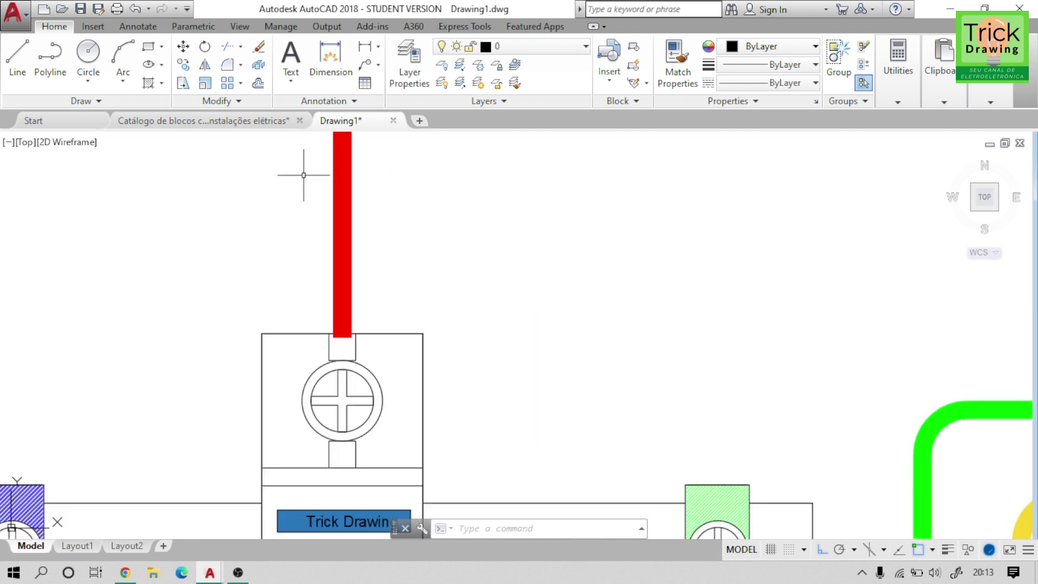
- Draw a short polyline sleeve with half-width 1.5 at the red wire's breaker end
type("pl")
key("Return")
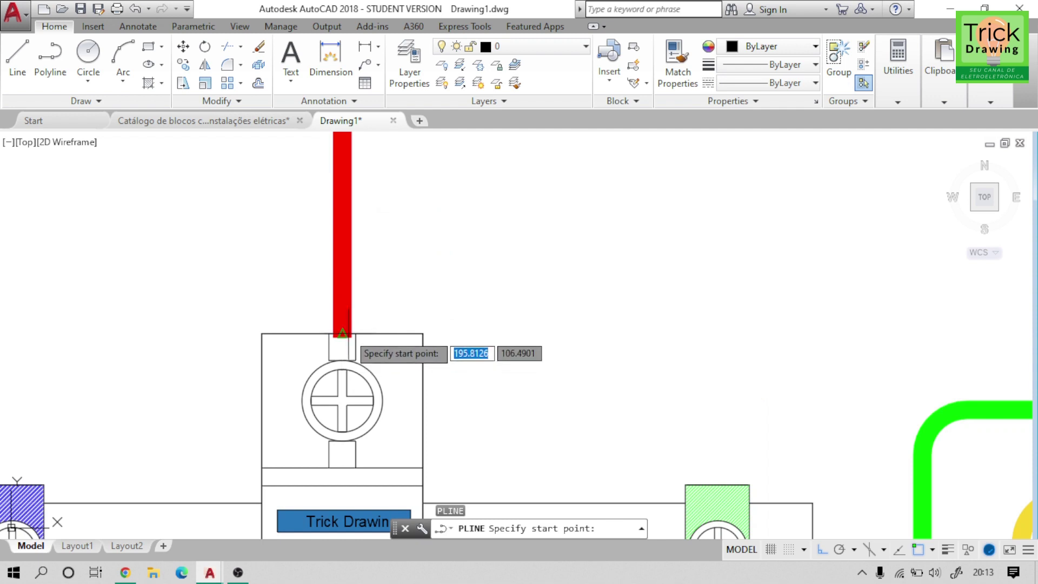
left_click(343, 337)
type("h")
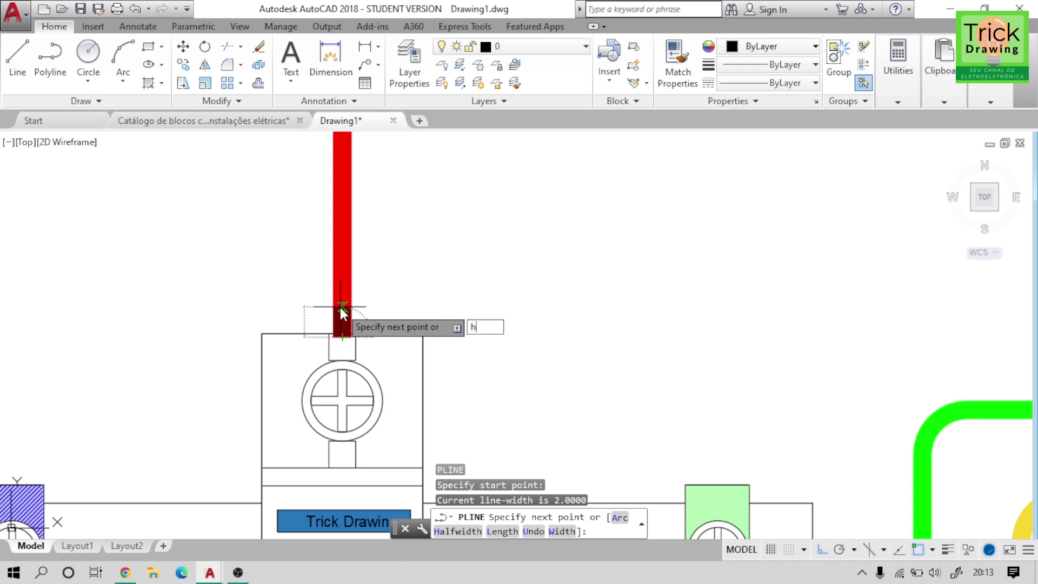
key("Return")
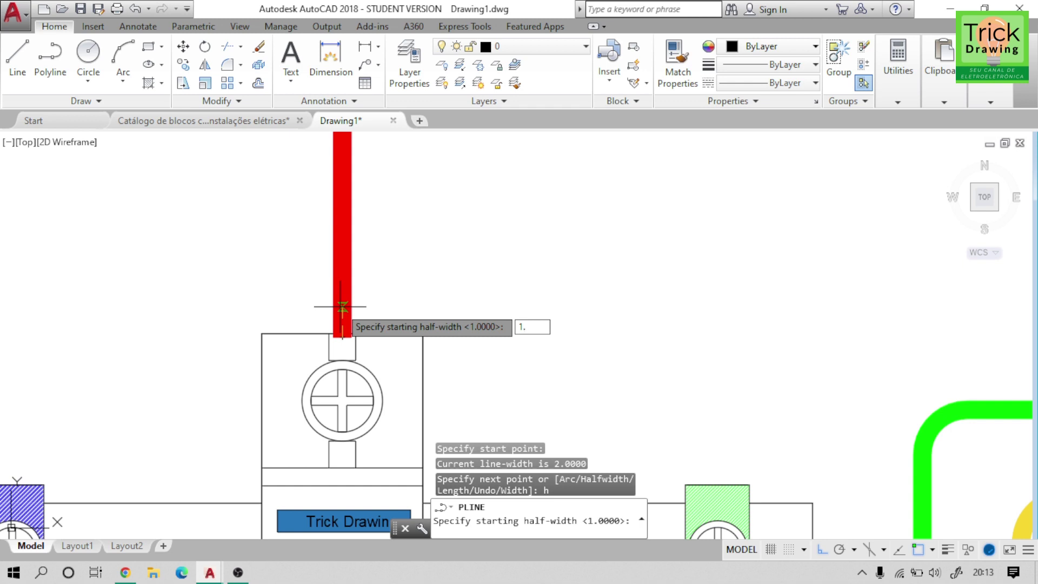
key("Return")
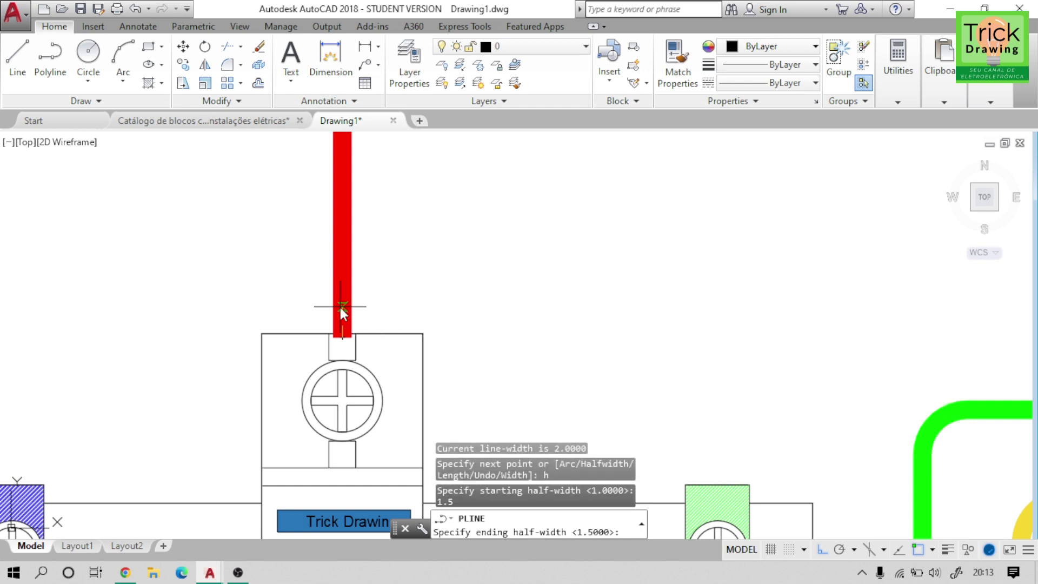
type("1.5")
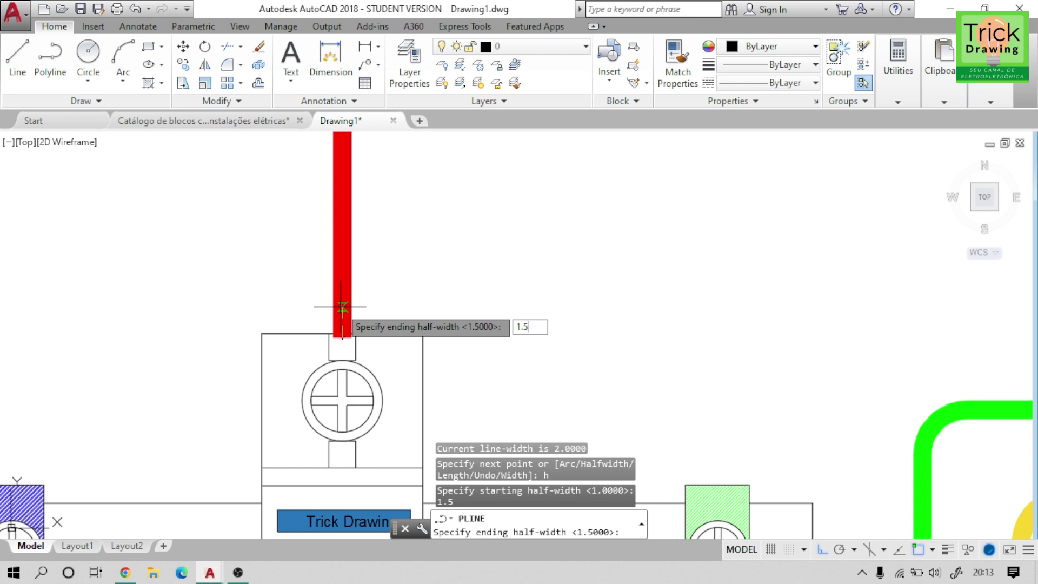
key("Return")
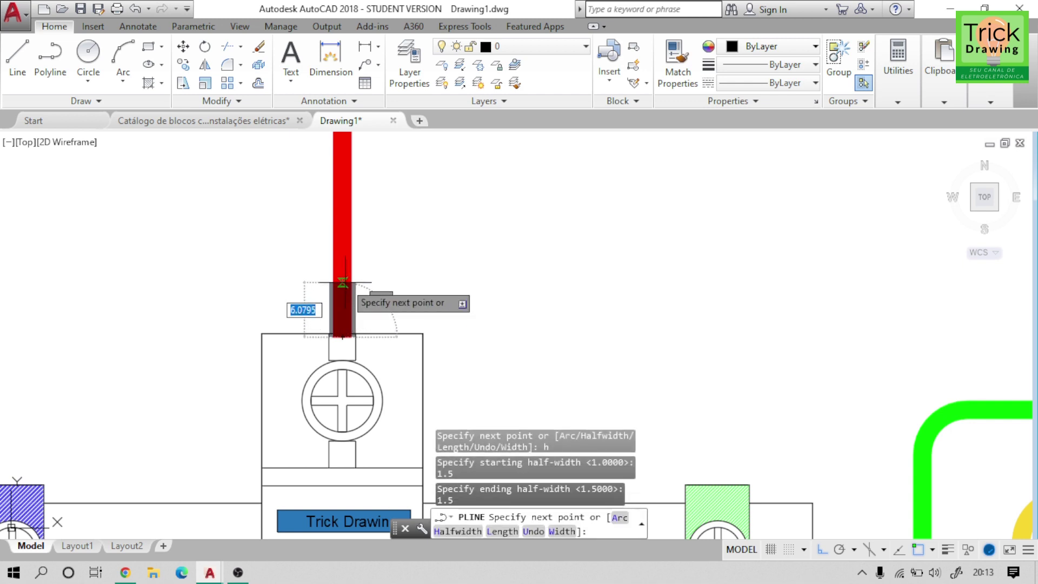
left_click(342, 282)
key("Escape")
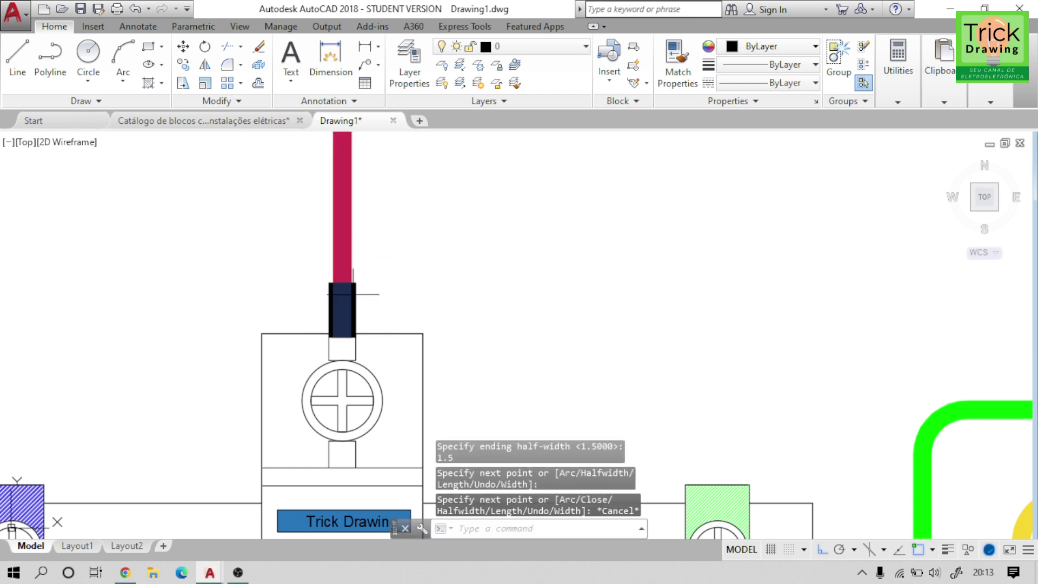
- Colour the sleeve blue 39,118,187
left_click(352, 296)
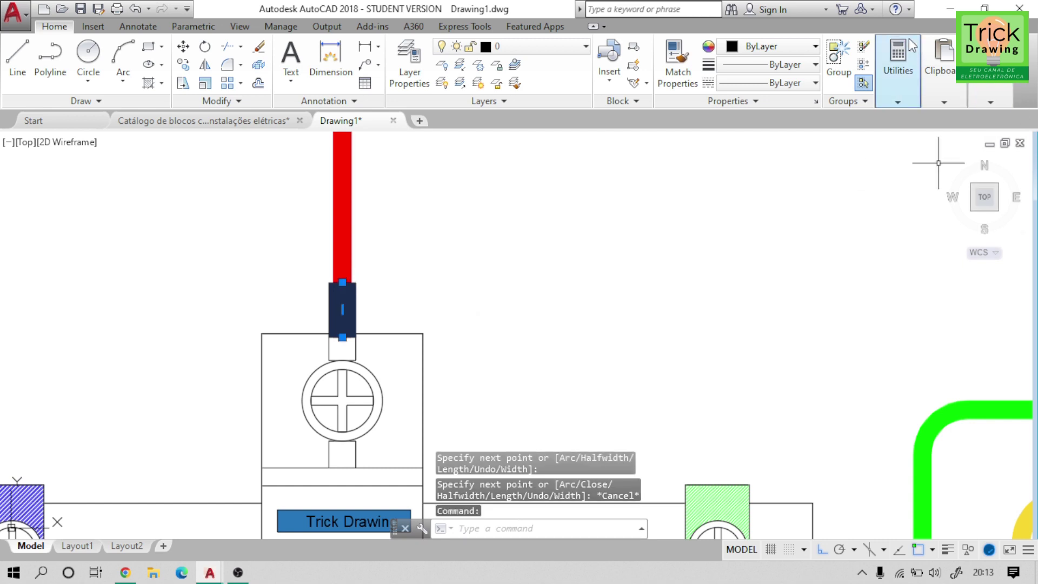
left_click(795, 49)
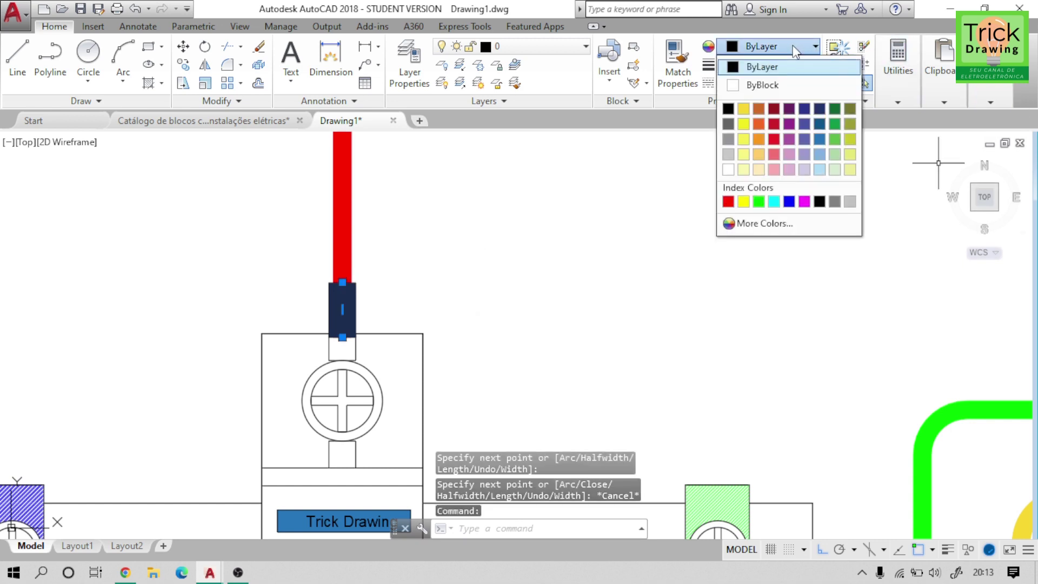
left_click(819, 142)
key("Escape")
scroll(411, 294, "down", 1)
type("C")
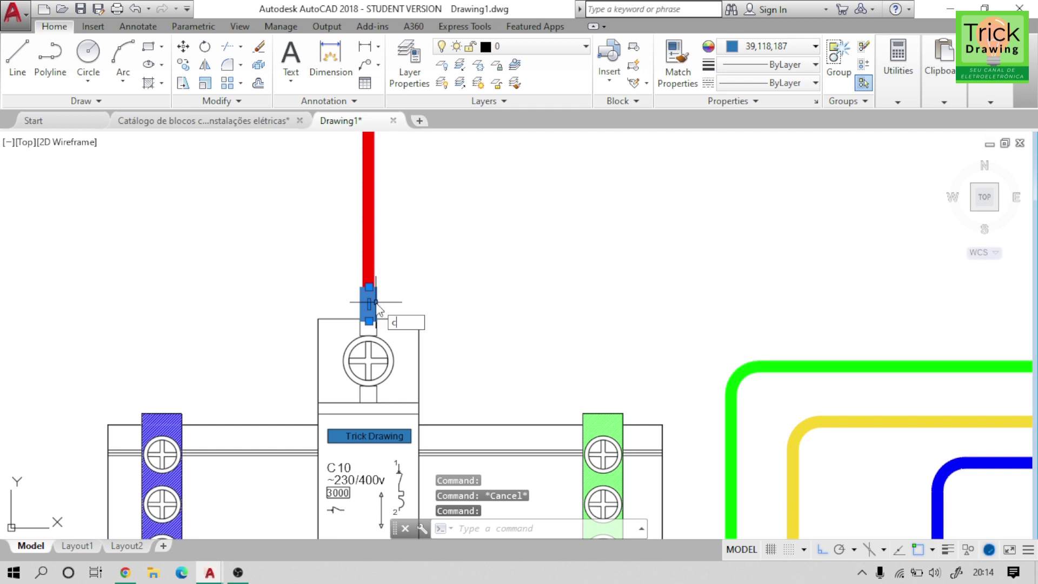
- Copy the sleeve with Ortho off onto the red wire below the breaker
type("p")
key("Return")
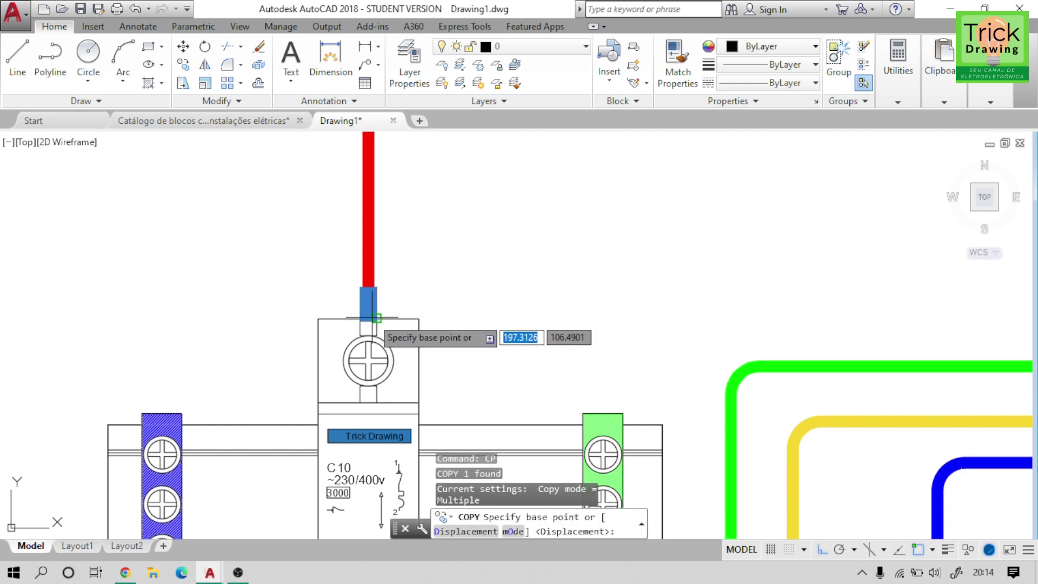
left_click(377, 318)
scroll(595, 280, "down", 5)
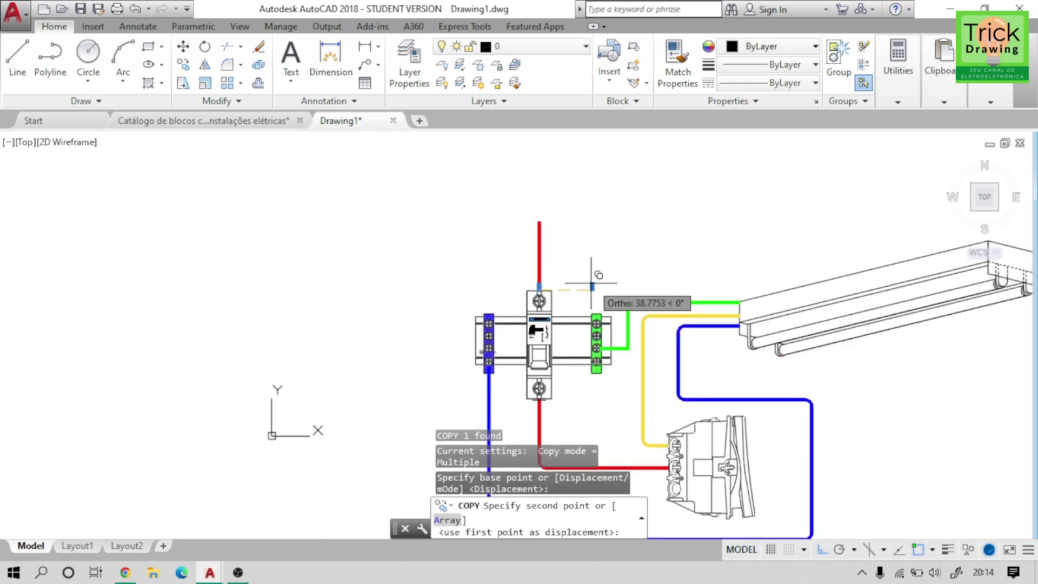
key("F8")
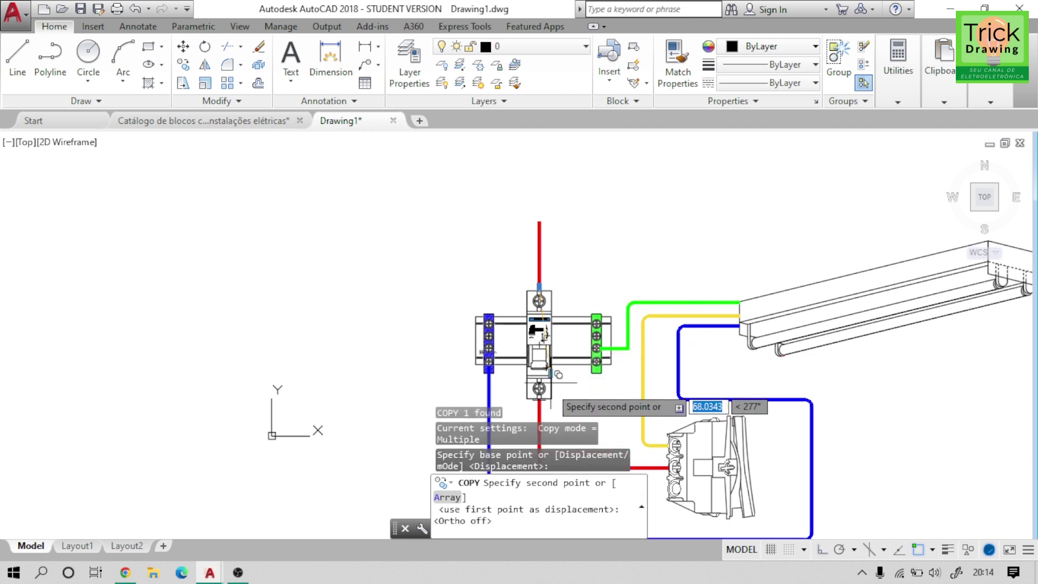
middle_click_drag(551, 383, 582, 243)
scroll(578, 238, "up", 4)
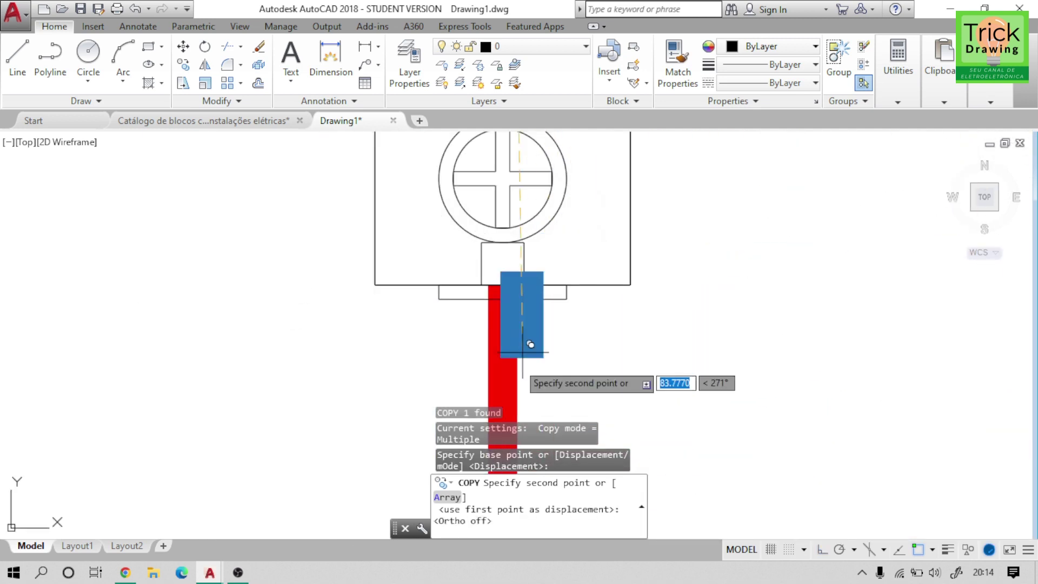
left_click(503, 367)
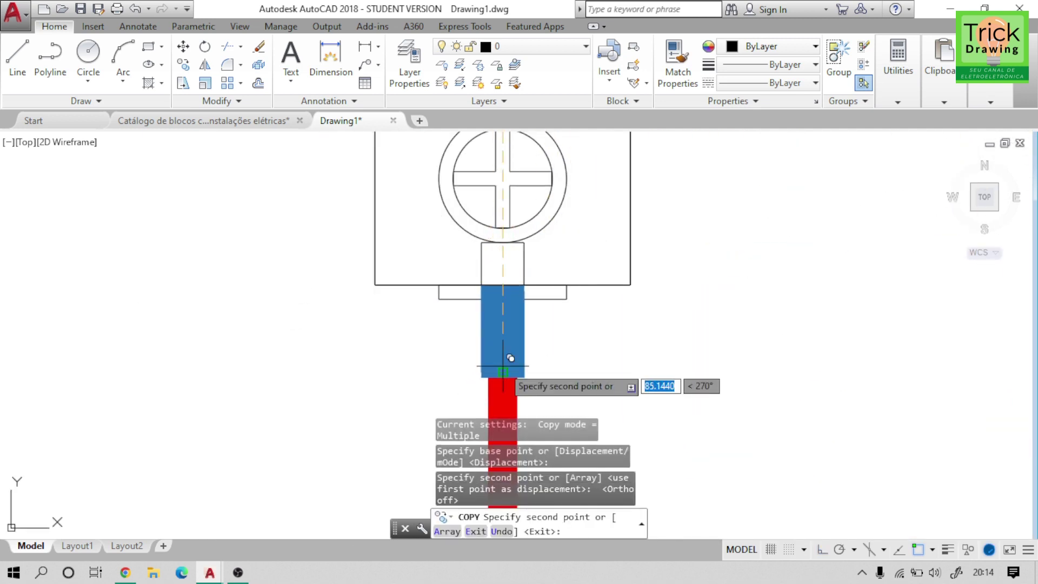
- Place further sleeve copies on the blue wire's end and beside the green terminal
scroll(378, 351, "down", 3)
scroll(374, 292, "up", 3)
scroll(380, 279, "up", 2)
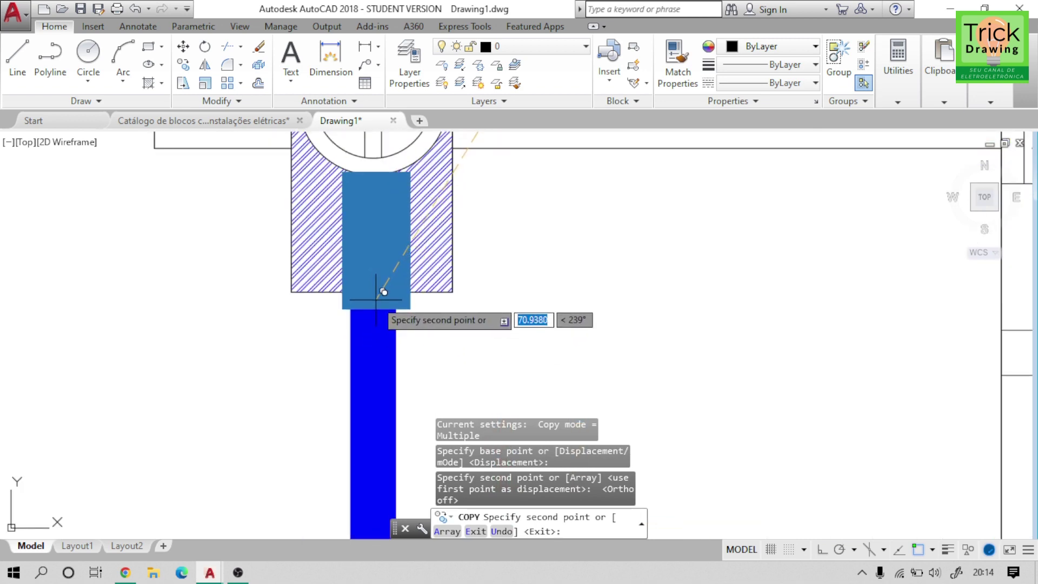
left_click(383, 292)
scroll(384, 292, "down", 2)
scroll(379, 271, "down", 3)
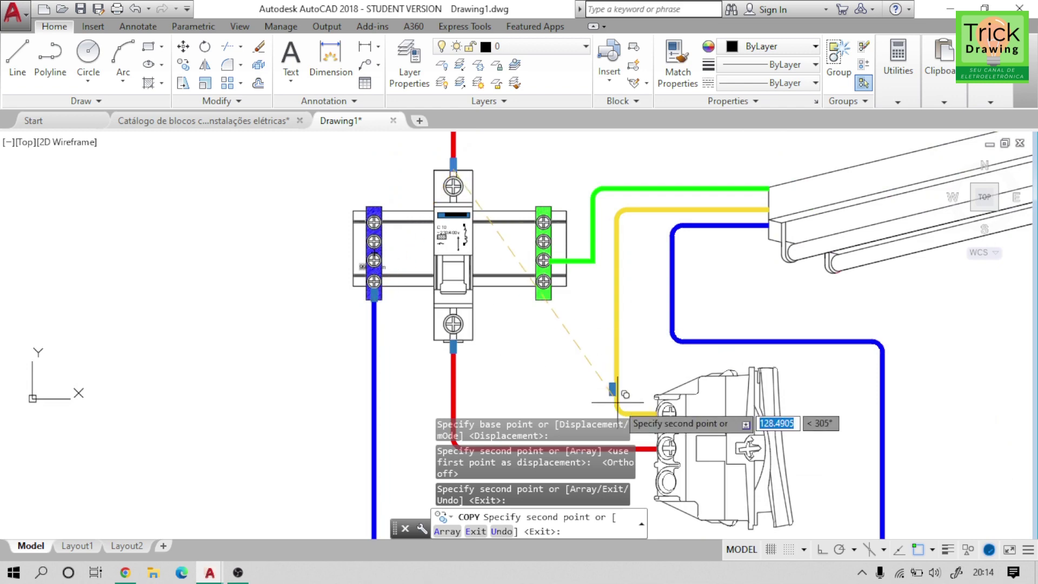
middle_click_drag(754, 301, 758, 95)
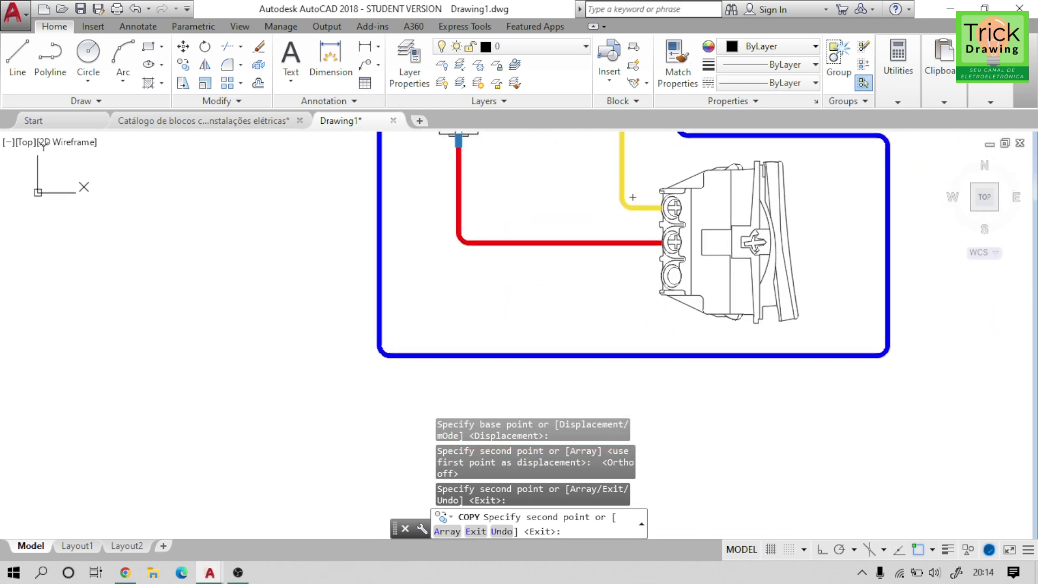
middle_click_drag(633, 197, 627, 411)
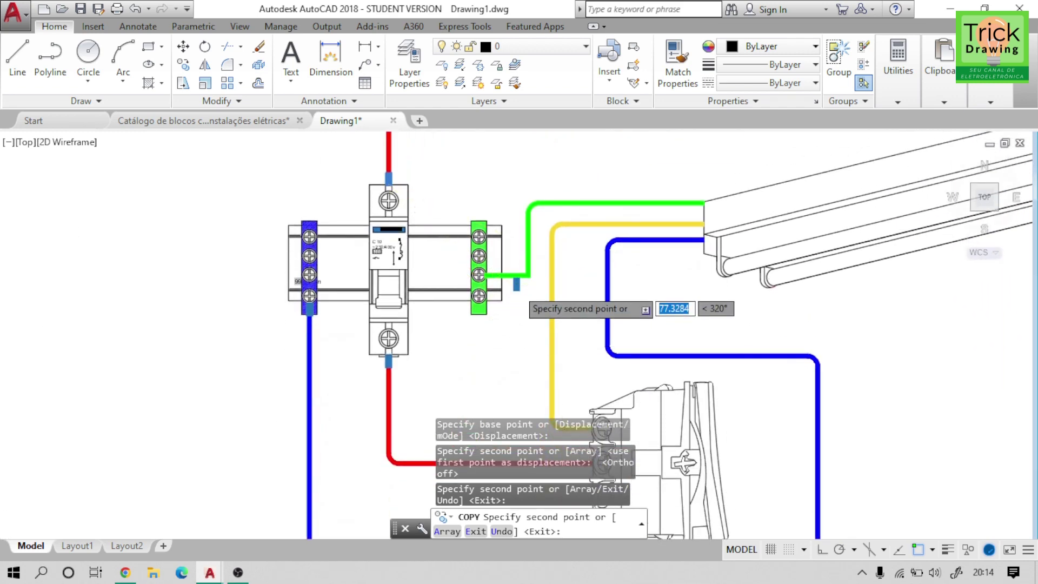
scroll(512, 288, "up", 5)
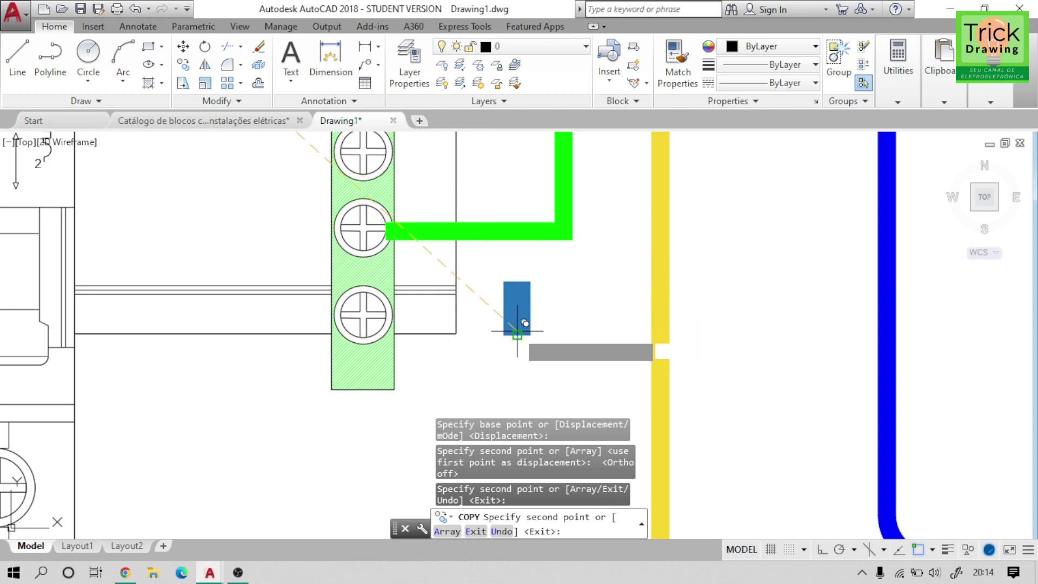
key("Return")
- Select the loose sleeve and use MOCORO to move it from its bottom middle onto the green wire's end
left_click(570, 271)
left_click(499, 333)
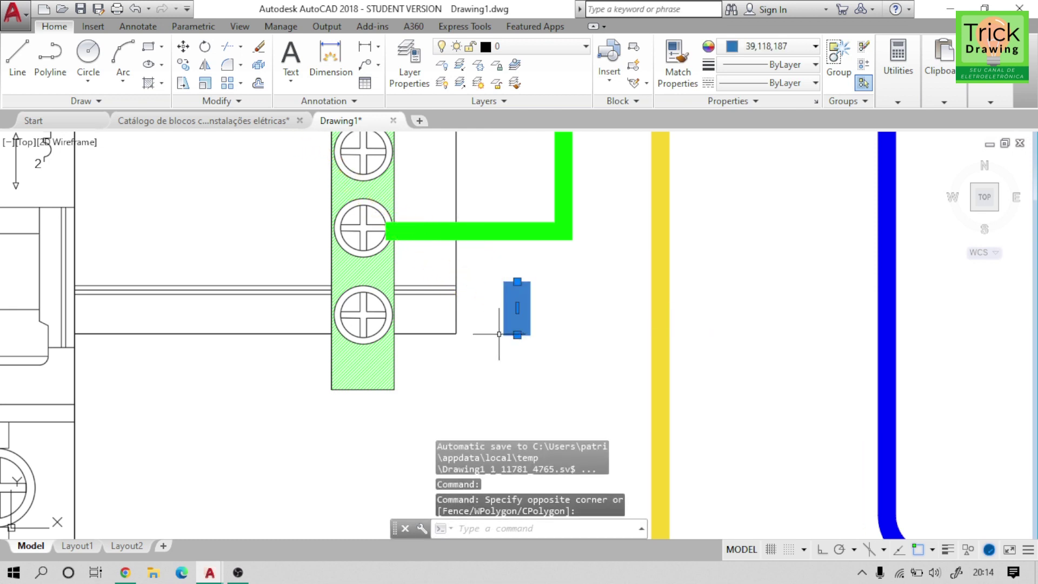
type("MOCORO")
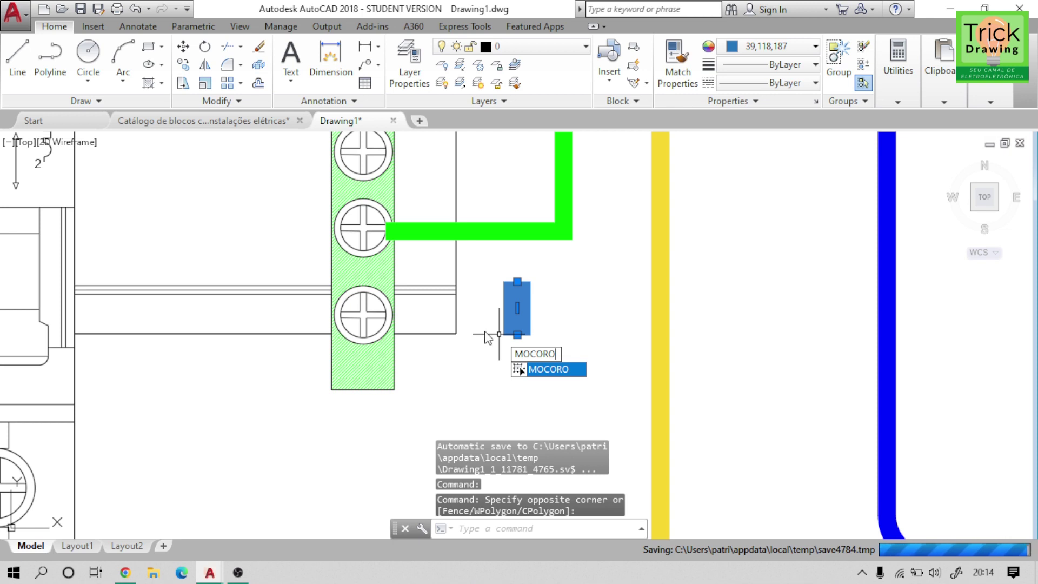
key("Return")
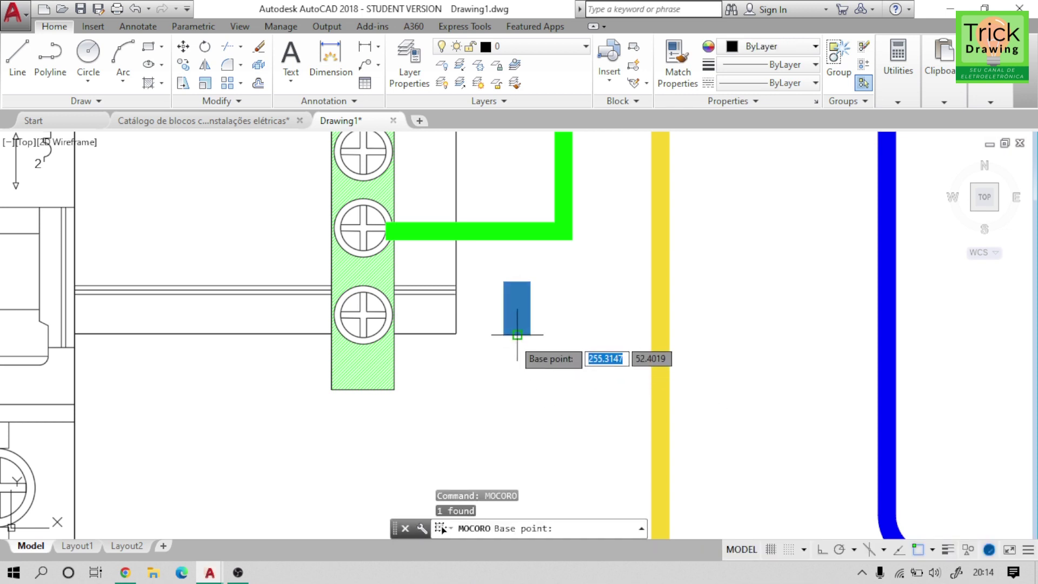
left_click(517, 335)
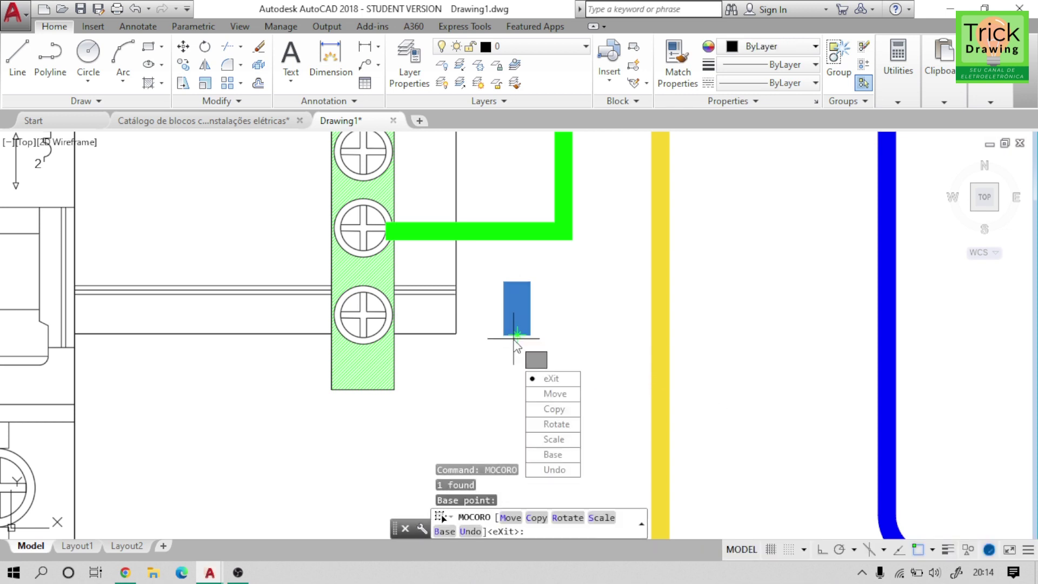
left_click(546, 395)
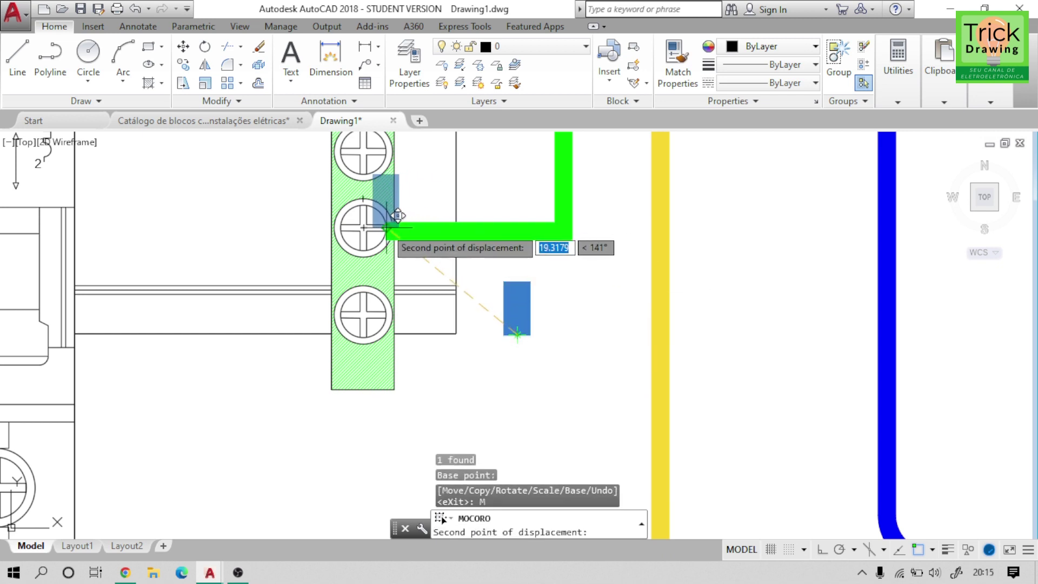
scroll(400, 215, "up", 1)
scroll(395, 215, "up", 5)
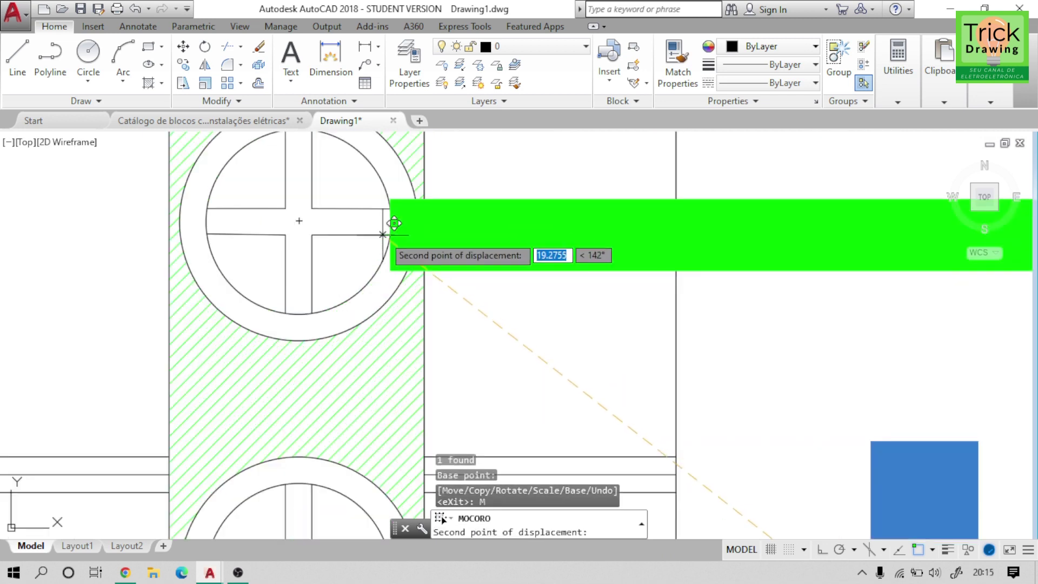
left_click(389, 235)
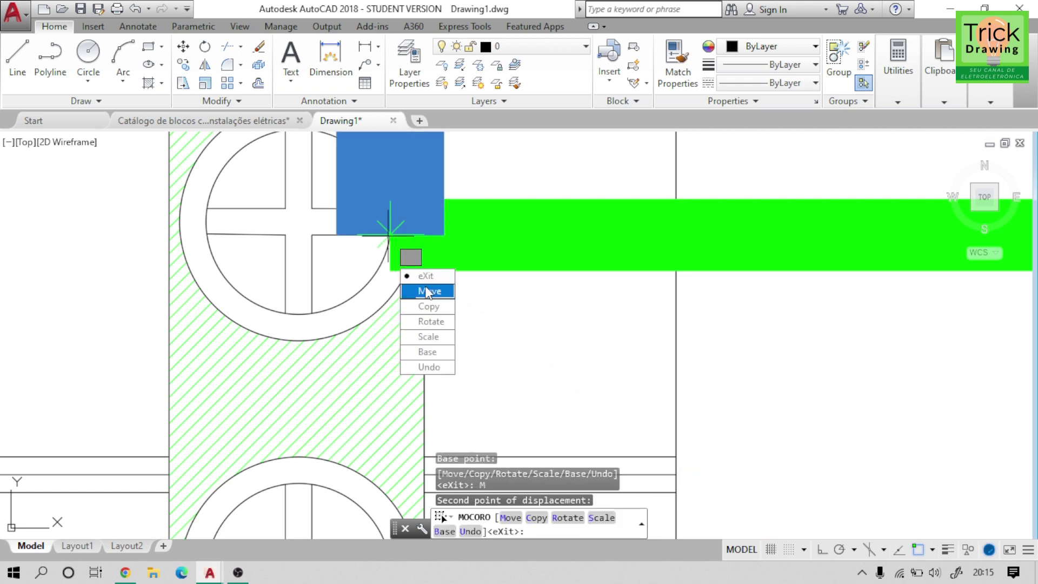
- Rotate the sleeve 270° with Ortho on so it lies along the green wire
left_click(431, 322)
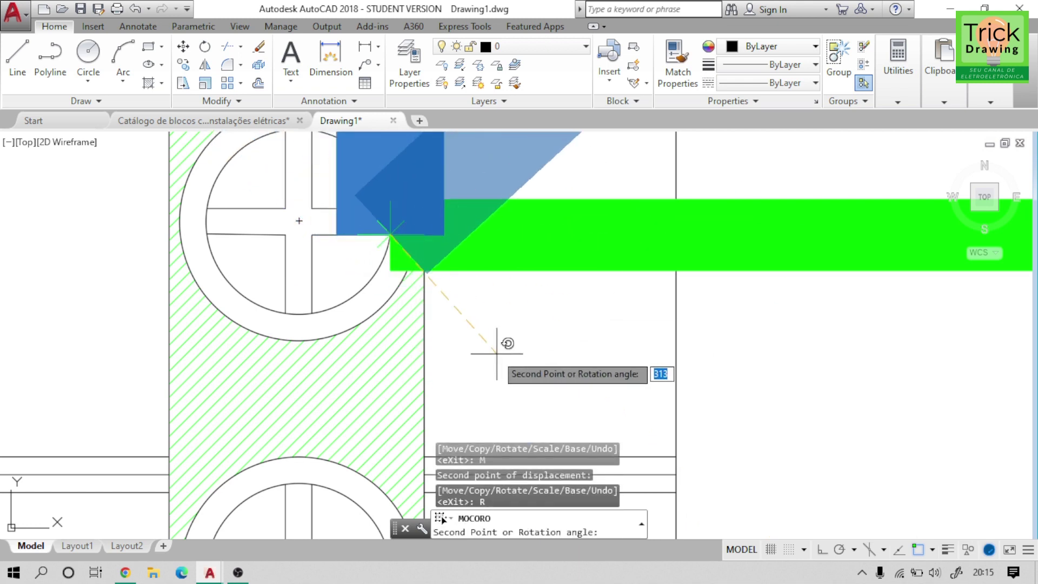
key("F8")
left_click(388, 405)
key("Down")
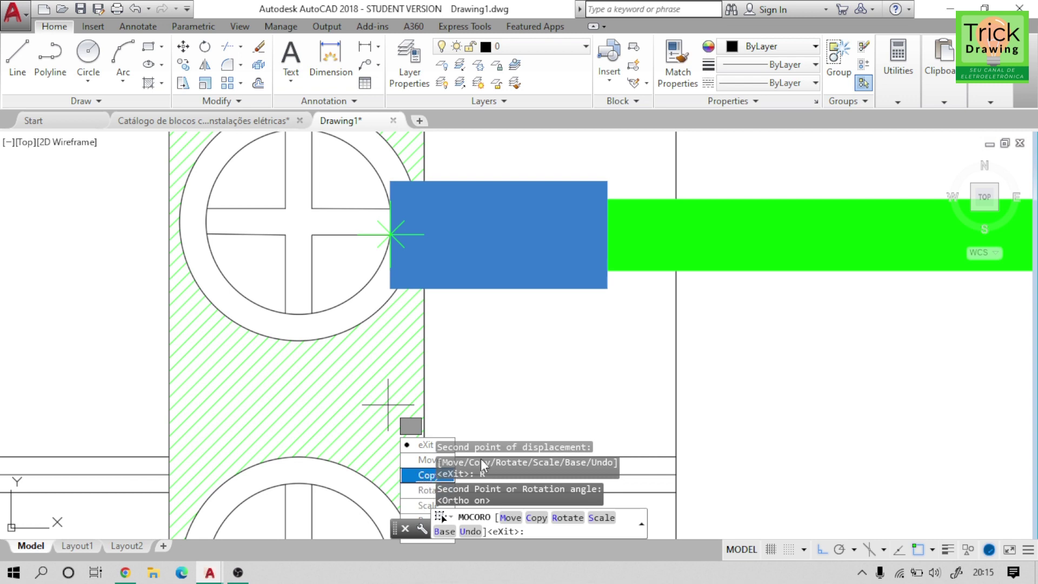
- Choose MOCORO's Copy option and pan toward the outlet wiring
middle_click_drag(482, 414, 483, 239)
key("Down")
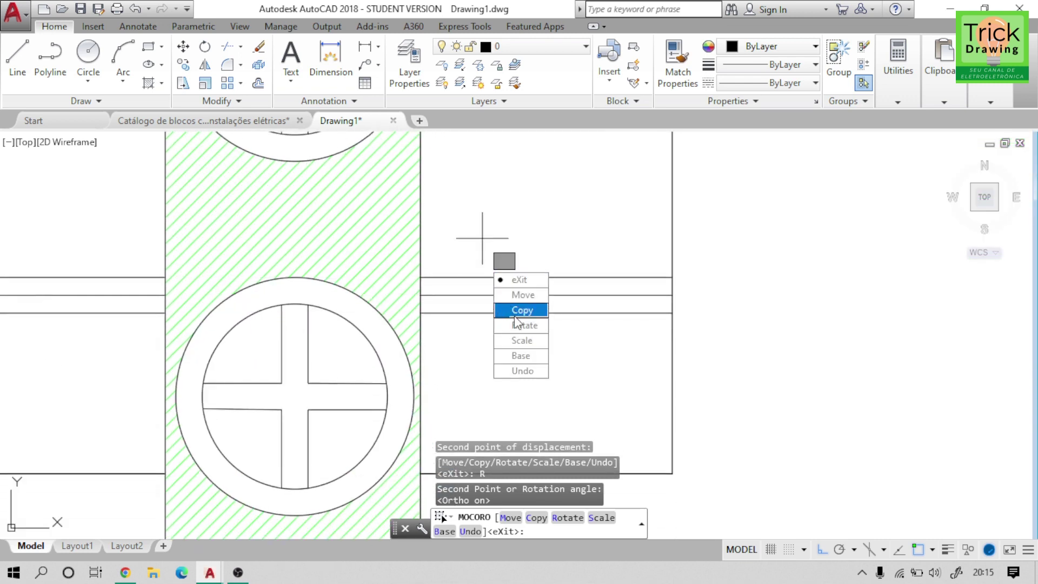
key("Return")
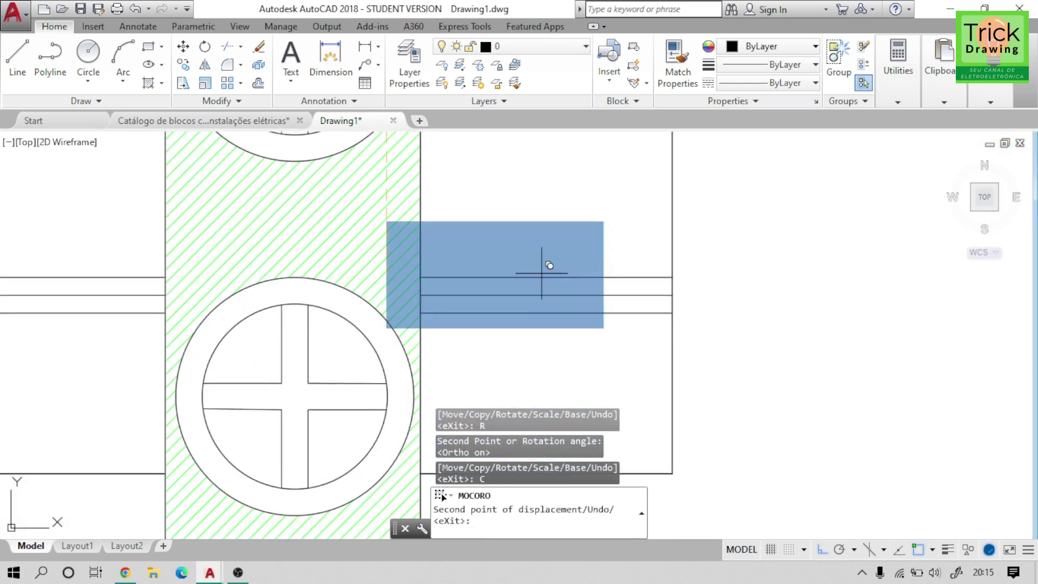
scroll(449, 227, "down", 4)
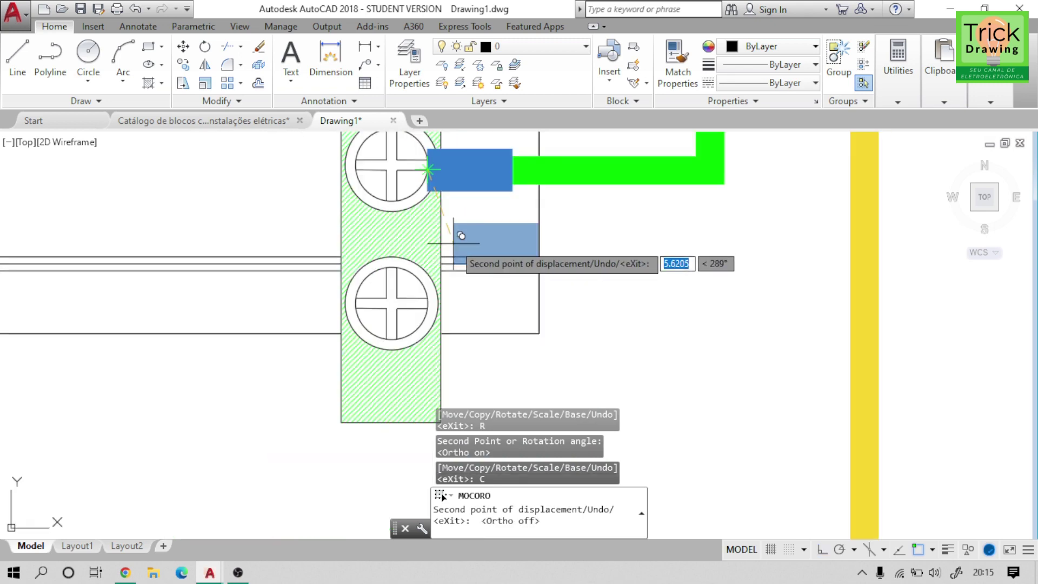
scroll(503, 179, "down", 5)
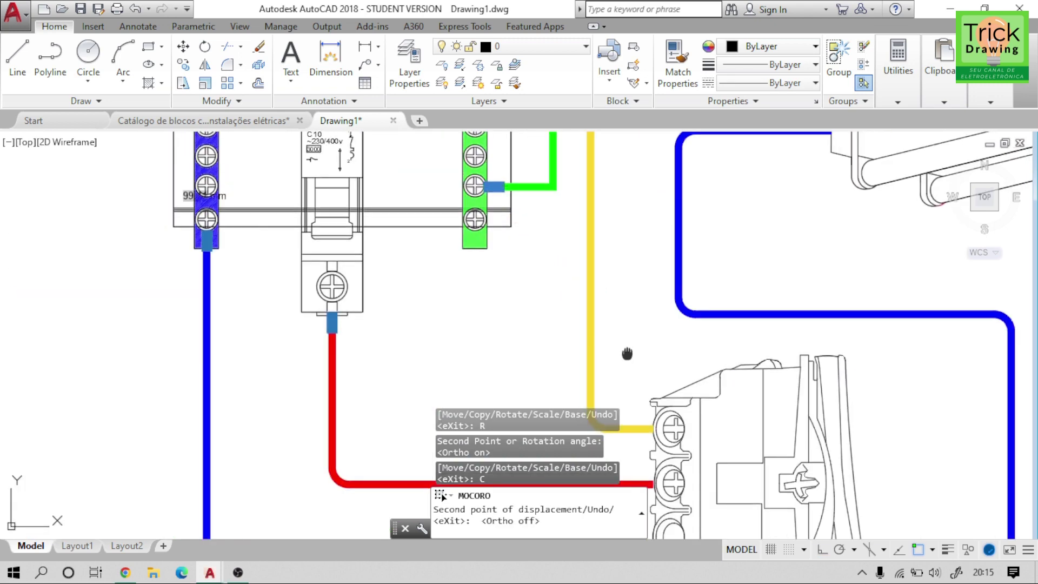
middle_click_drag(626, 355, 504, 144)
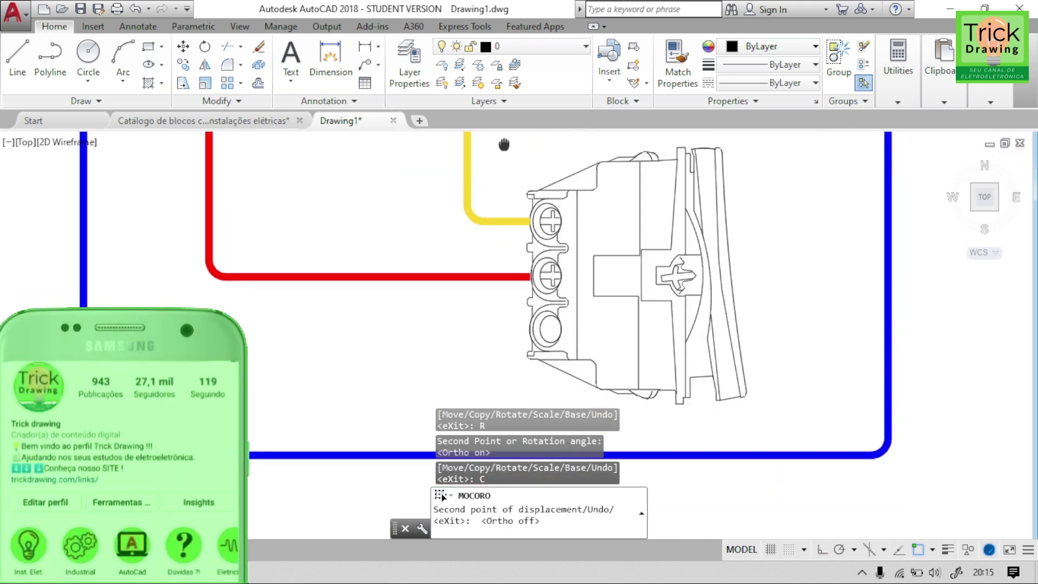